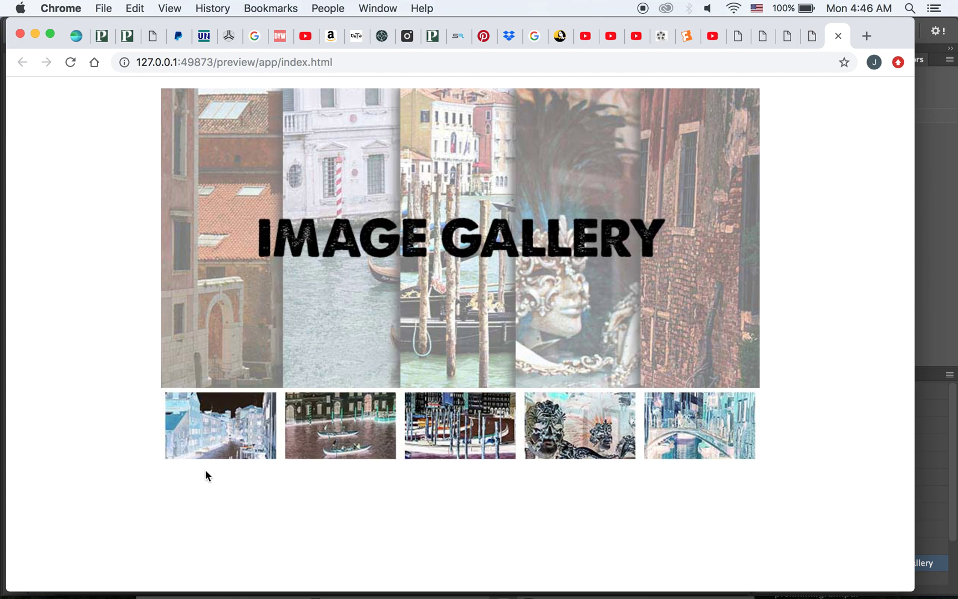
Try the gallery thumbnails in the browser preview to view their rollover effects and the matching large images
{"action": "left_click", "coordinate": [210, 448]}
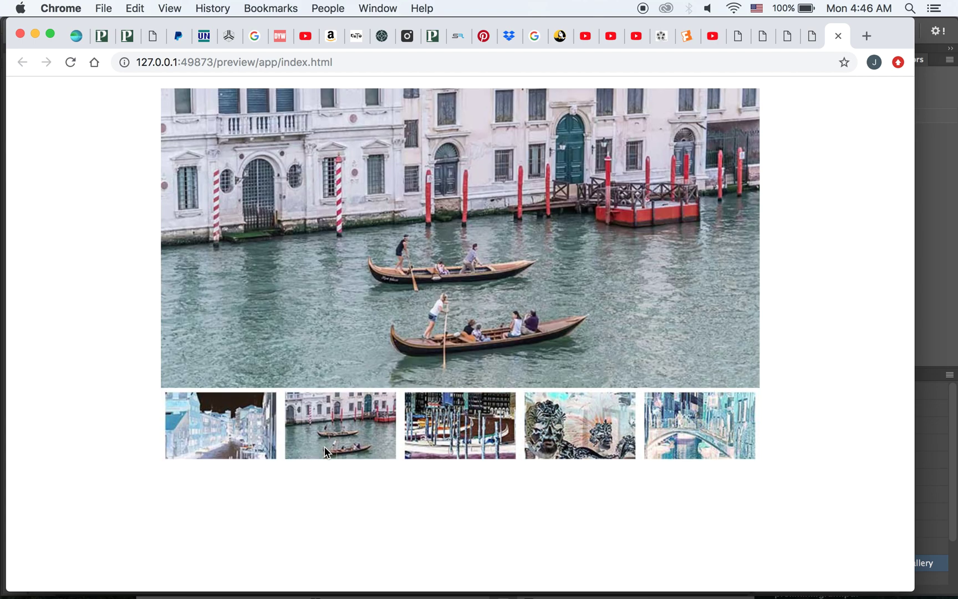
{"action": "mouse_move", "coordinate": [439, 443]}
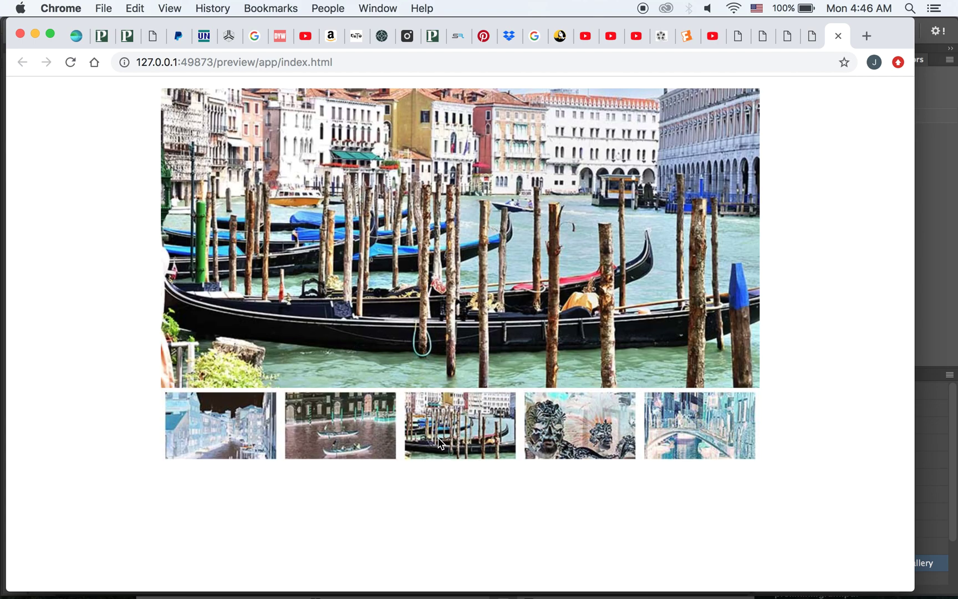
{"action": "mouse_move", "coordinate": [560, 427]}
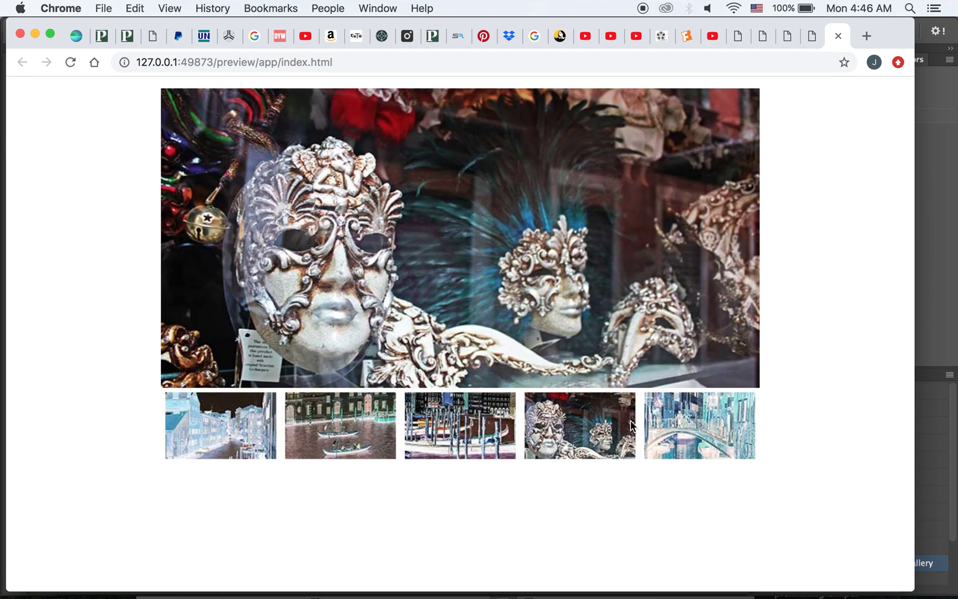
{"action": "mouse_move", "coordinate": [720, 424]}
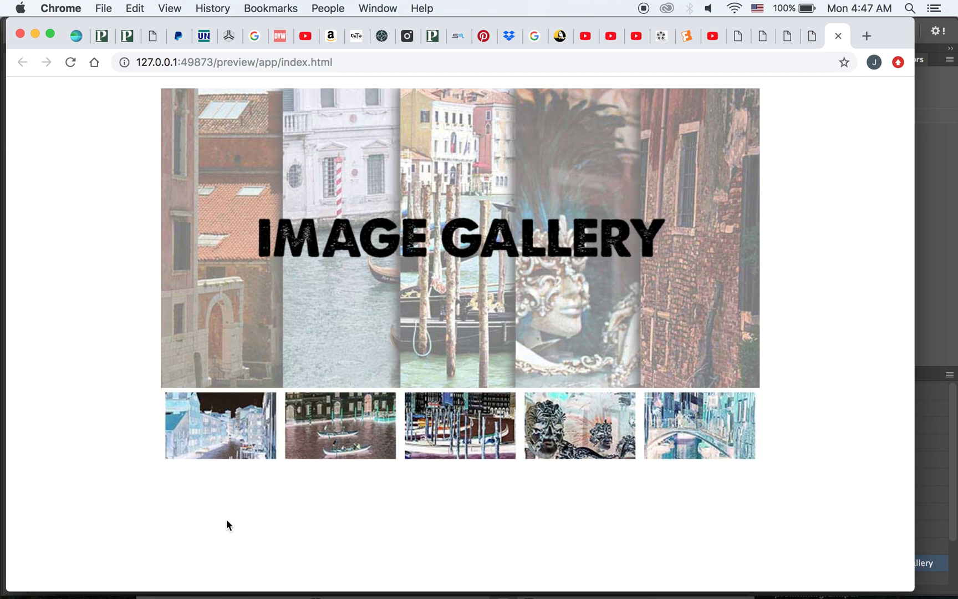
{"action": "left_click", "coordinate": [221, 434]}
{"action": "mouse_move", "coordinate": [712, 560]}
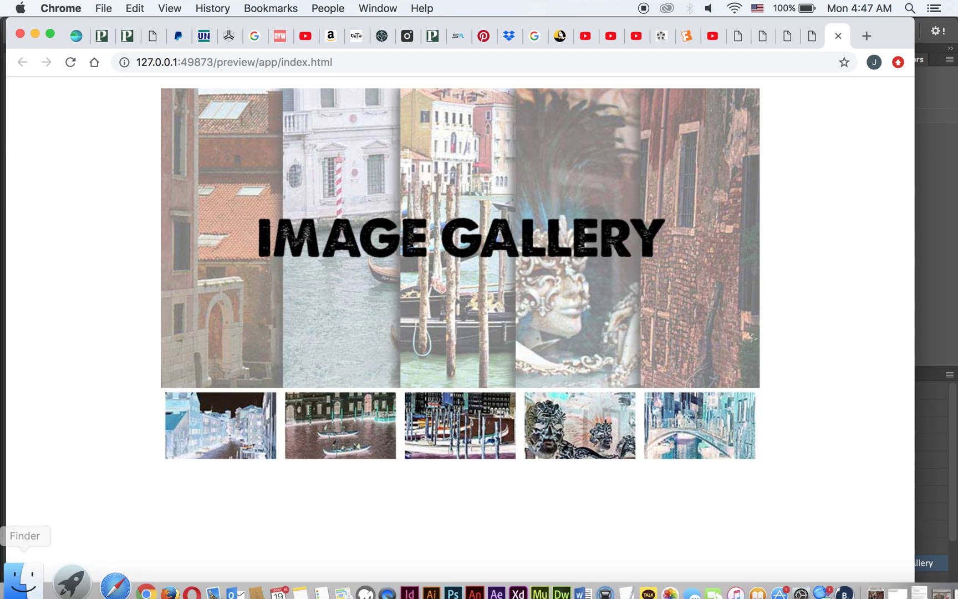
Switch to Finder and preview gallery.jpg, gallery1_off.jpg, gallery1_on.jpg and gallery1.jpg in the images folder
{"action": "left_click", "coordinate": [22, 581]}
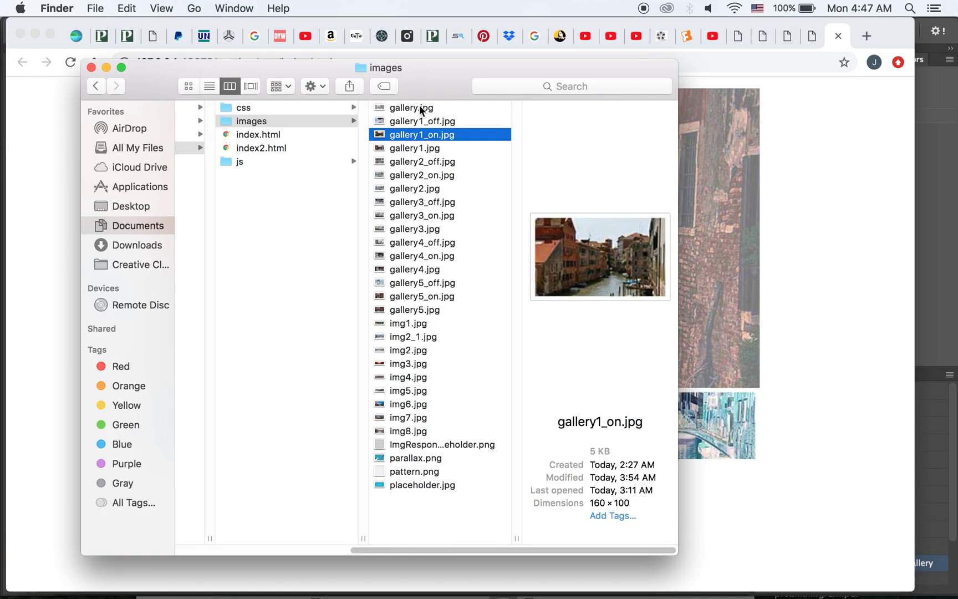
{"action": "left_click", "coordinate": [420, 106]}
{"action": "key", "text": "space"}
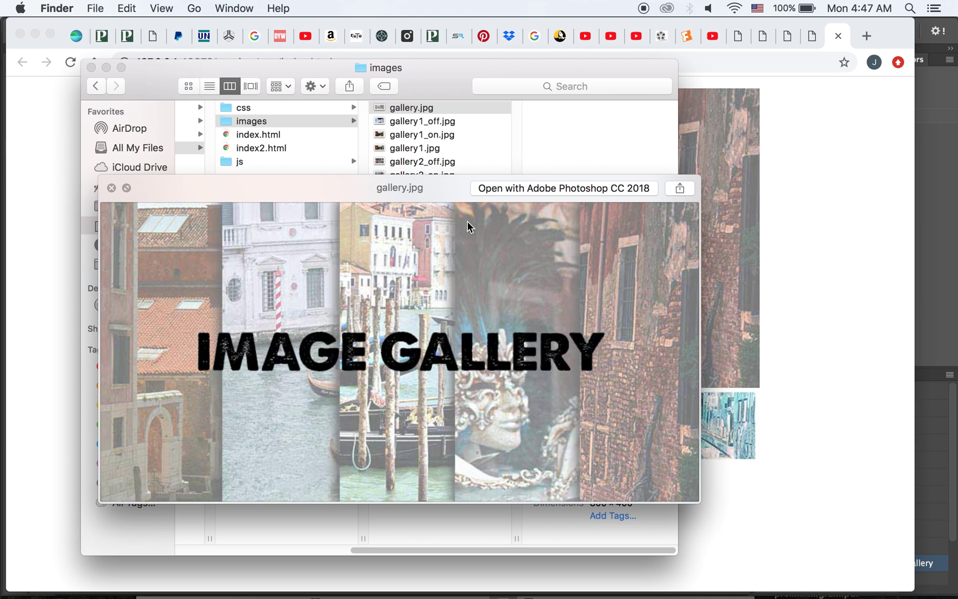
{"action": "key", "text": "Down"}
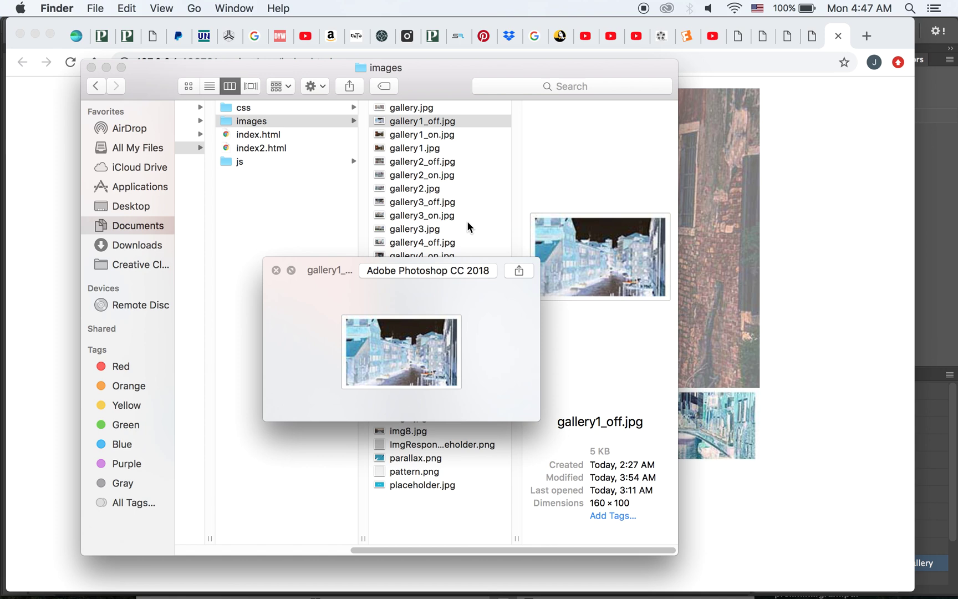
{"action": "key", "text": "Down"}
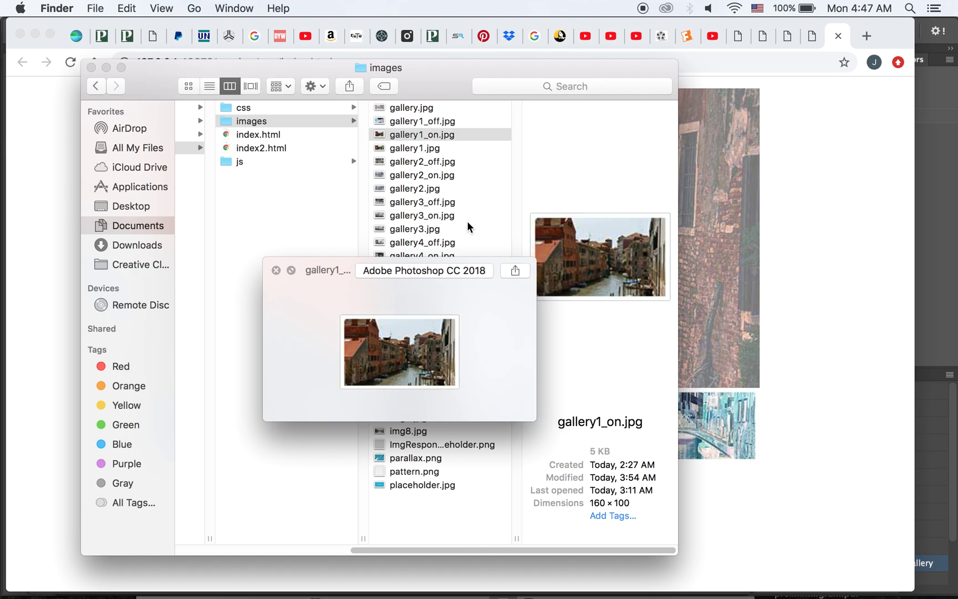
{"action": "key", "text": "Down"}
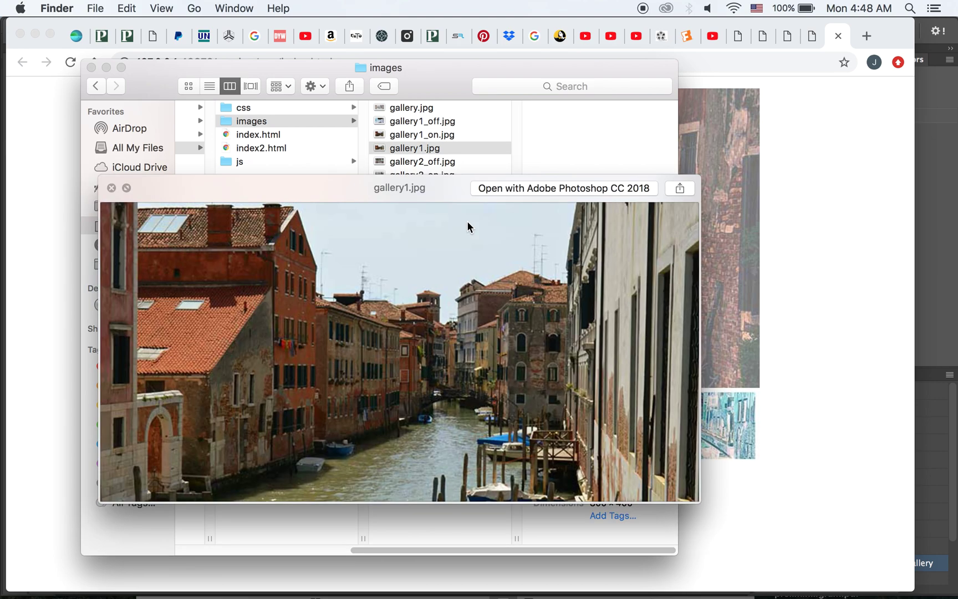
{"action": "key", "text": "space"}
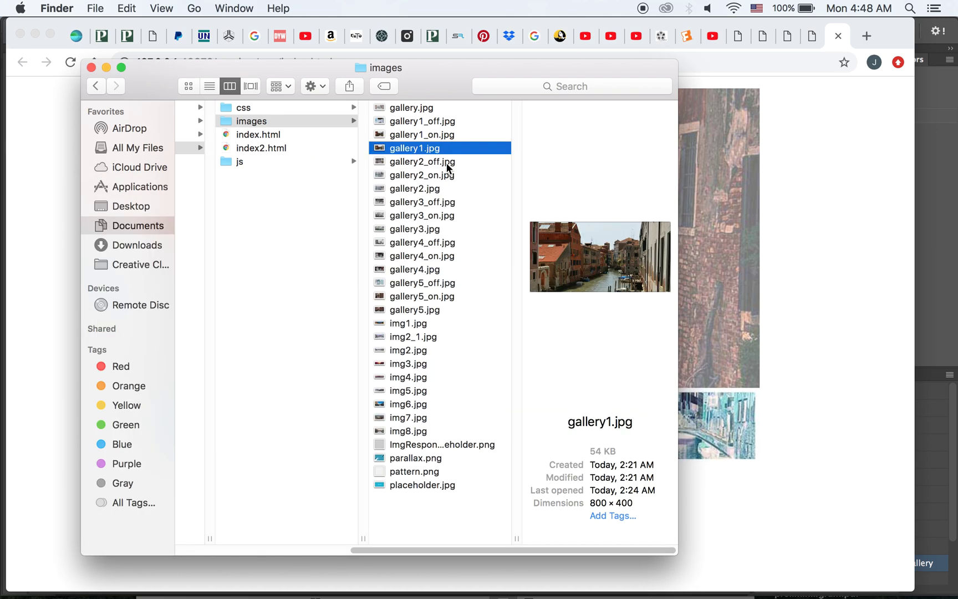
Highlight the image files from gallery.jpg through gallery5.jpg, and close the images folder window to return to Chrome
{"action": "left_click", "coordinate": [379, 109]}
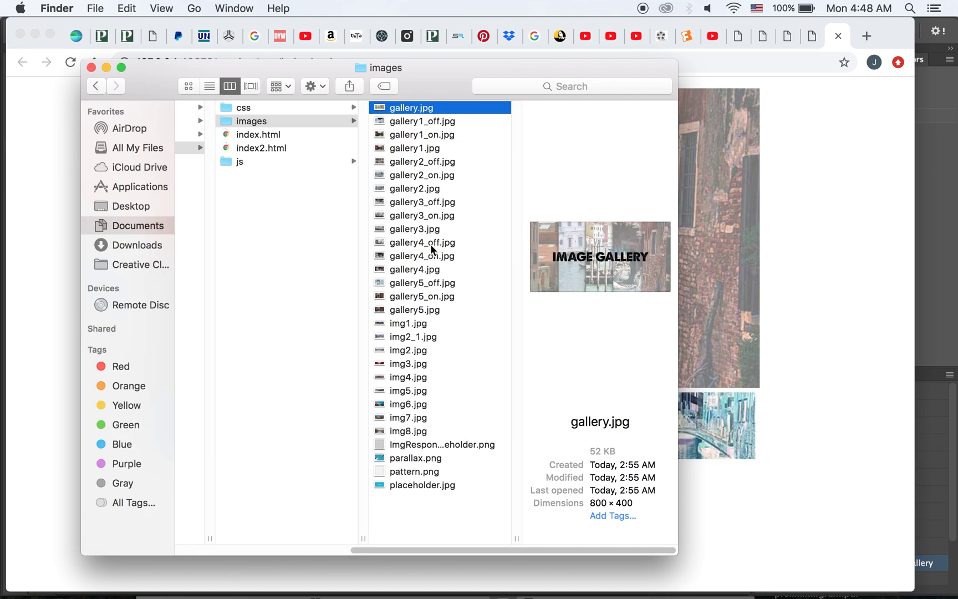
{"action": "left_click", "coordinate": [413, 314], "text": "shift"}
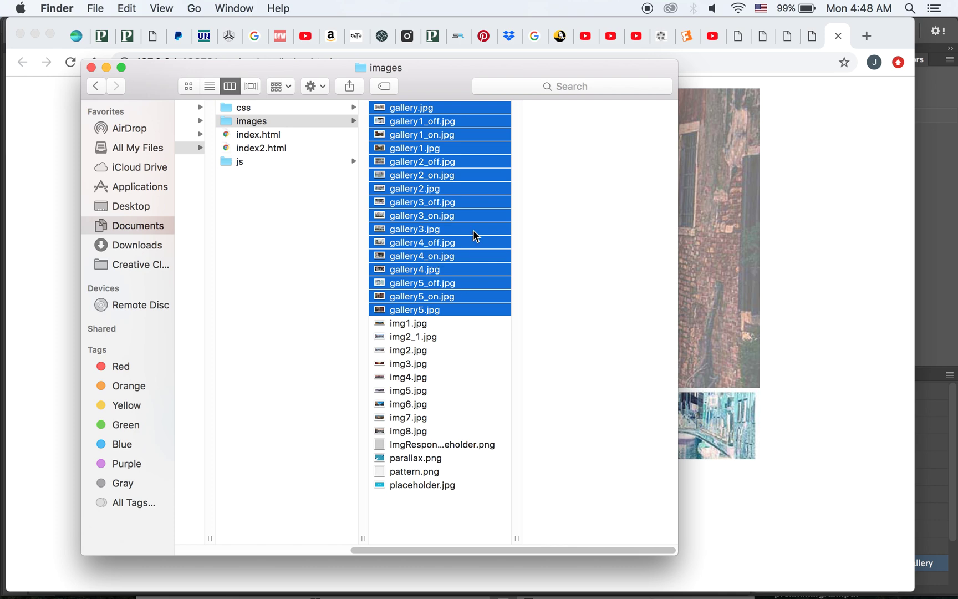
{"action": "left_click", "coordinate": [91, 68]}
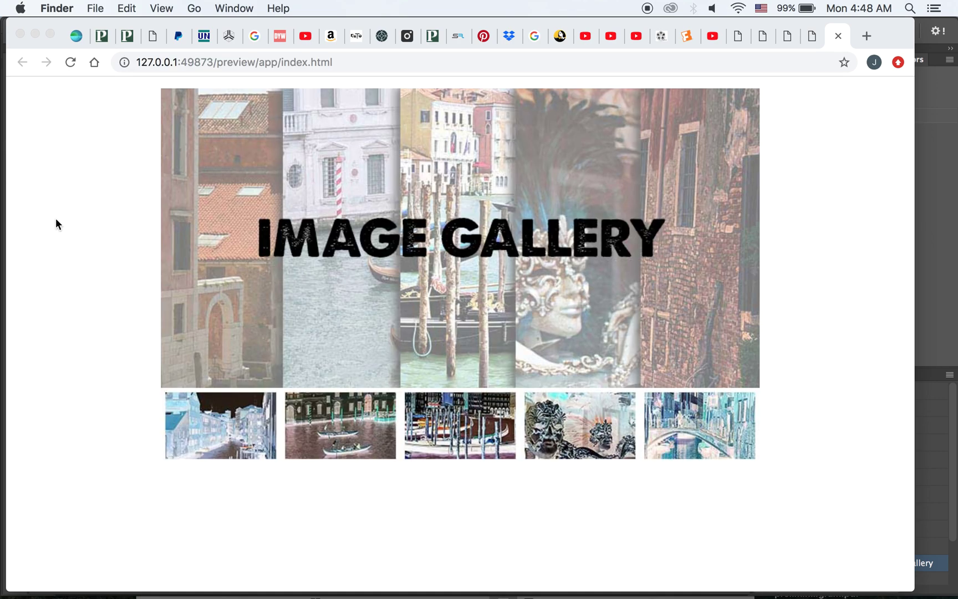
{"action": "left_click", "coordinate": [130, 275]}
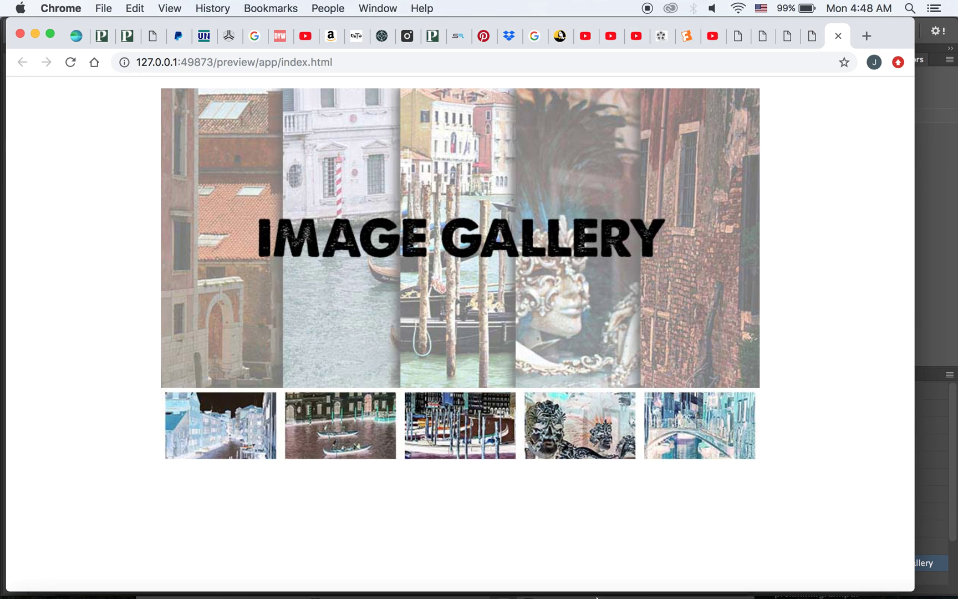
Switch to Dreamweaver and display the file list of the Venice site
{"action": "mouse_move", "coordinate": [589, 596]}
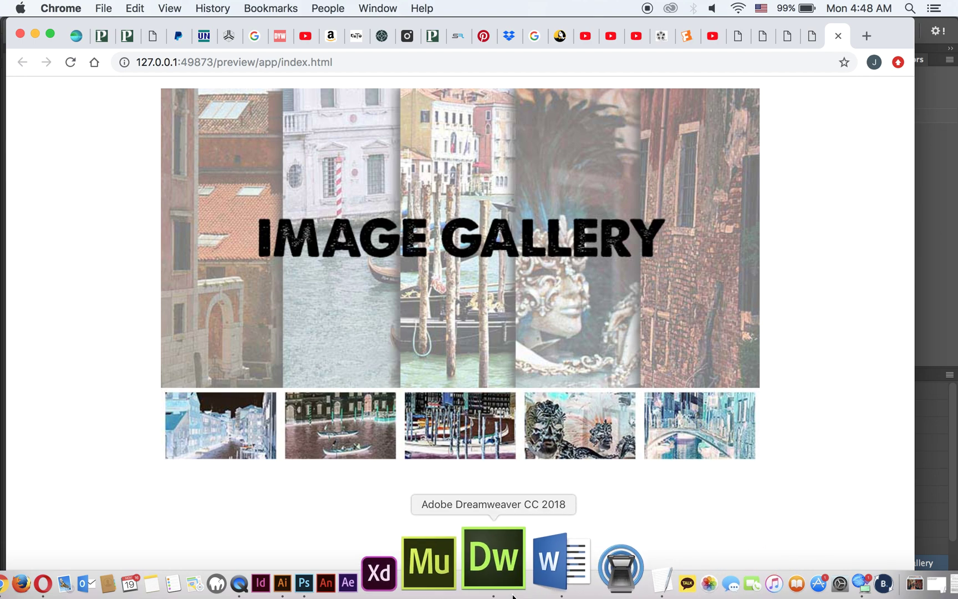
{"action": "left_click", "coordinate": [509, 581]}
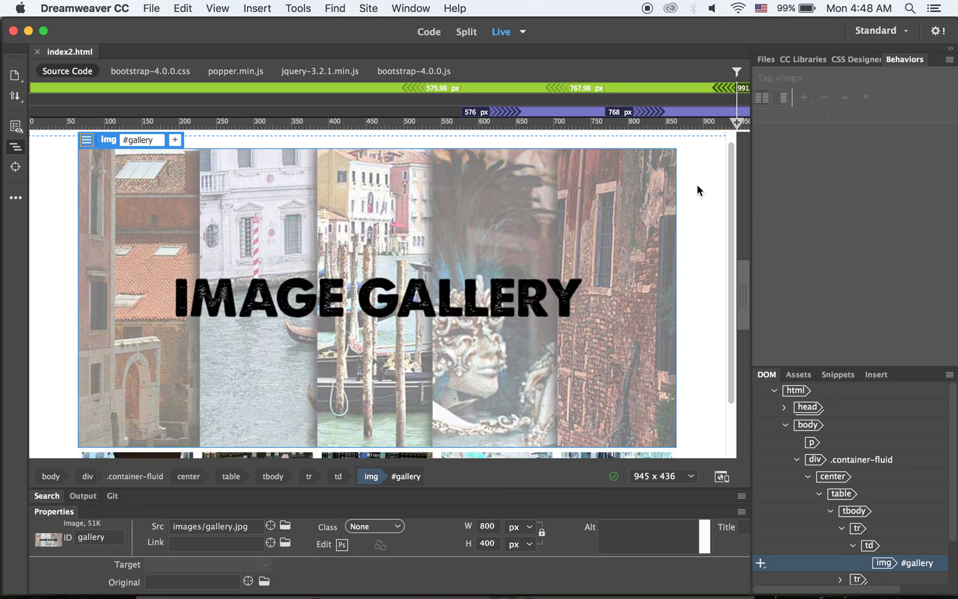
{"action": "left_click", "coordinate": [768, 61]}
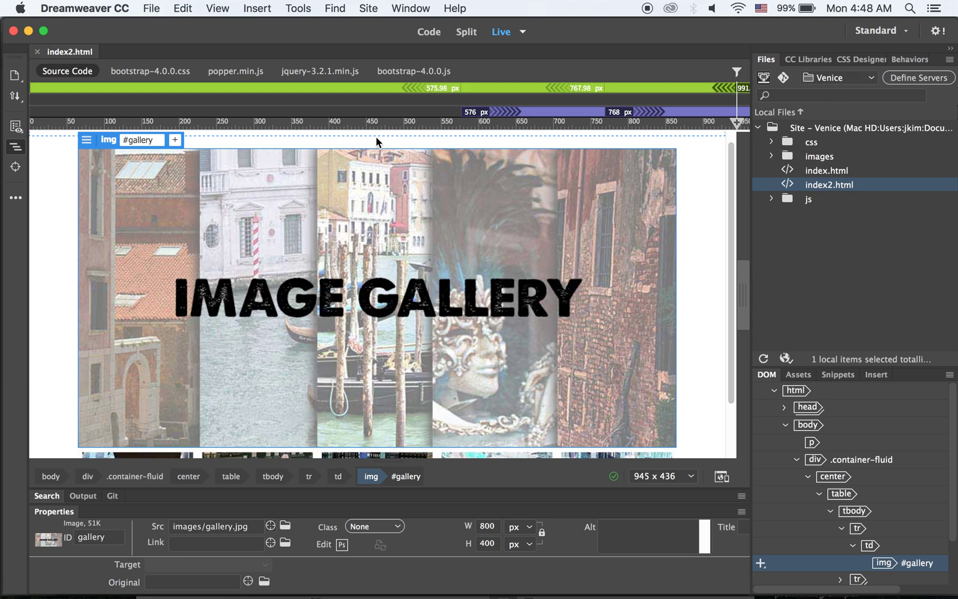
{"action": "key", "text": "super+n"}
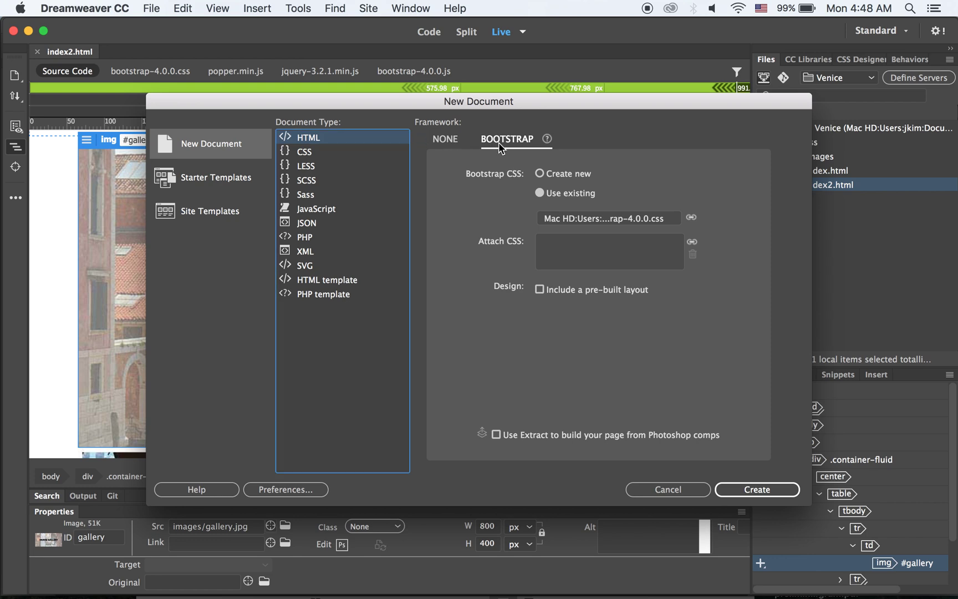
{"action": "left_click", "coordinate": [507, 140]}
{"action": "left_click", "coordinate": [541, 174]}
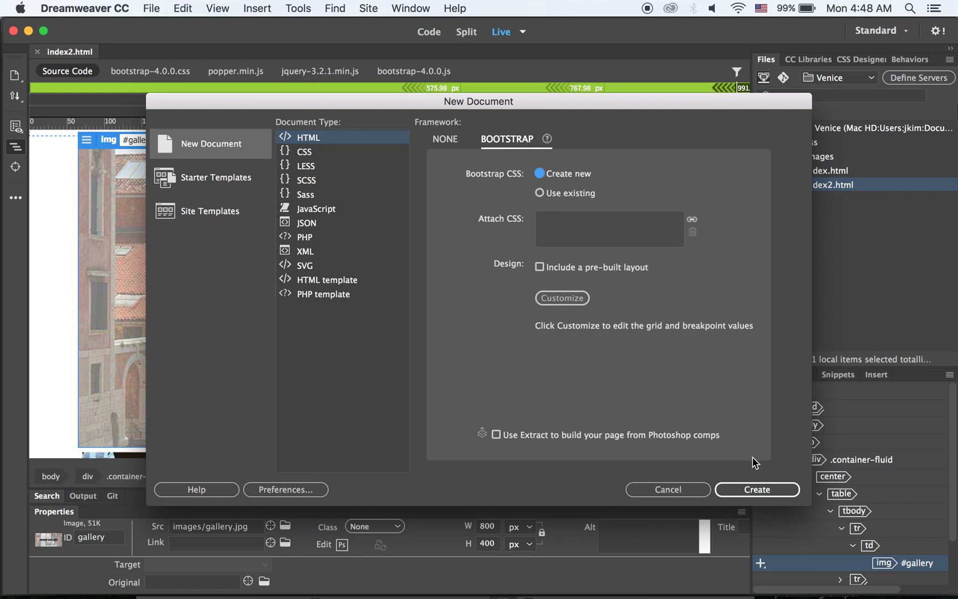
{"action": "left_click", "coordinate": [772, 490]}
{"action": "left_click", "coordinate": [550, 326]}
{"action": "left_click", "coordinate": [670, 490]}
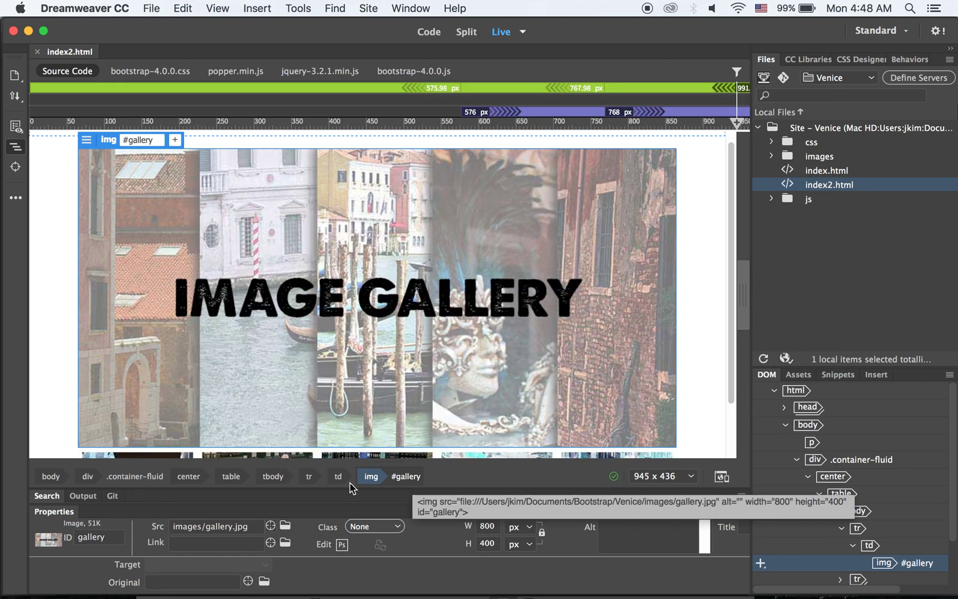
Delete the existing container-fluid div from index2.html and insert a new Bootstrap Container-fluid in the page body
{"action": "left_click", "coordinate": [811, 460]}
{"action": "key", "text": "Delete"}
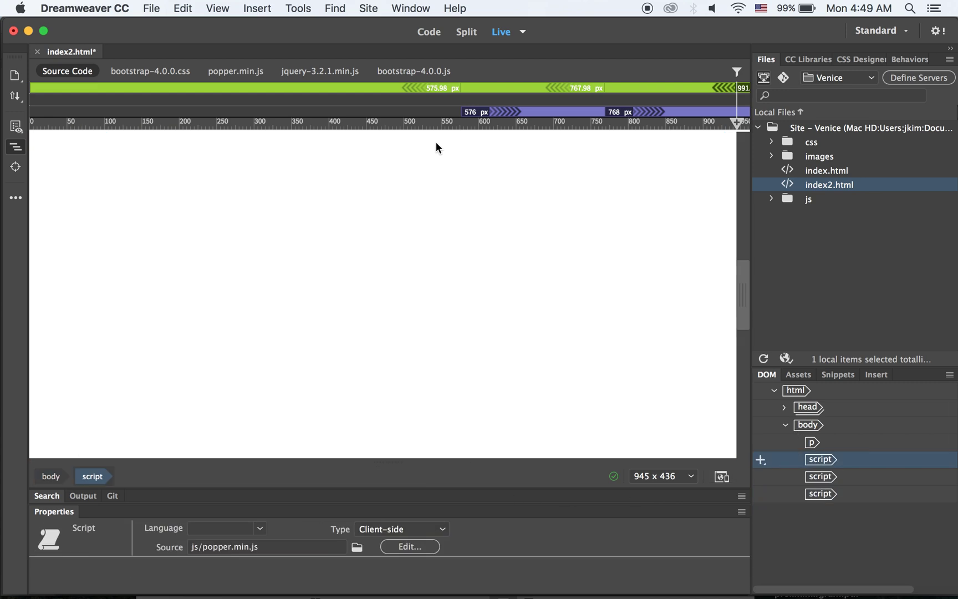
{"action": "left_click", "coordinate": [437, 142]}
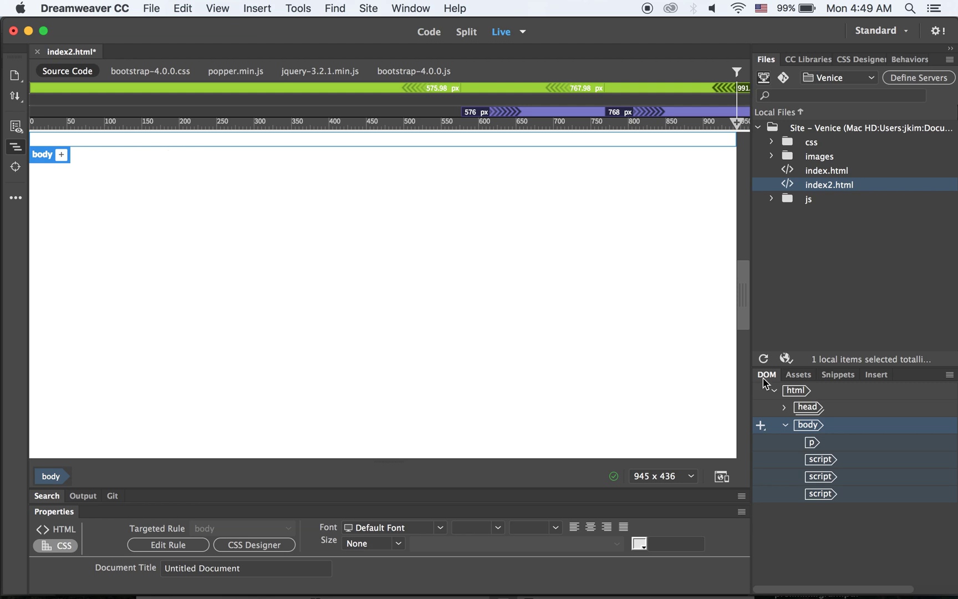
{"action": "left_click", "coordinate": [882, 375]}
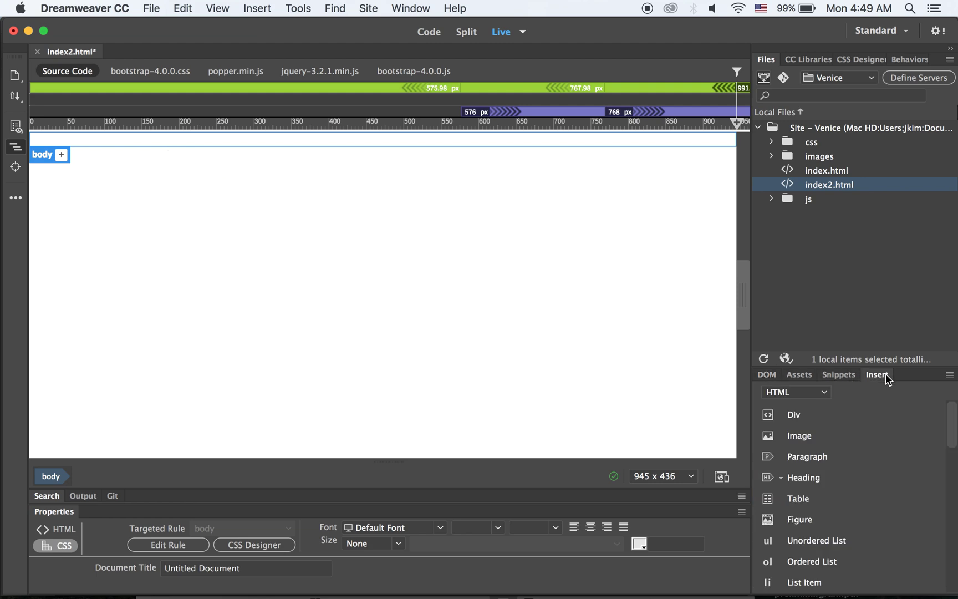
{"action": "left_click", "coordinate": [800, 393]}
{"action": "left_click", "coordinate": [819, 425]}
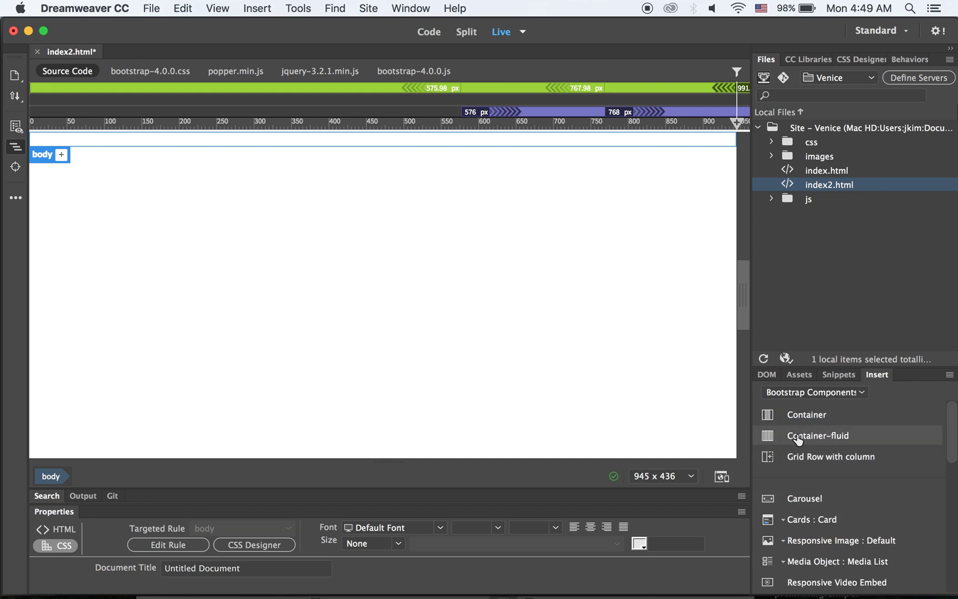
{"action": "left_click", "coordinate": [793, 442]}
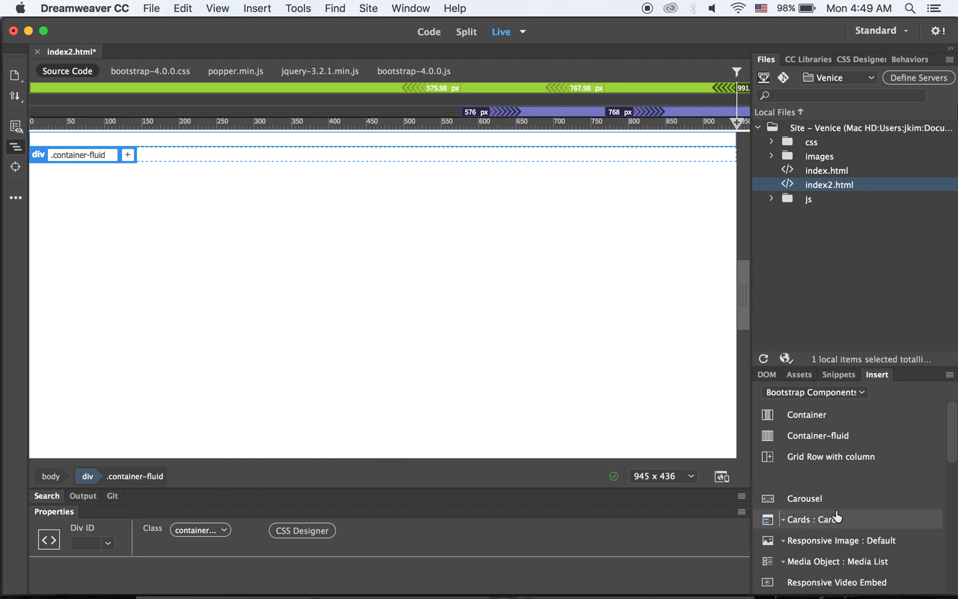
Delete the empty paragraph element below the container-fluid div, and select that div in the document structure
{"action": "left_click", "coordinate": [768, 377]}
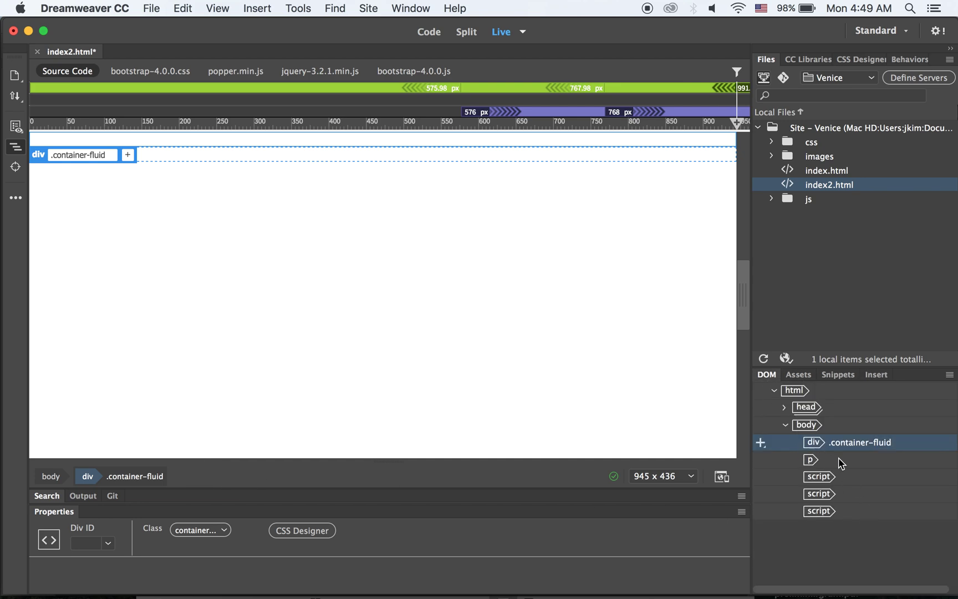
{"action": "left_click", "coordinate": [810, 462]}
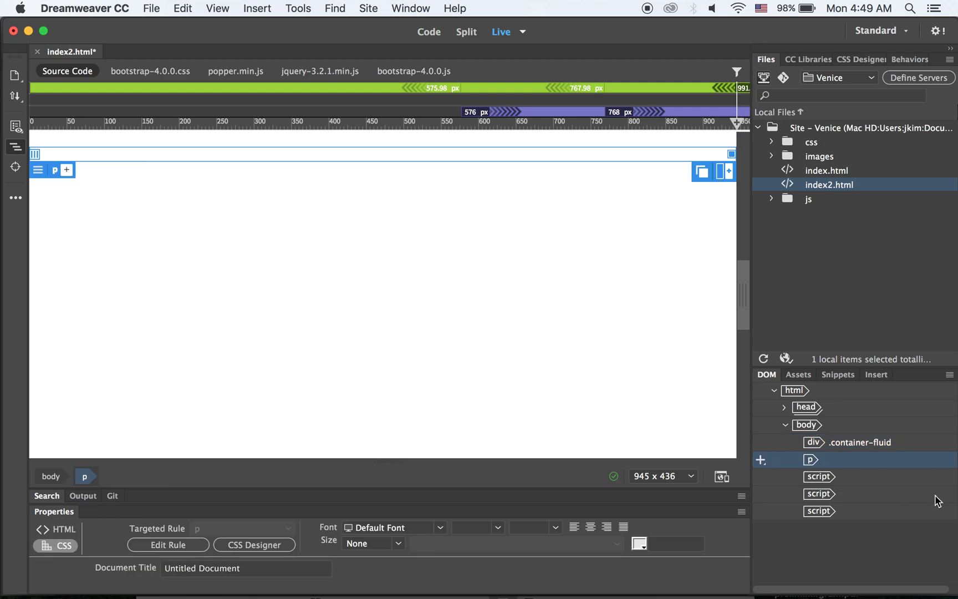
{"action": "key", "text": "BackSpace"}
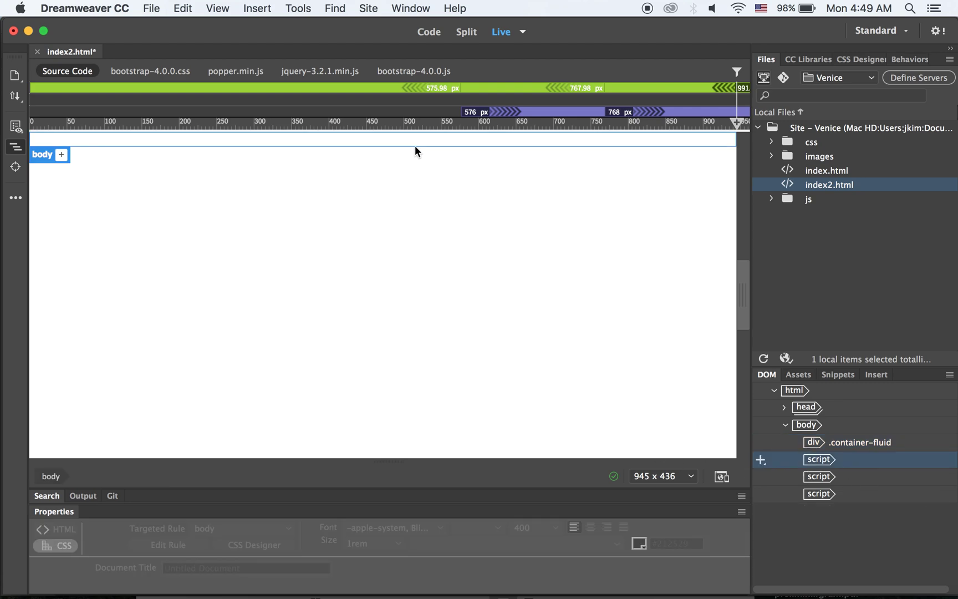
{"action": "left_click", "coordinate": [819, 445]}
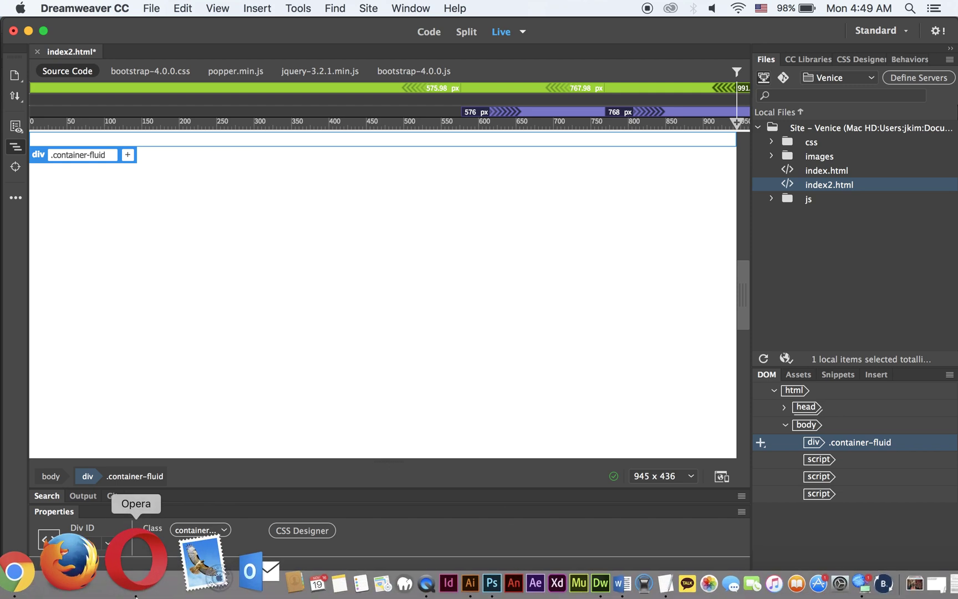
Switch to Chrome to view the live preview of the page, and return to Dreamweaver
{"action": "left_click", "coordinate": [100, 560]}
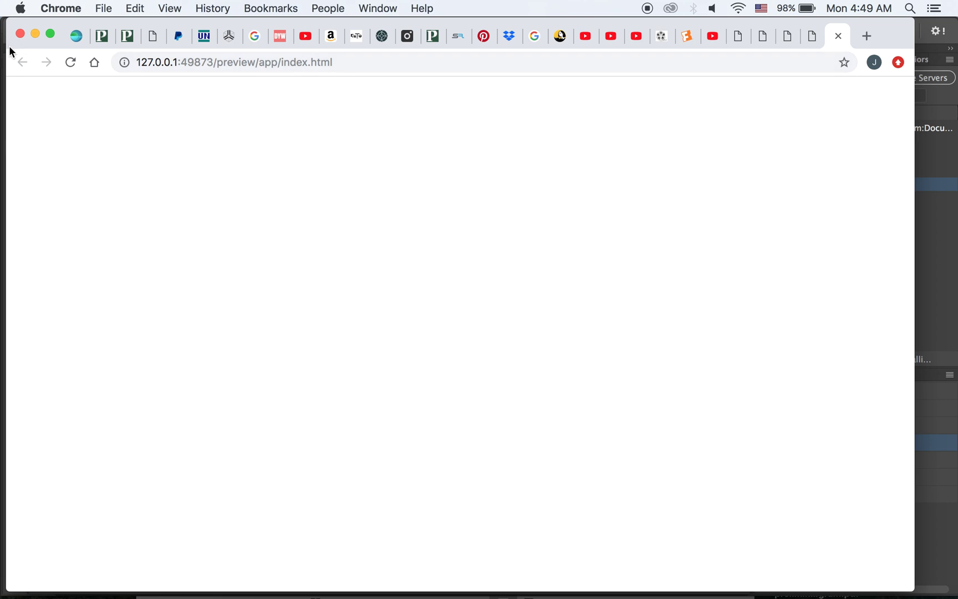
{"action": "left_click", "coordinate": [923, 359]}
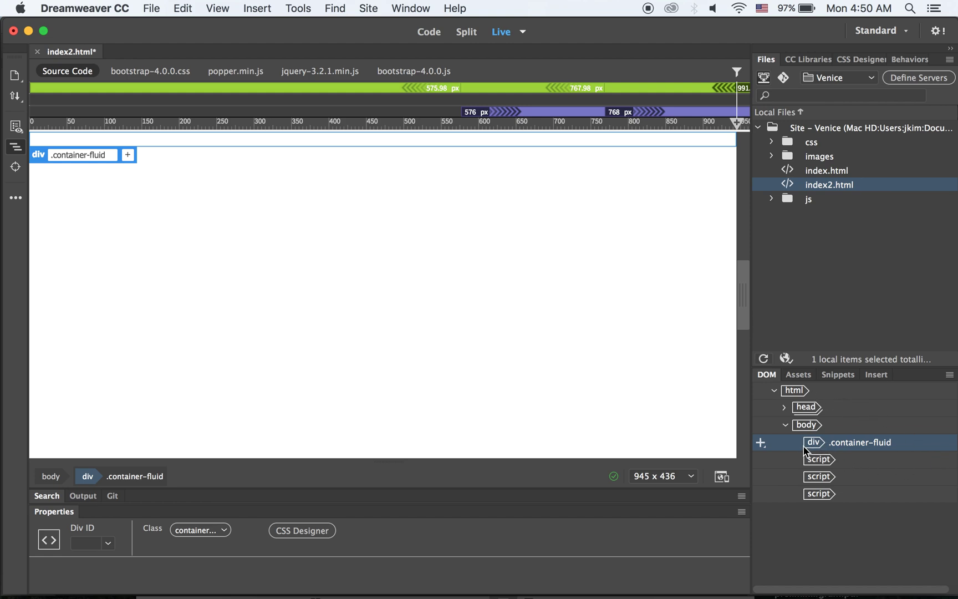
Insert an HTML table nested inside the container-fluid div, with 2 rows, 5 columns, 960 pixels wide and border thickness 0
{"action": "left_click", "coordinate": [877, 374]}
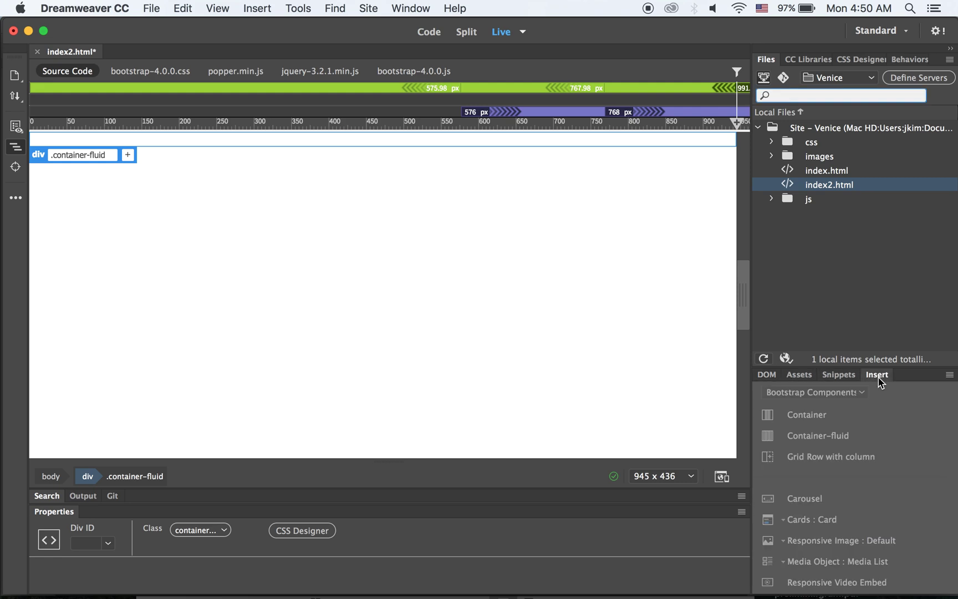
{"action": "left_click", "coordinate": [794, 397]}
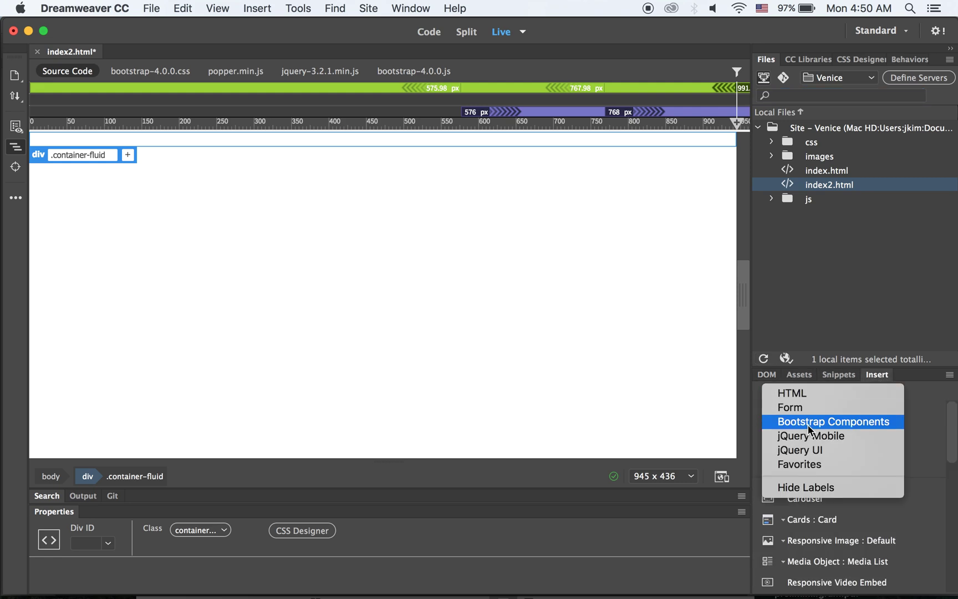
{"action": "left_click", "coordinate": [803, 392]}
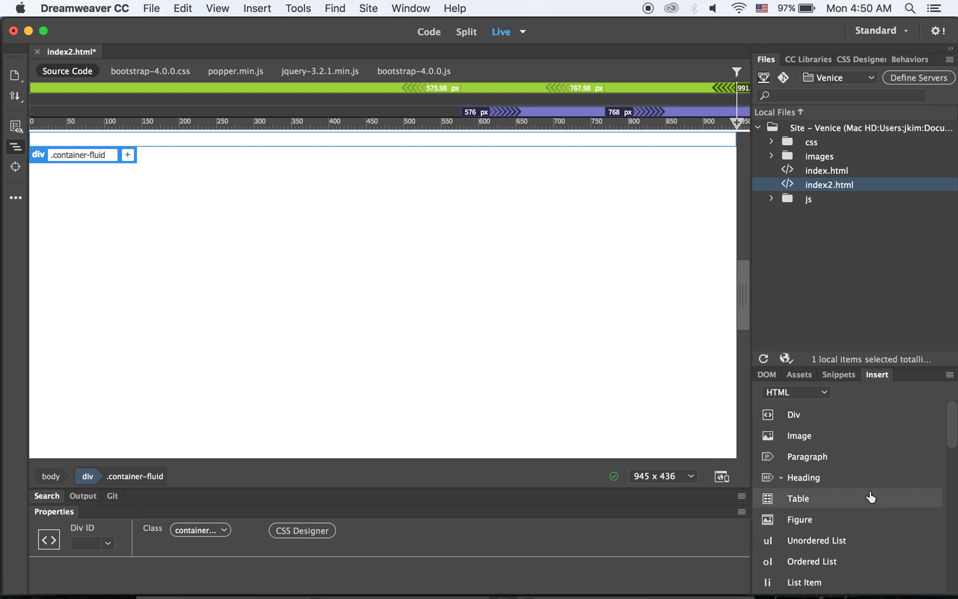
{"action": "left_click", "coordinate": [770, 499]}
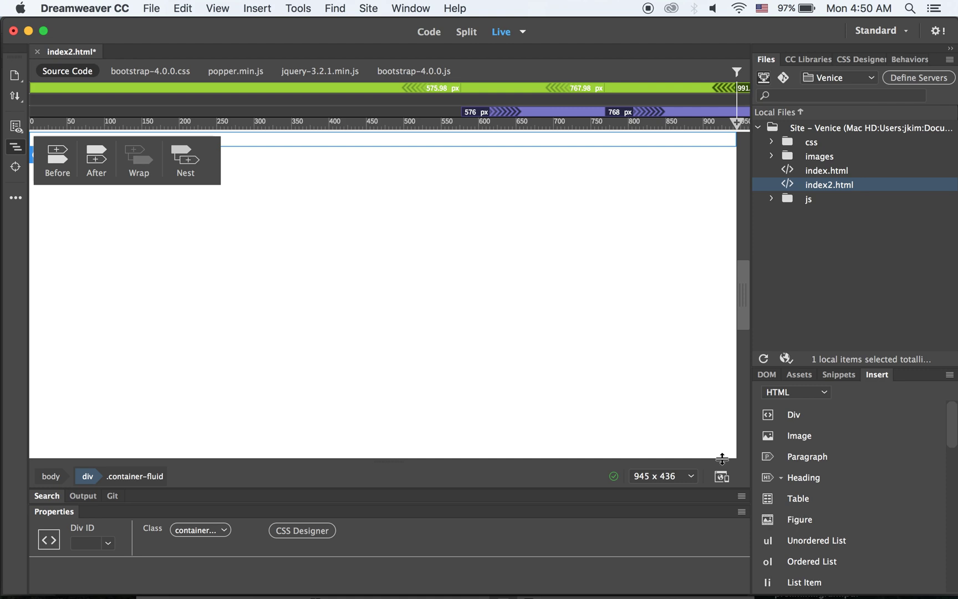
{"action": "left_click", "coordinate": [185, 158]}
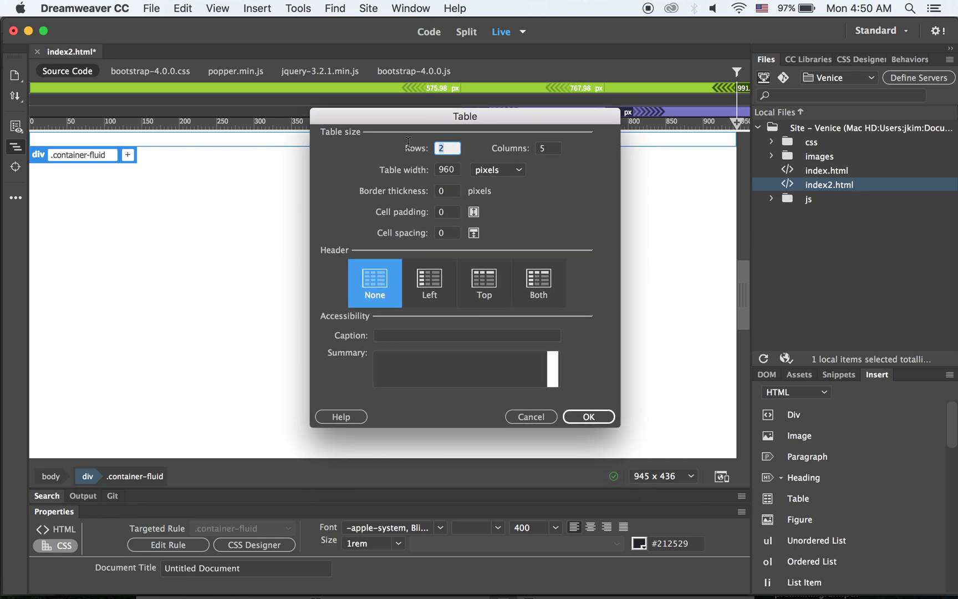
{"action": "key", "text": "Tab"}
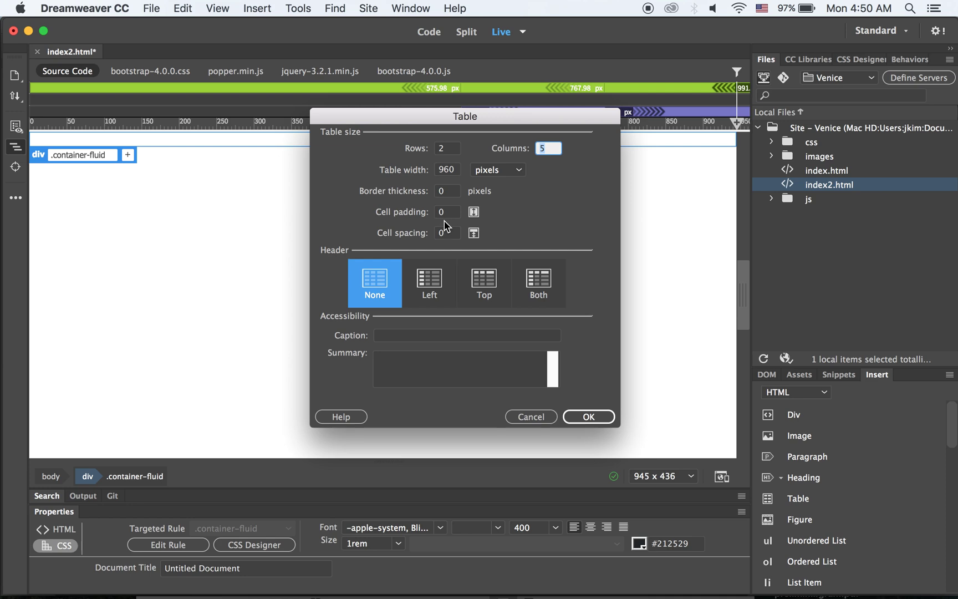
{"action": "left_click", "coordinate": [588, 417]}
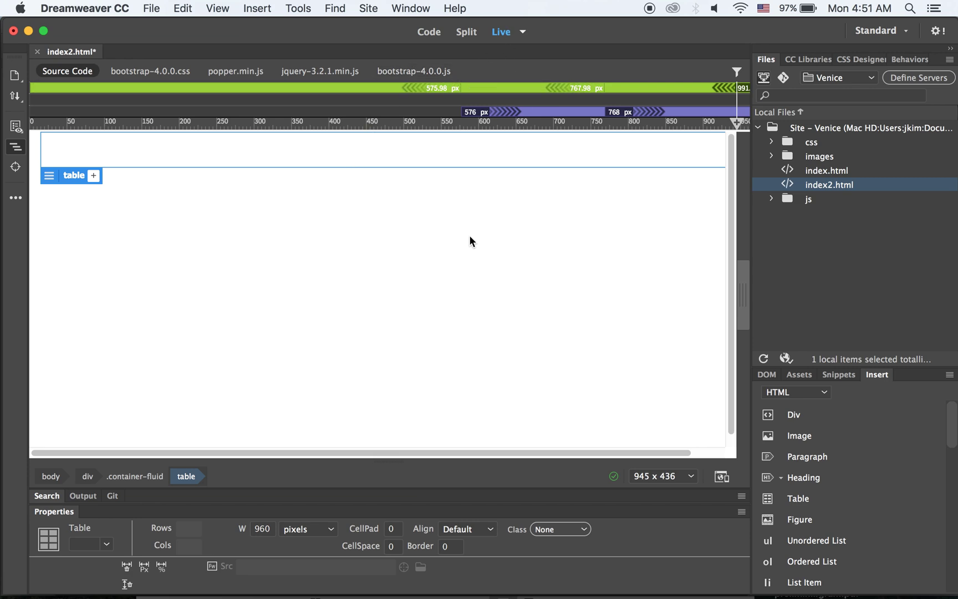
Switch the document to Design view and merge the five cells of the table's first row into one
{"action": "left_click", "coordinate": [521, 32]}
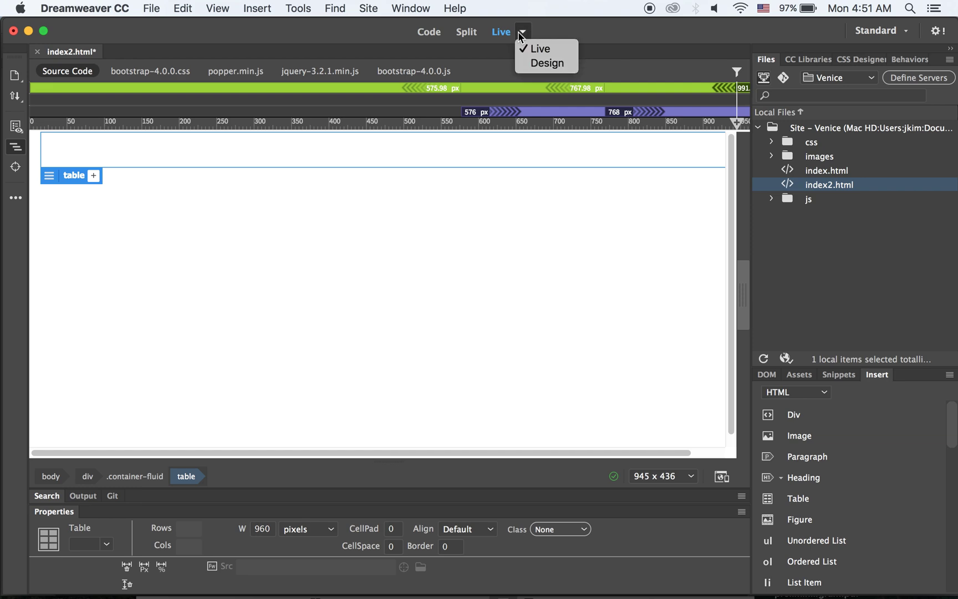
{"action": "left_click", "coordinate": [545, 62]}
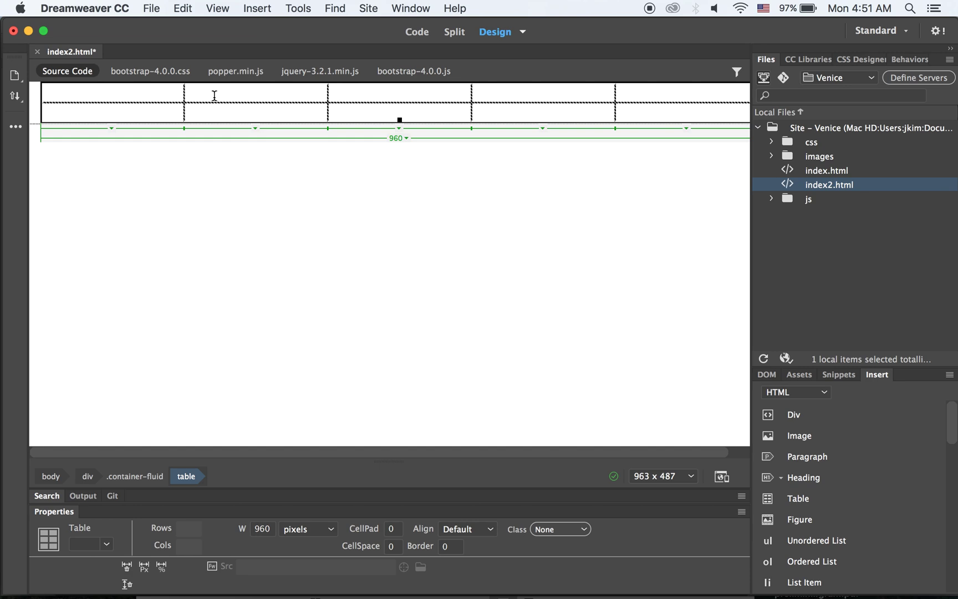
{"action": "left_click", "coordinate": [121, 94]}
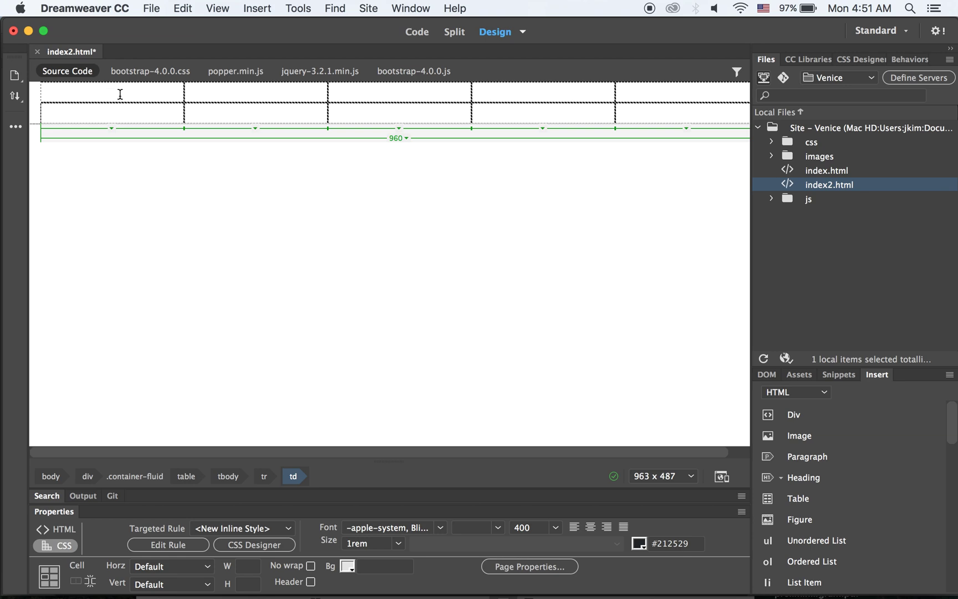
{"action": "left_click_drag", "start_coordinate": [120, 94], "coordinate": [650, 90]}
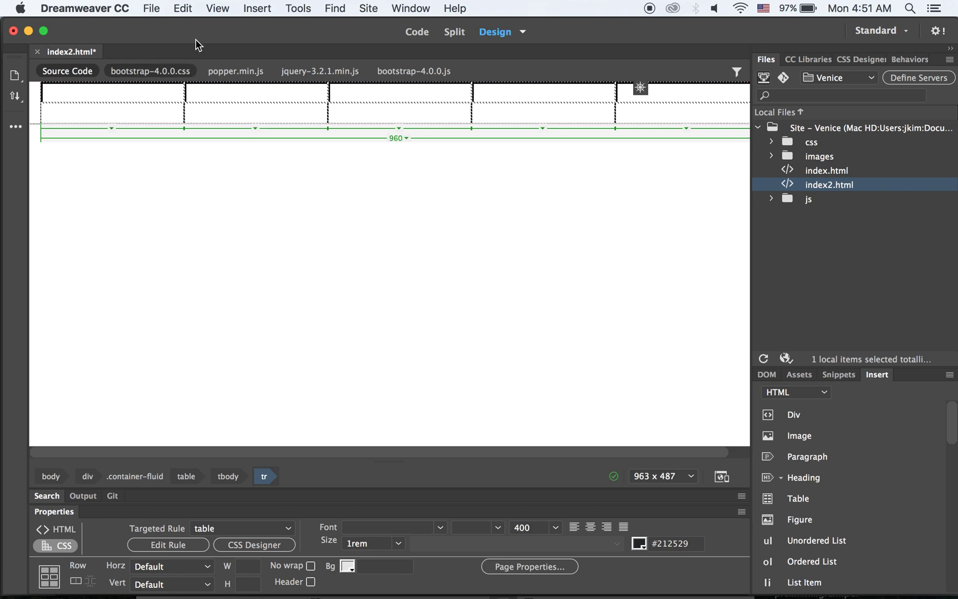
{"action": "left_click", "coordinate": [186, 8]}
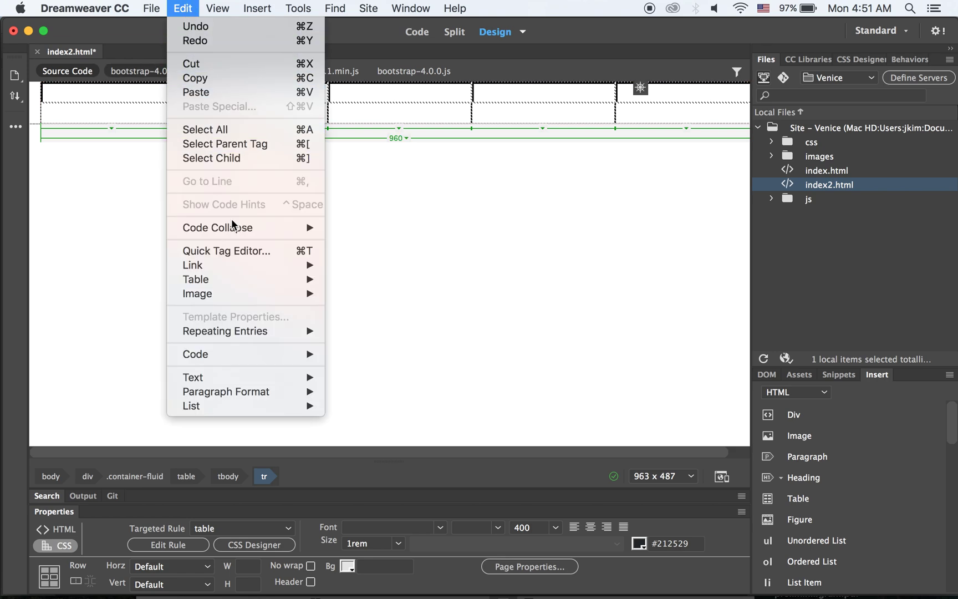
{"action": "mouse_move", "coordinate": [252, 279]}
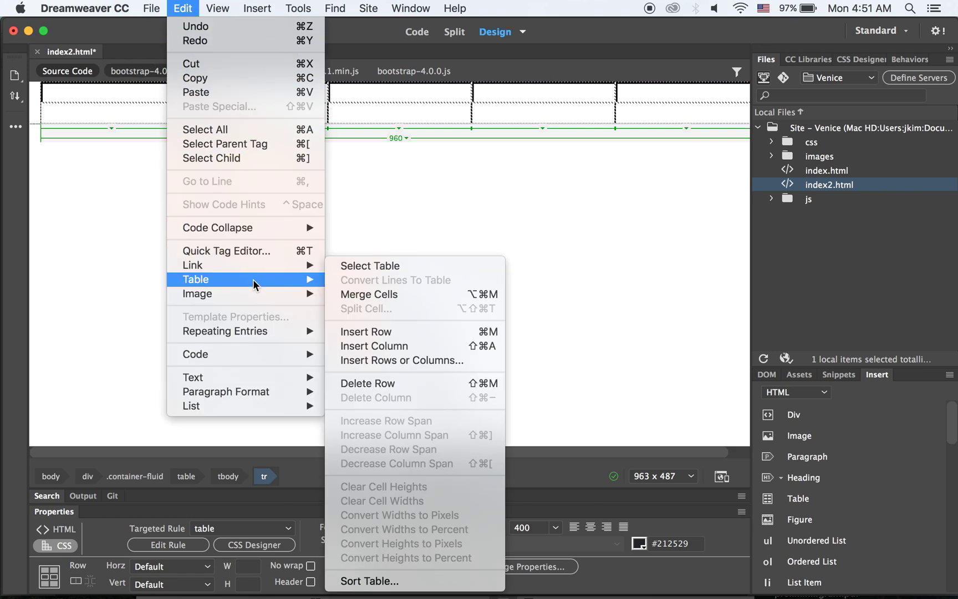
{"action": "left_click", "coordinate": [377, 294]}
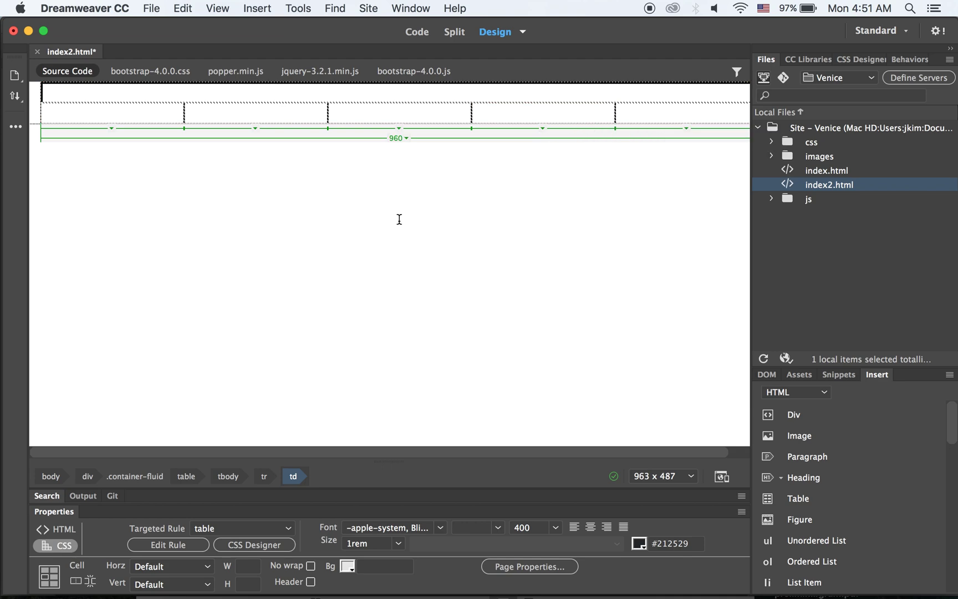
Insert the image gallery.jpg from the images folder into the merged first-row cell
{"action": "left_click", "coordinate": [298, 92]}
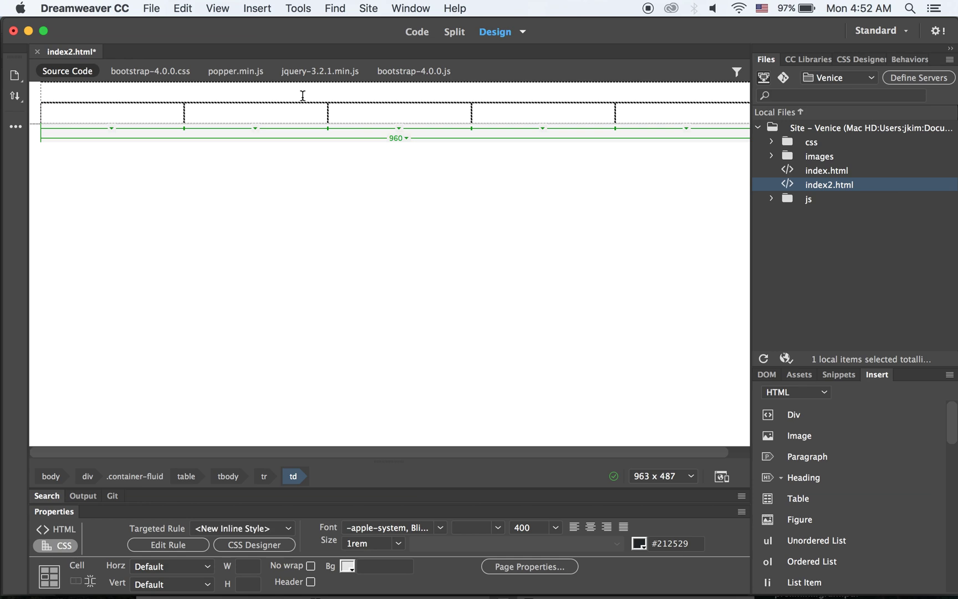
{"action": "key", "text": "super+v"}
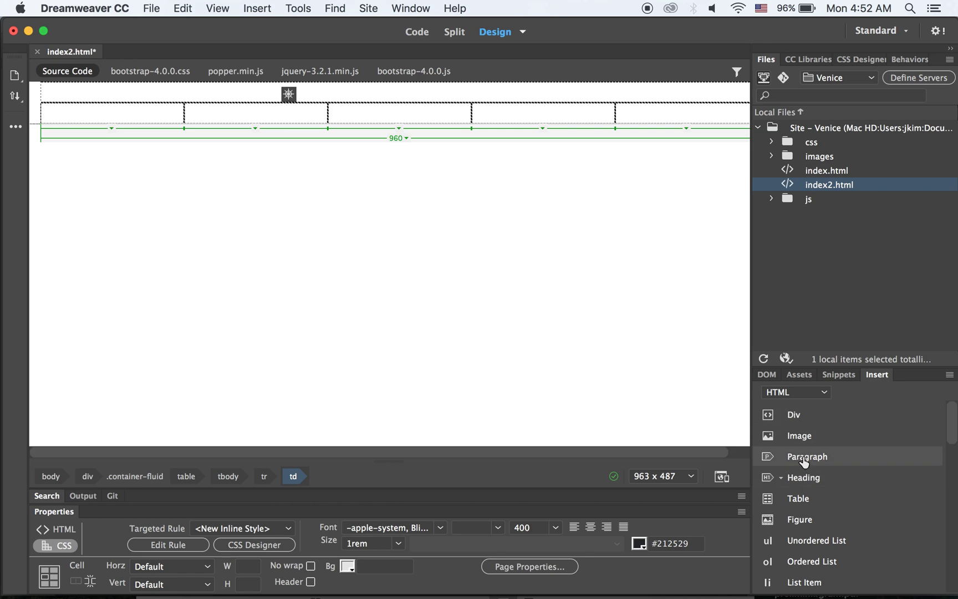
{"action": "left_click", "coordinate": [794, 437]}
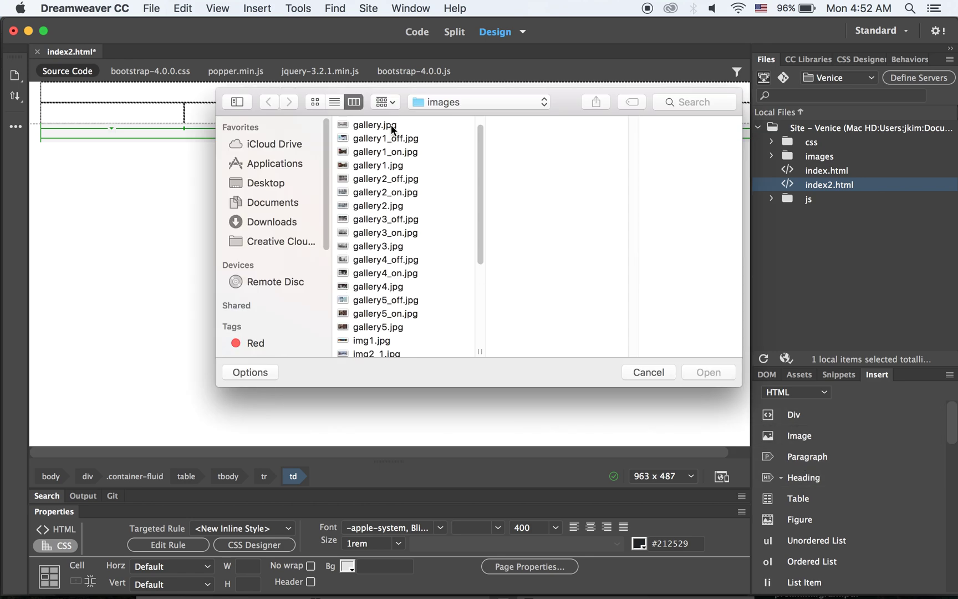
{"action": "left_click", "coordinate": [393, 125]}
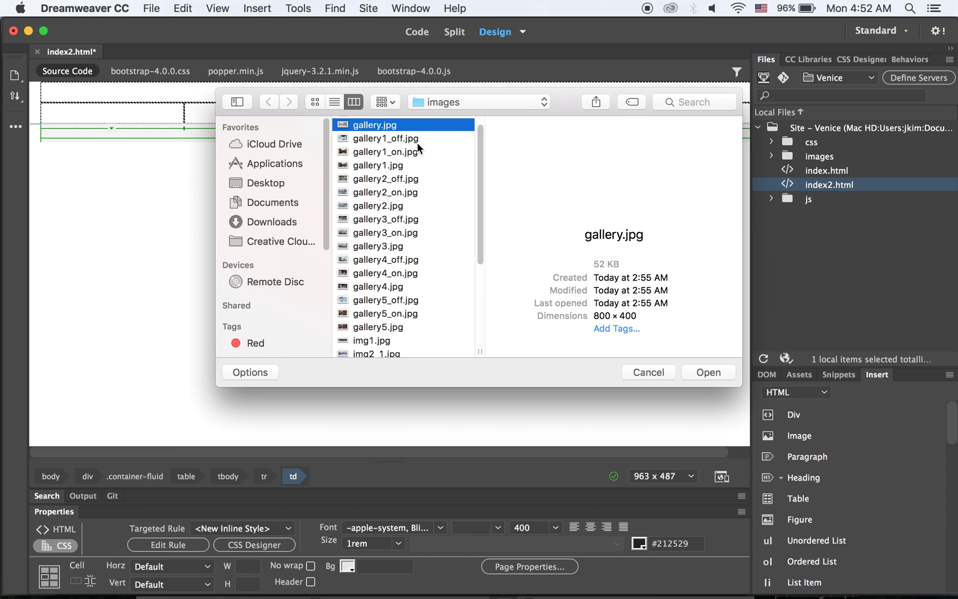
{"action": "left_click", "coordinate": [714, 374]}
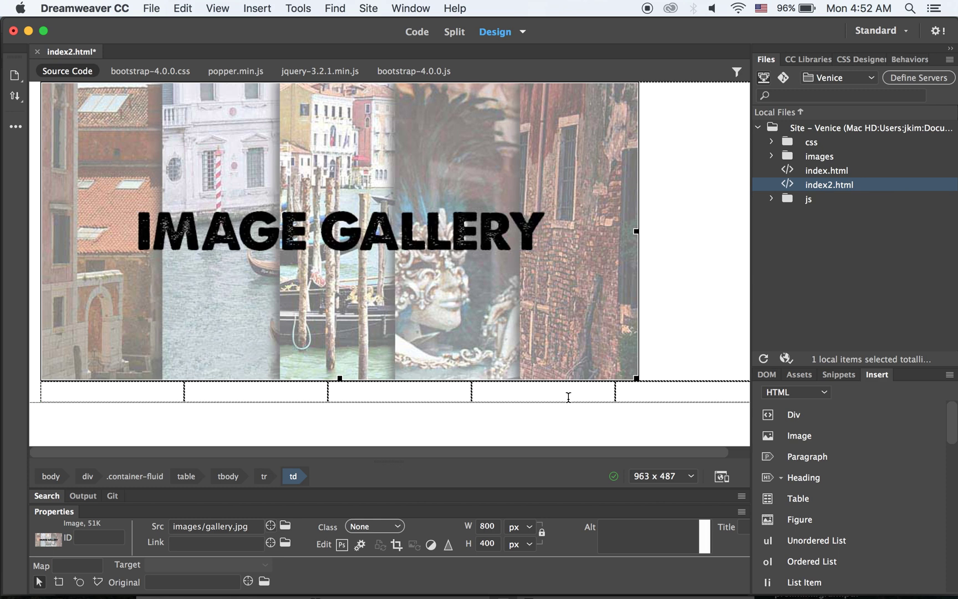
Insert gallery1_off.jpg into the first cell of the second row and narrow that column to the thumbnail's width
{"action": "left_click", "coordinate": [71, 389]}
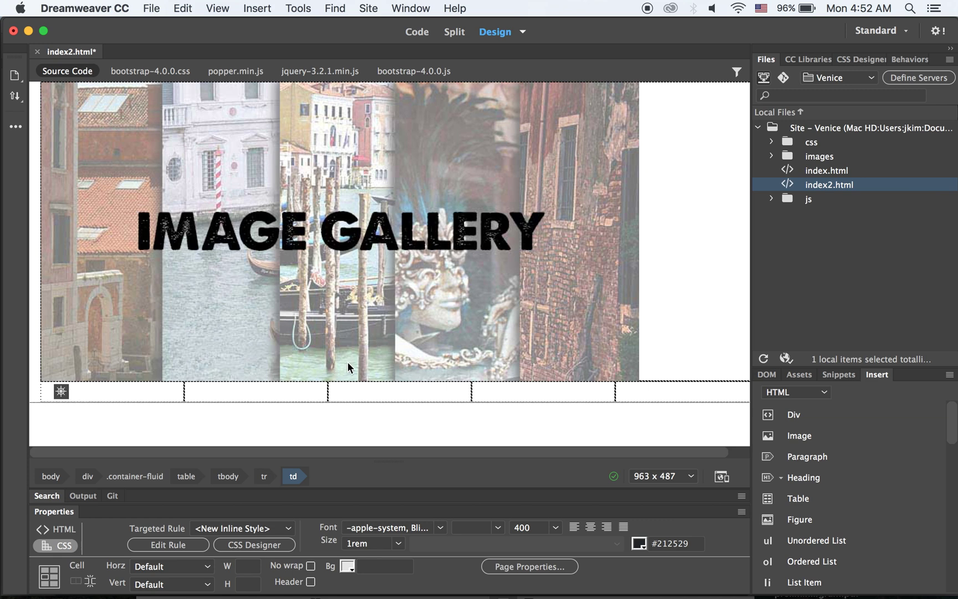
{"action": "left_click", "coordinate": [773, 438]}
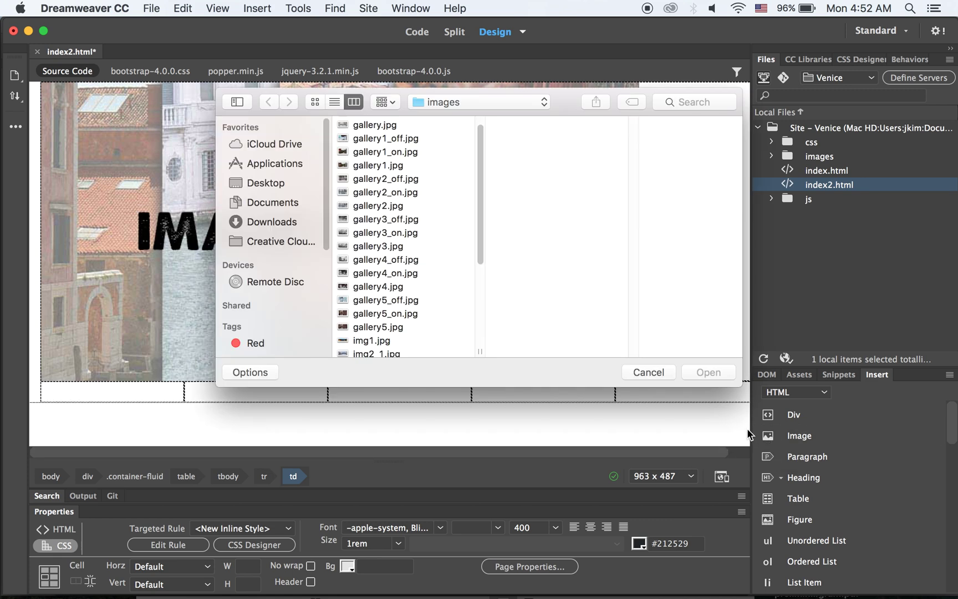
{"action": "left_click", "coordinate": [412, 137]}
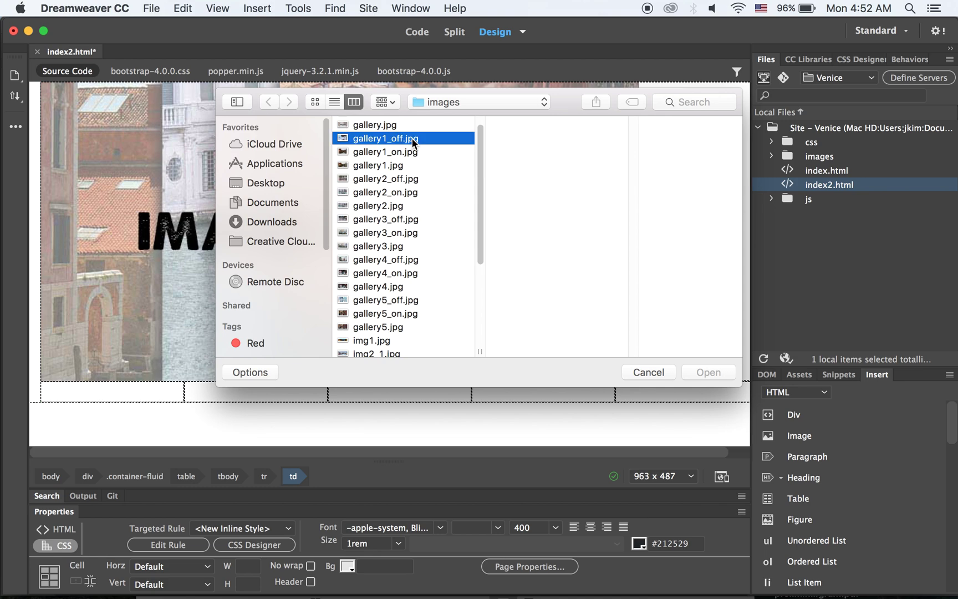
{"action": "left_click", "coordinate": [708, 372]}
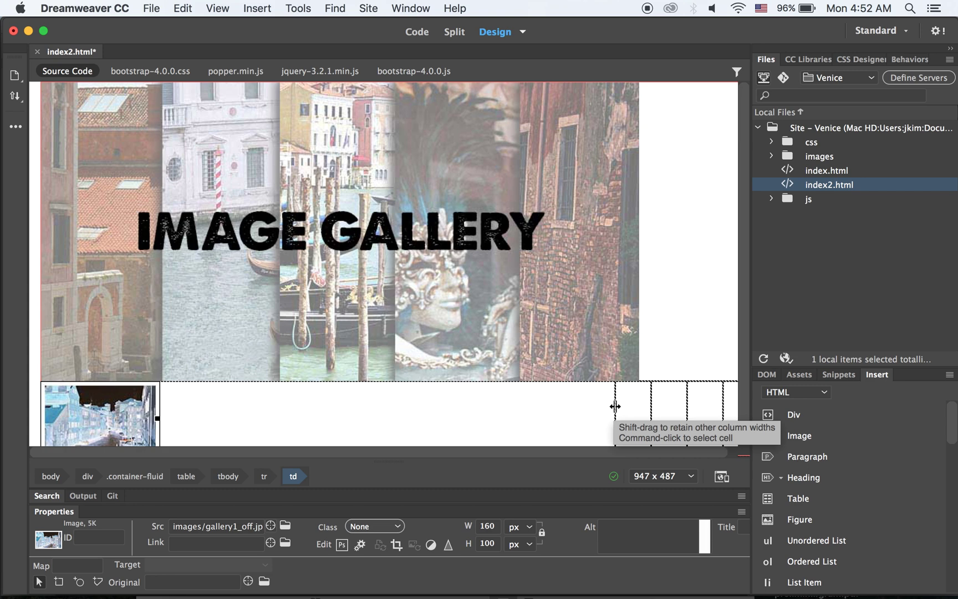
{"action": "left_click_drag", "start_coordinate": [614, 405], "coordinate": [119, 411]}
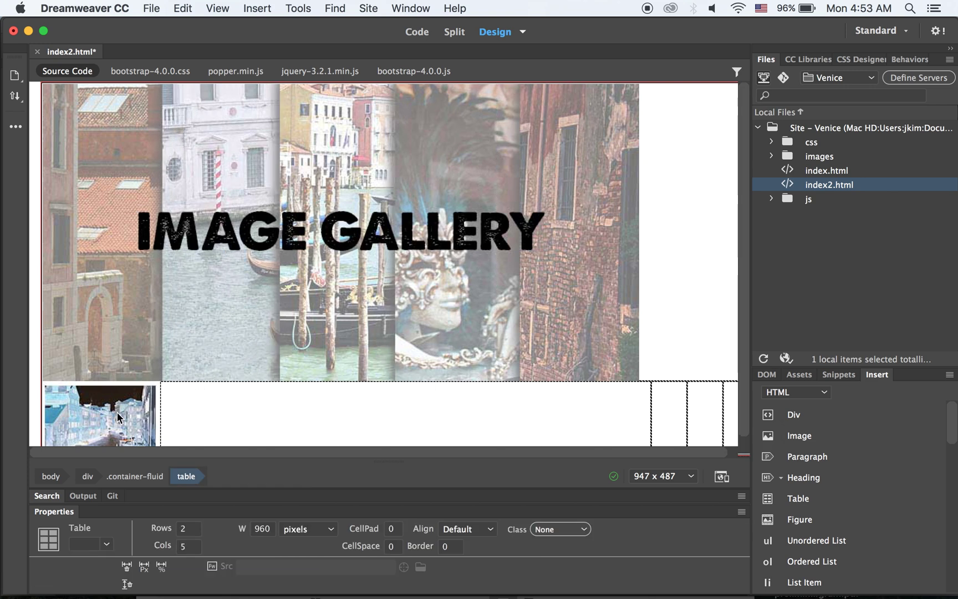
Insert gallery2_off.jpg into the second cell of the thumbnail row and narrow its column to fit the image
{"action": "left_click", "coordinate": [214, 416]}
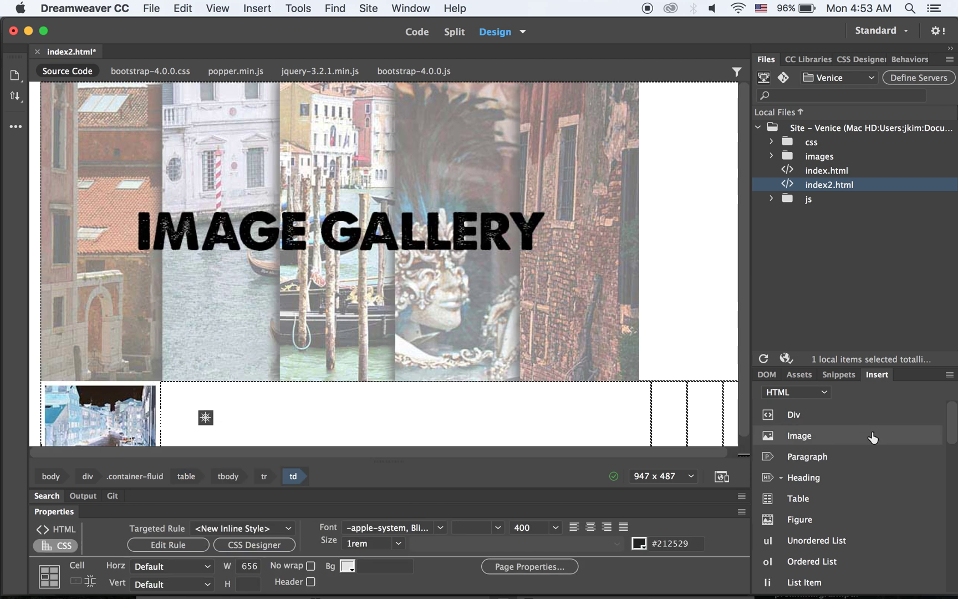
{"action": "left_click", "coordinate": [792, 435]}
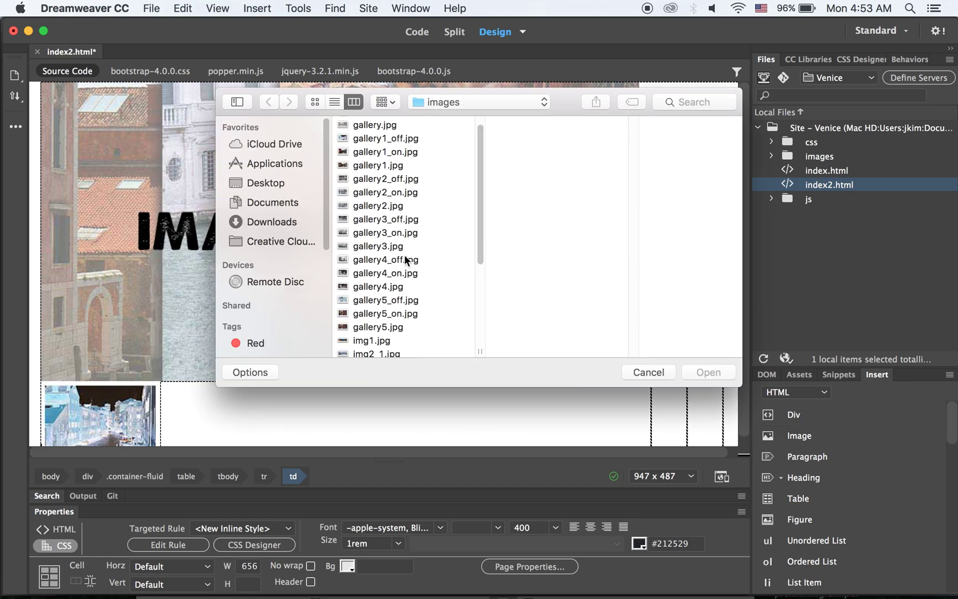
{"action": "left_click", "coordinate": [388, 178]}
{"action": "left_click", "coordinate": [709, 372]}
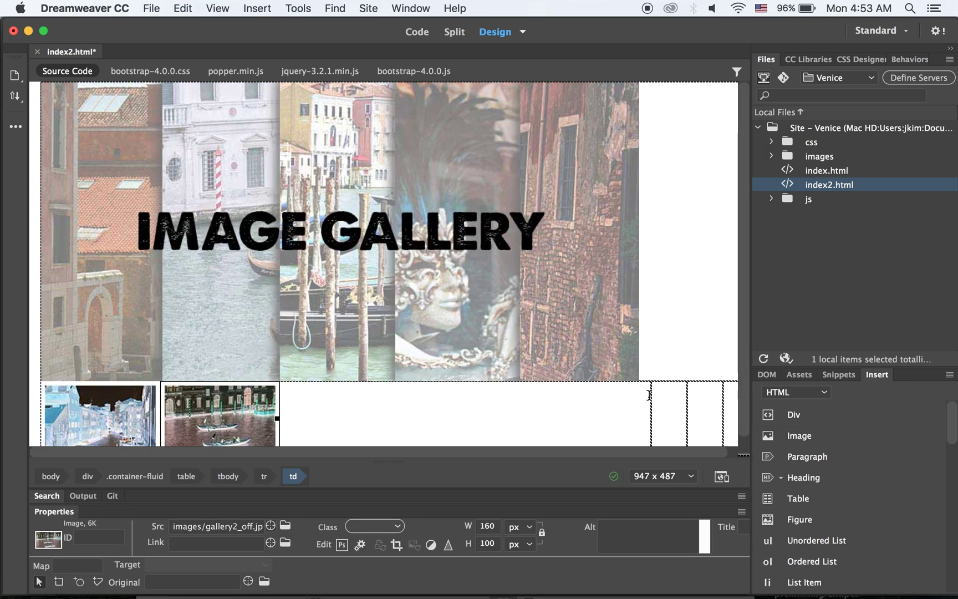
{"action": "left_click_drag", "start_coordinate": [653, 408], "coordinate": [255, 419]}
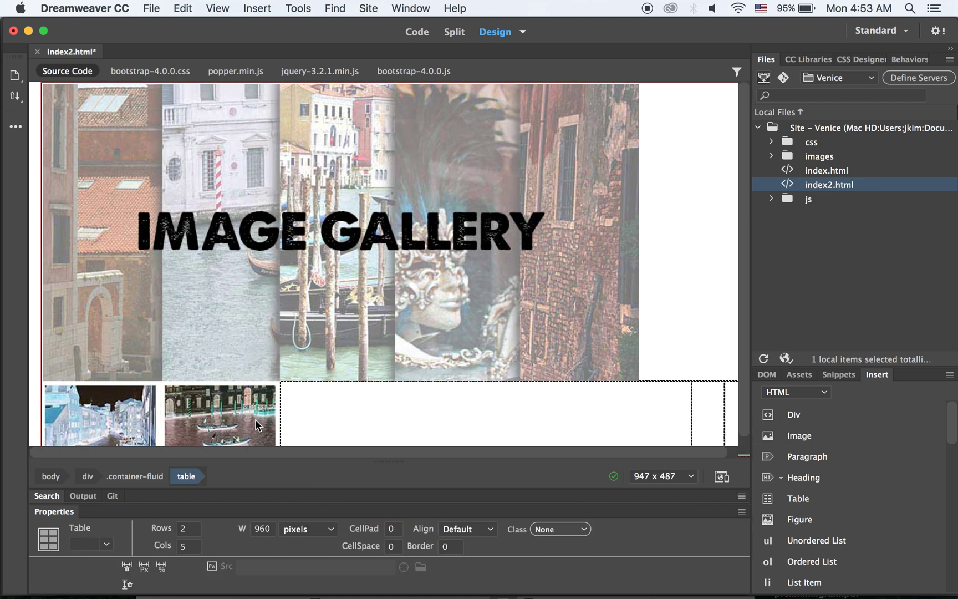
Insert gallery3_off.jpg into the third cell of the thumbnail row and shrink its column to the image width
{"action": "left_click", "coordinate": [324, 411]}
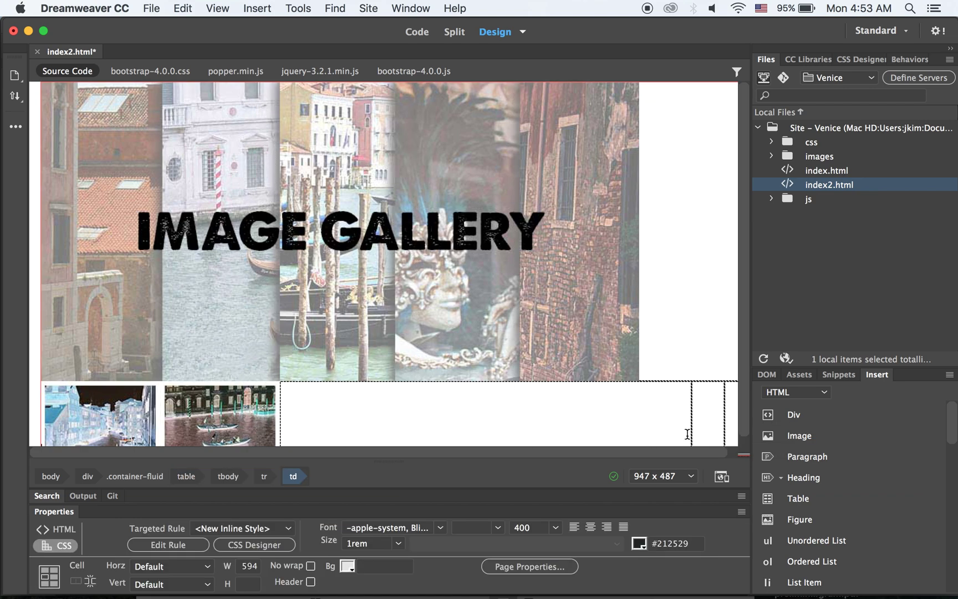
{"action": "left_click", "coordinate": [808, 438]}
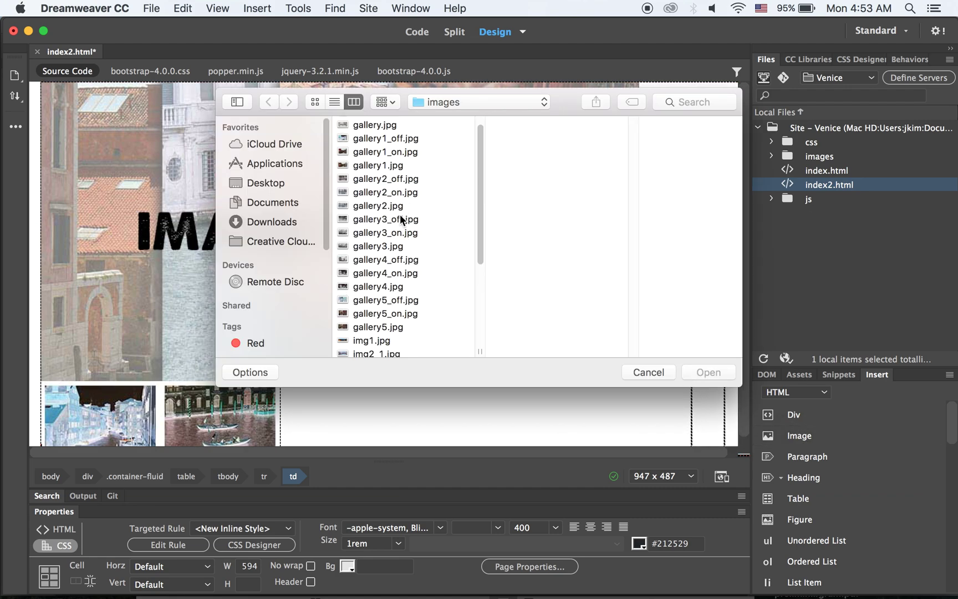
{"action": "left_click", "coordinate": [393, 220]}
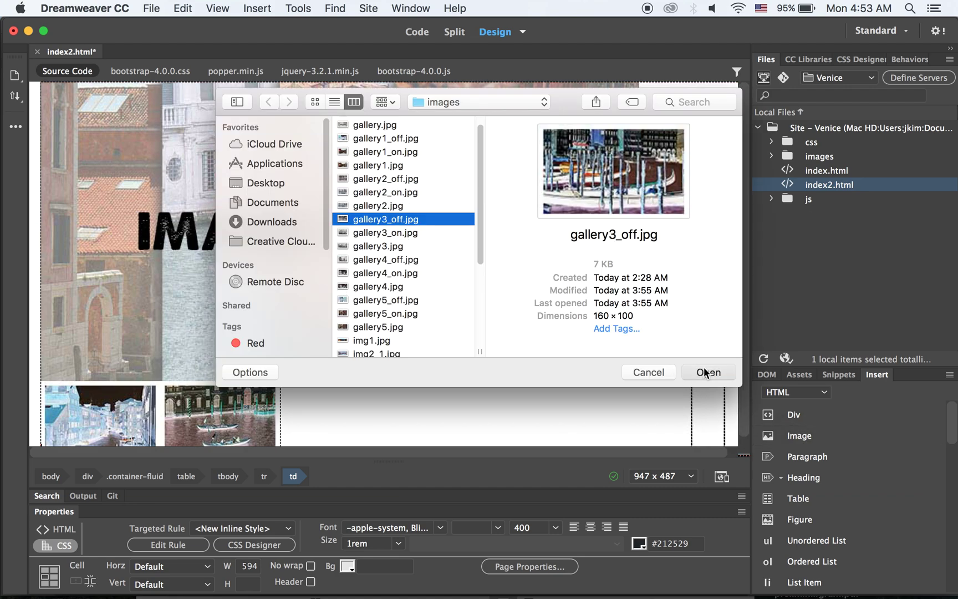
{"action": "left_click", "coordinate": [707, 372]}
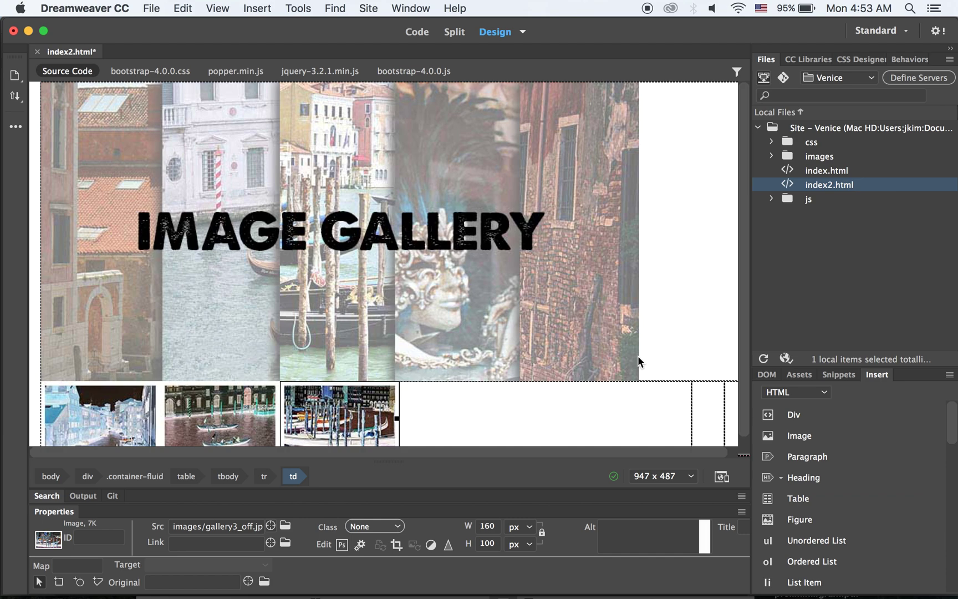
{"action": "left_click", "coordinate": [692, 407]}
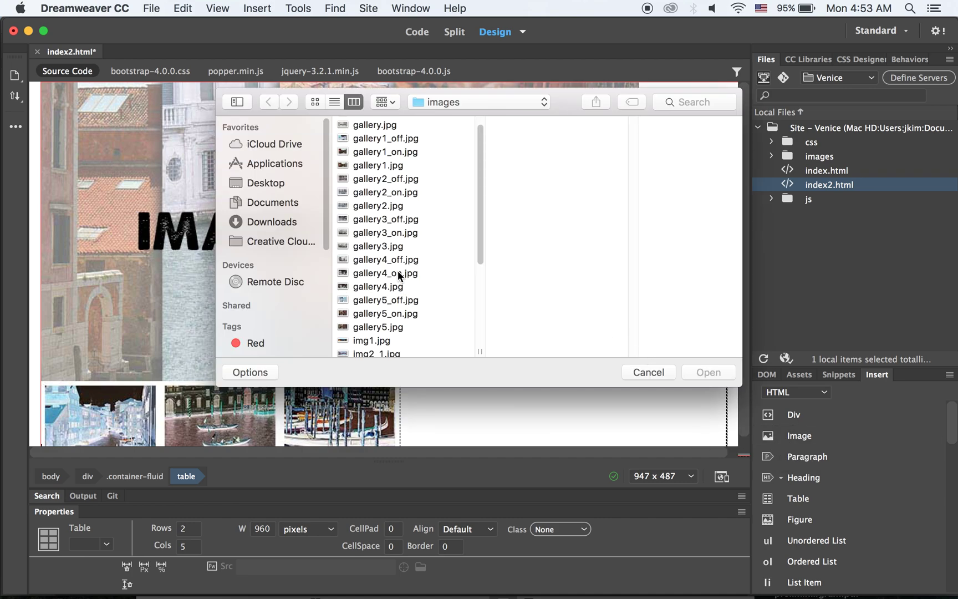
Insert gallery4_off.jpg into the fourth thumbnail cell and fit its column to the image, leaving the cursor in the fifth cell
{"action": "left_click", "coordinate": [408, 260]}
{"action": "left_click", "coordinate": [709, 372]}
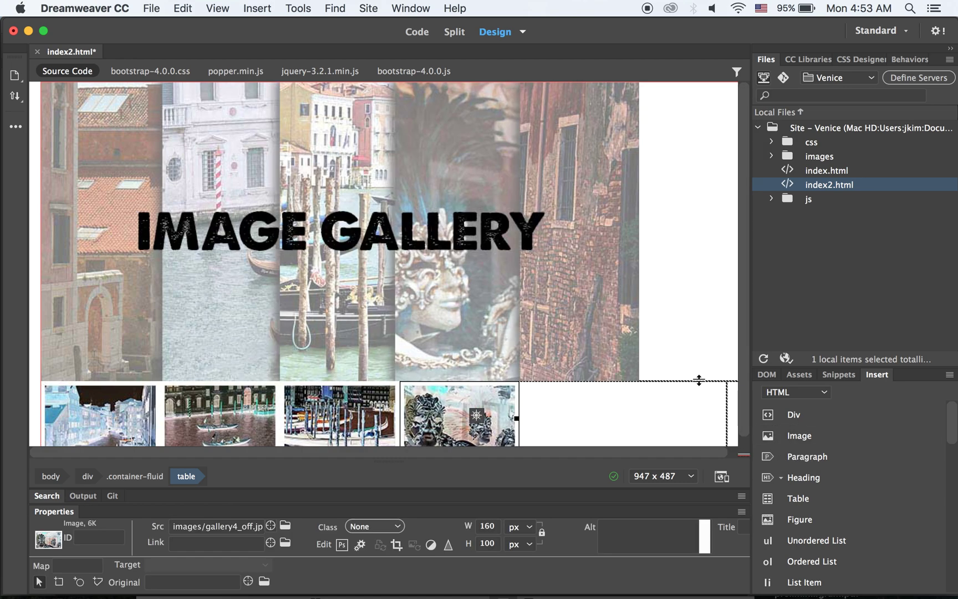
{"action": "left_click_drag", "start_coordinate": [609, 411], "coordinate": [452, 410]}
{"action": "left_click", "coordinate": [633, 399]}
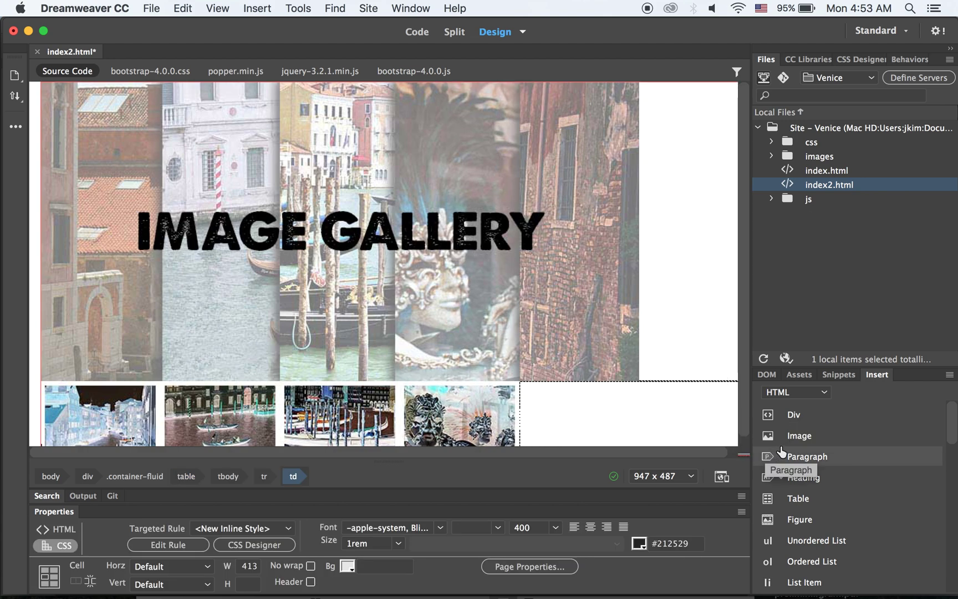
Insert gallery5_off.jpg into the fifth cell of the thumbnail row
{"action": "left_click", "coordinate": [766, 430]}
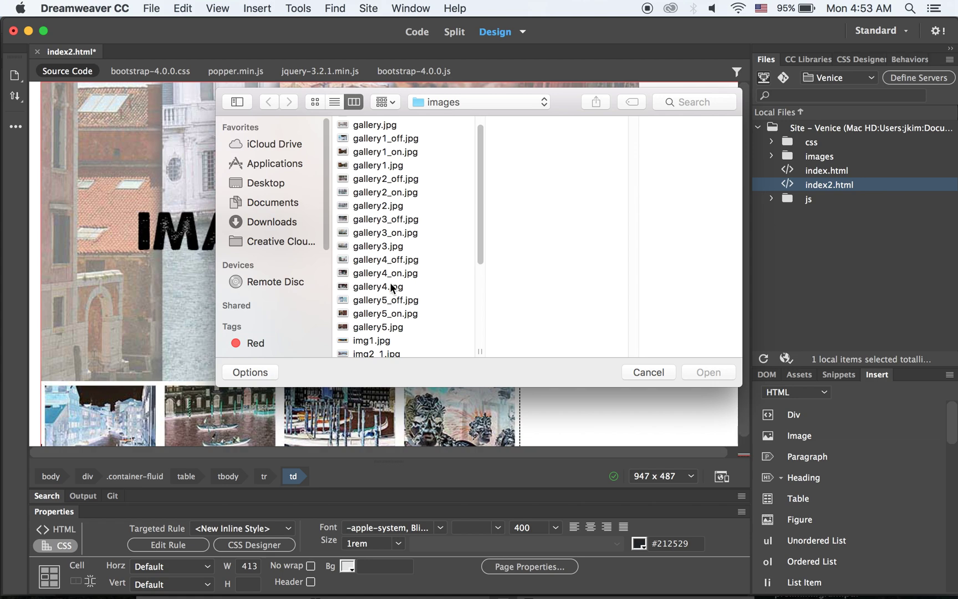
{"action": "left_click", "coordinate": [394, 300]}
{"action": "left_click", "coordinate": [724, 368]}
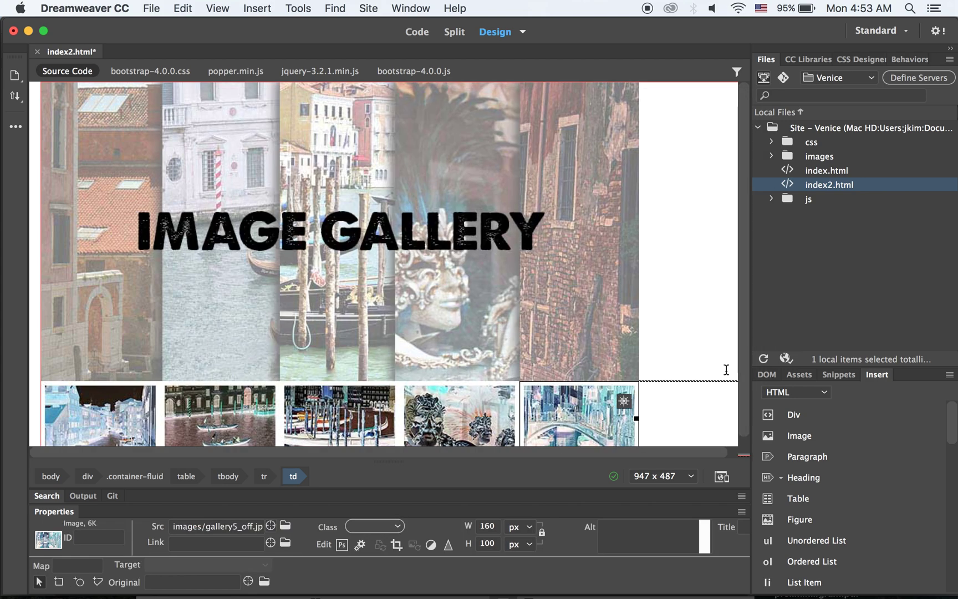
{"action": "scroll", "coordinate": [706, 451], "scroll_direction": "right", "scroll_amount": 2}
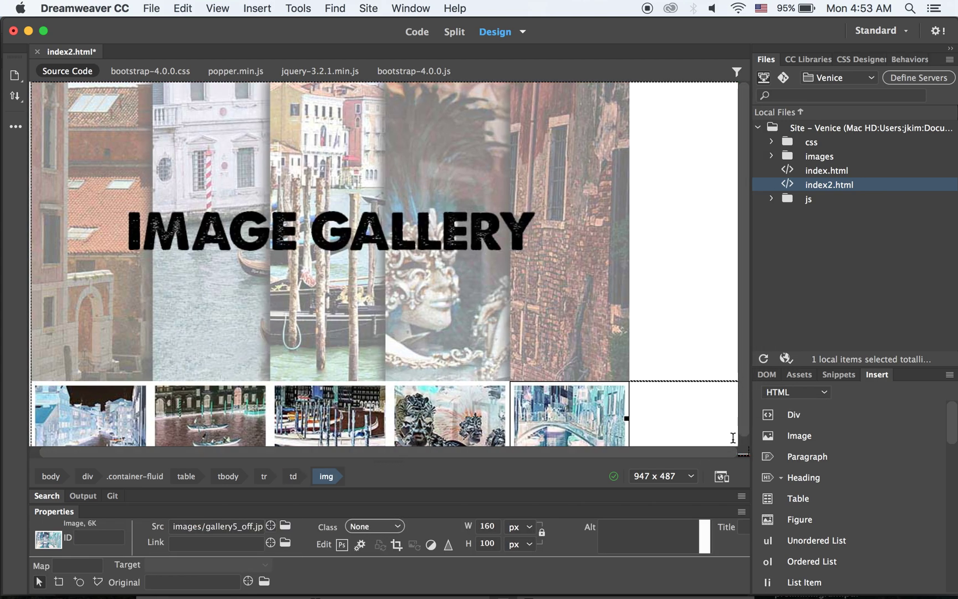
{"action": "left_click", "coordinate": [700, 386]}
{"action": "left_click", "coordinate": [617, 332]}
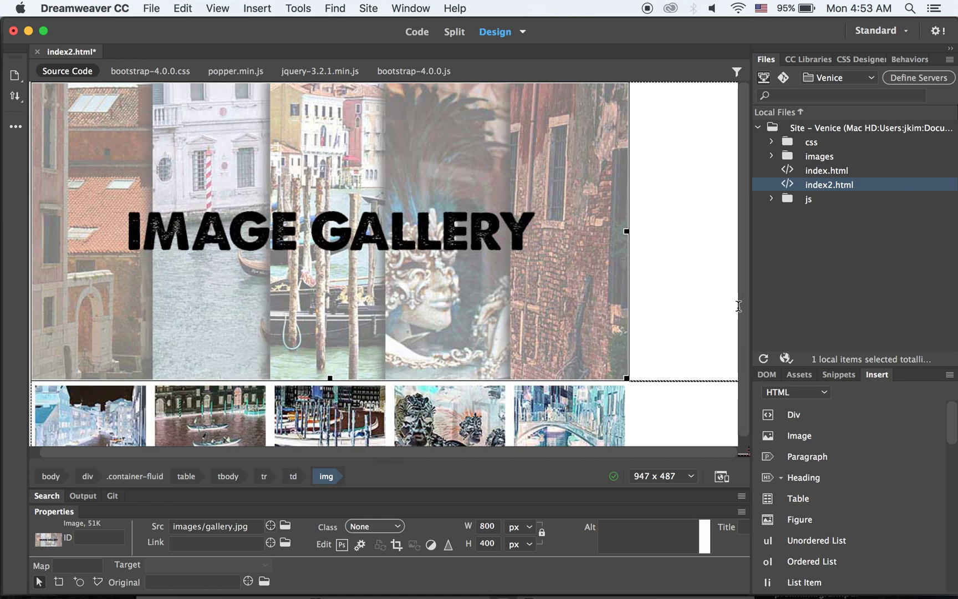
{"action": "left_click", "coordinate": [722, 377]}
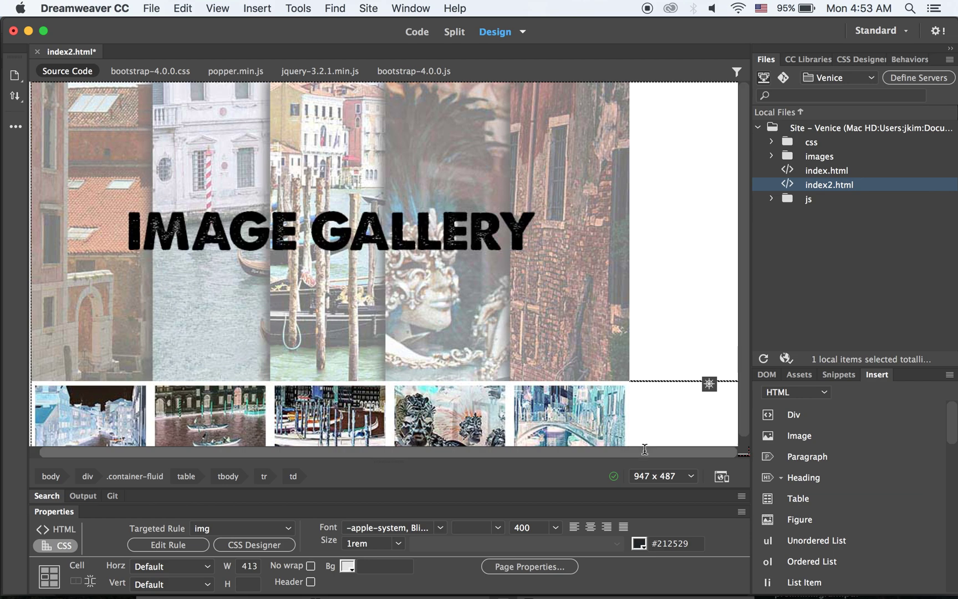
{"action": "scroll", "coordinate": [524, 316], "scroll_direction": "down", "scroll_amount": 1}
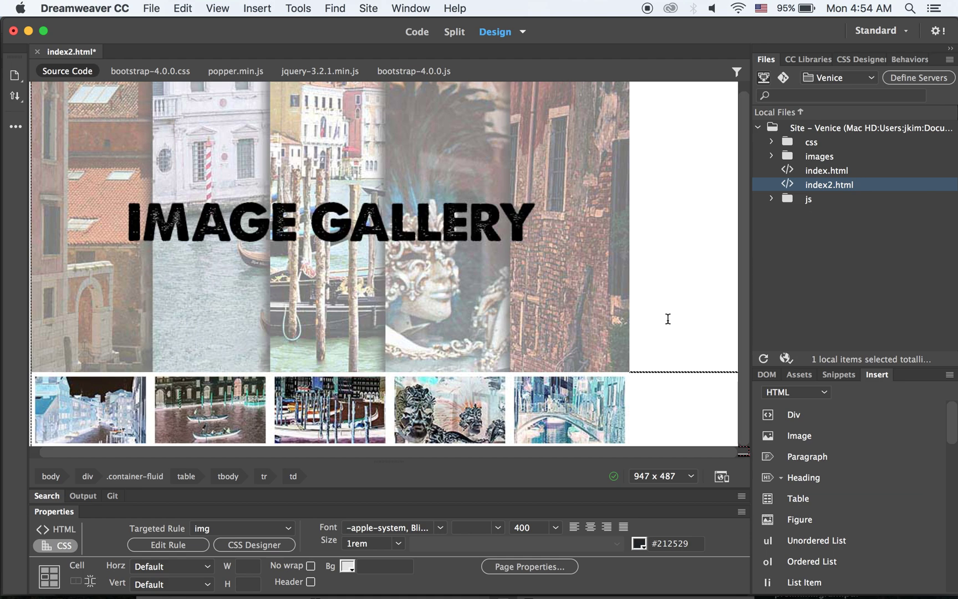
{"action": "left_click", "coordinate": [710, 370]}
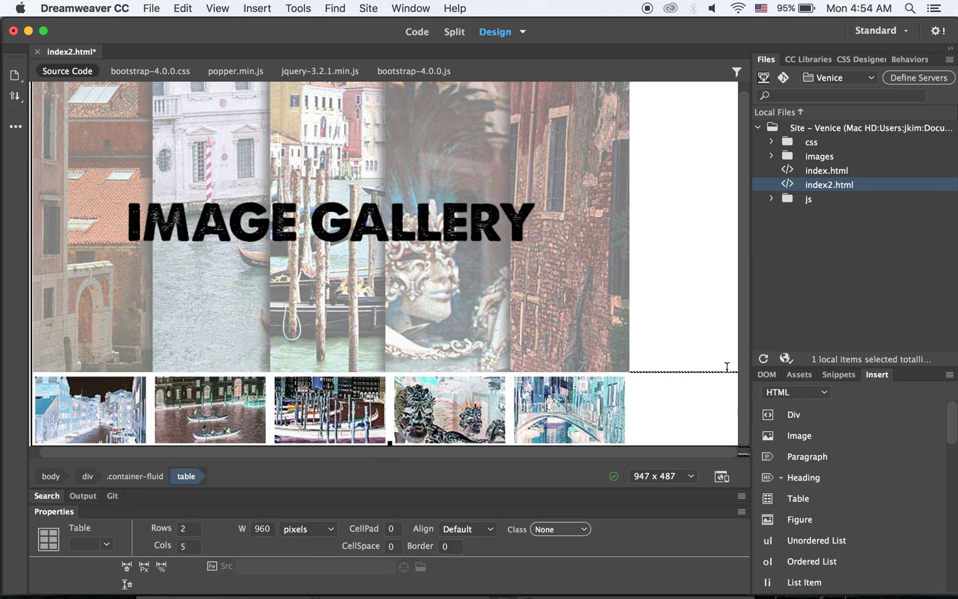
{"action": "left_click", "coordinate": [736, 375]}
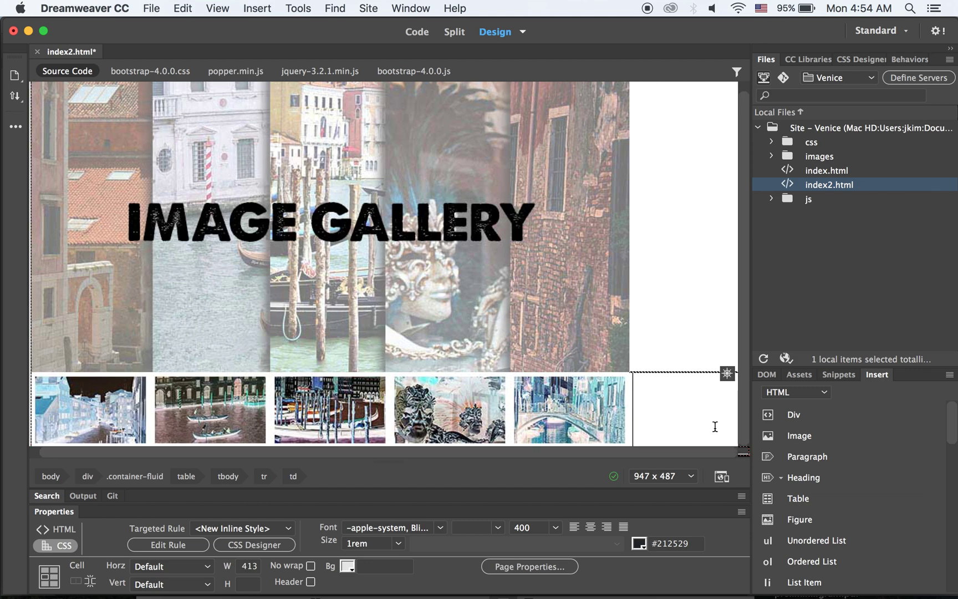
{"action": "left_click", "coordinate": [686, 275]}
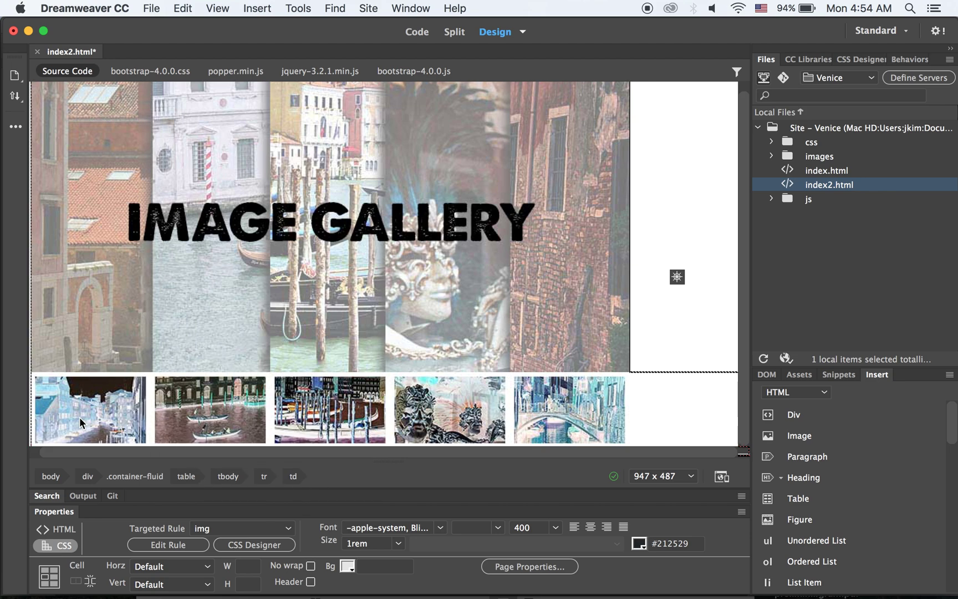
{"action": "left_click", "coordinate": [113, 404]}
{"action": "left_click", "coordinate": [219, 402]}
{"action": "left_click", "coordinate": [355, 405]}
{"action": "left_click", "coordinate": [448, 400]}
{"action": "left_click", "coordinate": [575, 399]}
{"action": "left_click", "coordinate": [156, 324]}
{"action": "left_click", "coordinate": [111, 401]}
{"action": "left_click", "coordinate": [202, 407]}
{"action": "left_click", "coordinate": [321, 399]}
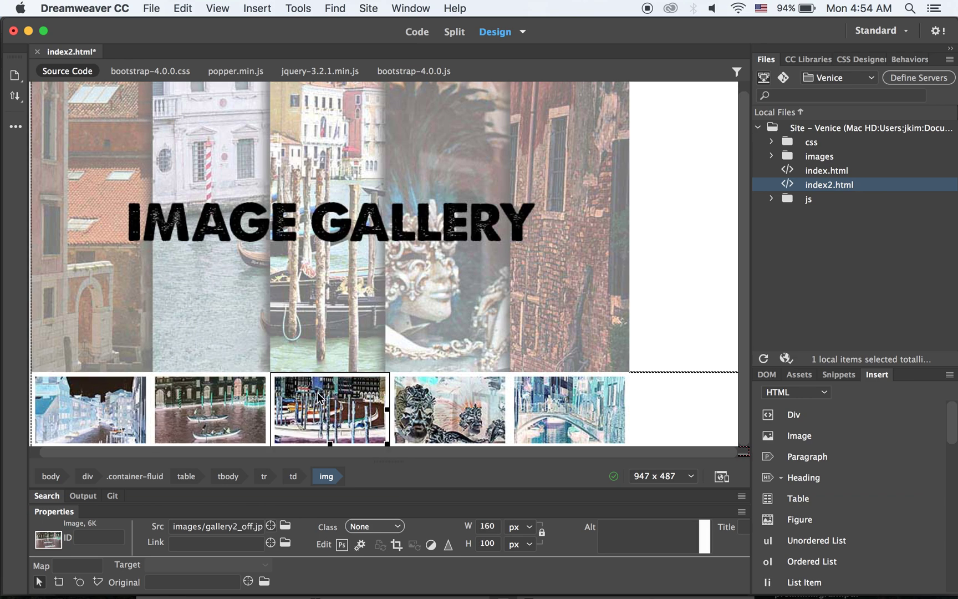
{"action": "left_click", "coordinate": [471, 401]}
{"action": "left_click", "coordinate": [562, 332]}
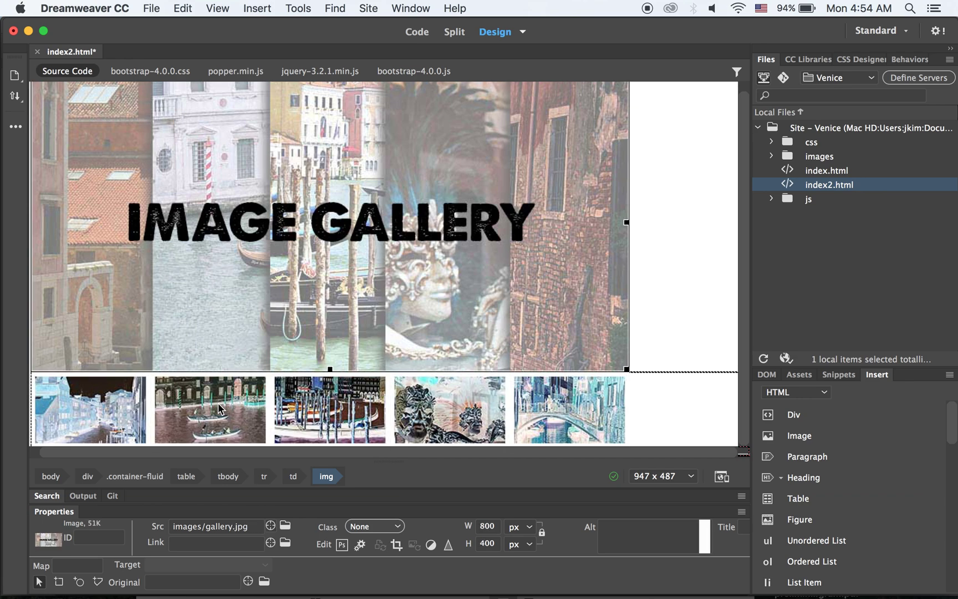
{"action": "left_click", "coordinate": [114, 419]}
{"action": "left_click", "coordinate": [151, 415]}
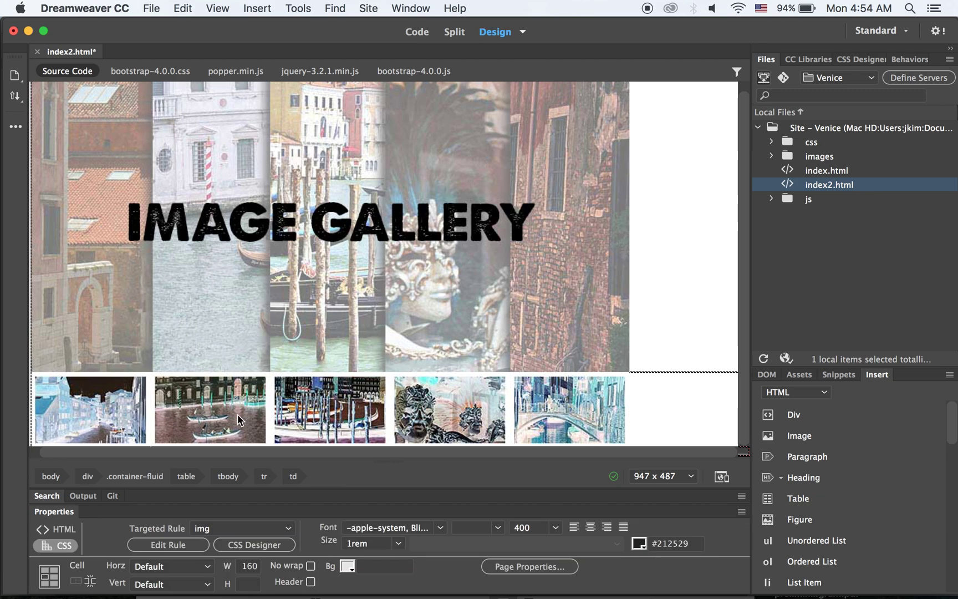
Give the main gallery.jpg image the ID gallery
{"action": "left_click", "coordinate": [245, 236]}
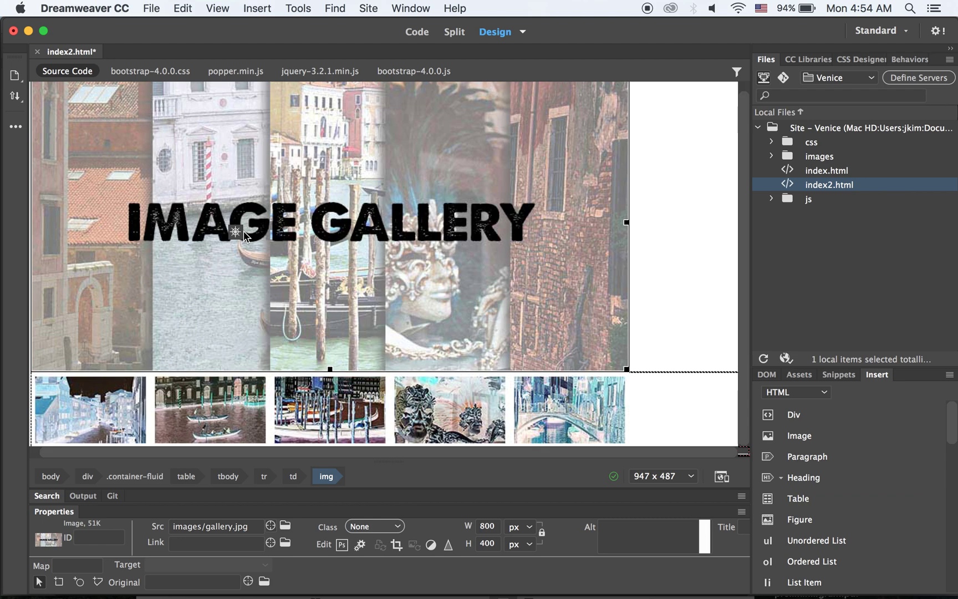
{"action": "left_click", "coordinate": [96, 534]}
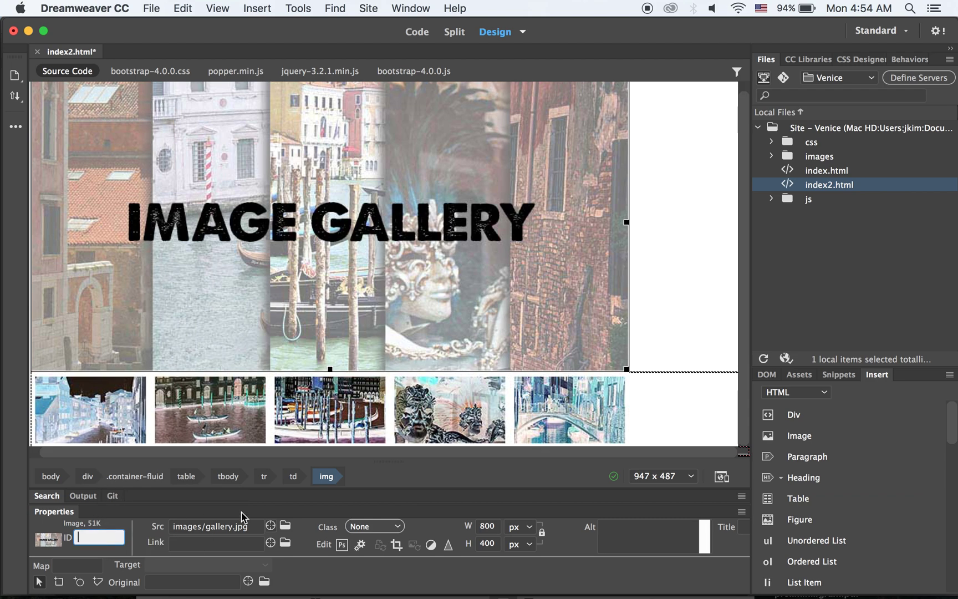
{"action": "type", "text": "gallery"}
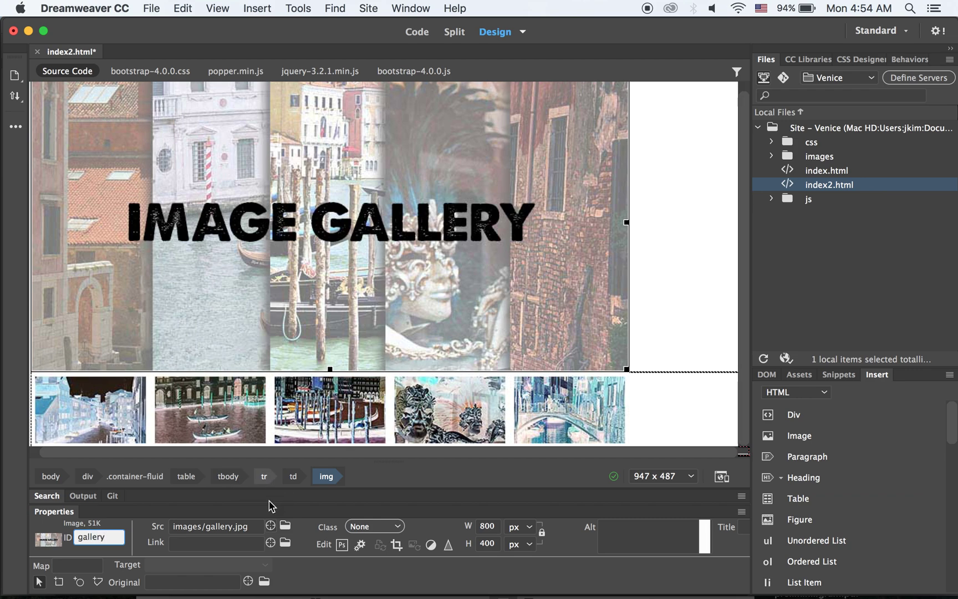
Assign the ID btn1 to the first thumbnail image
{"action": "left_click", "coordinate": [92, 408]}
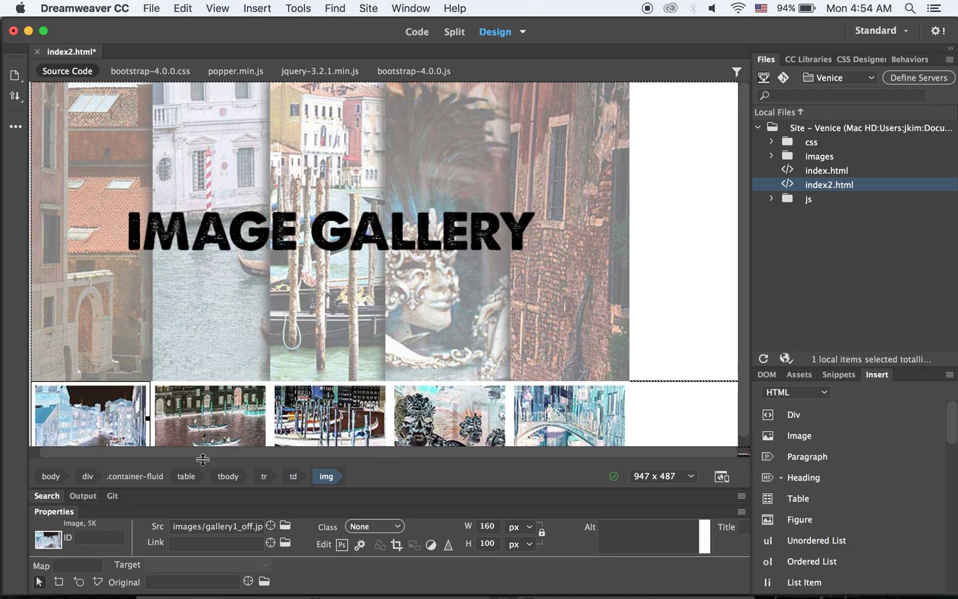
{"action": "left_click", "coordinate": [109, 538]}
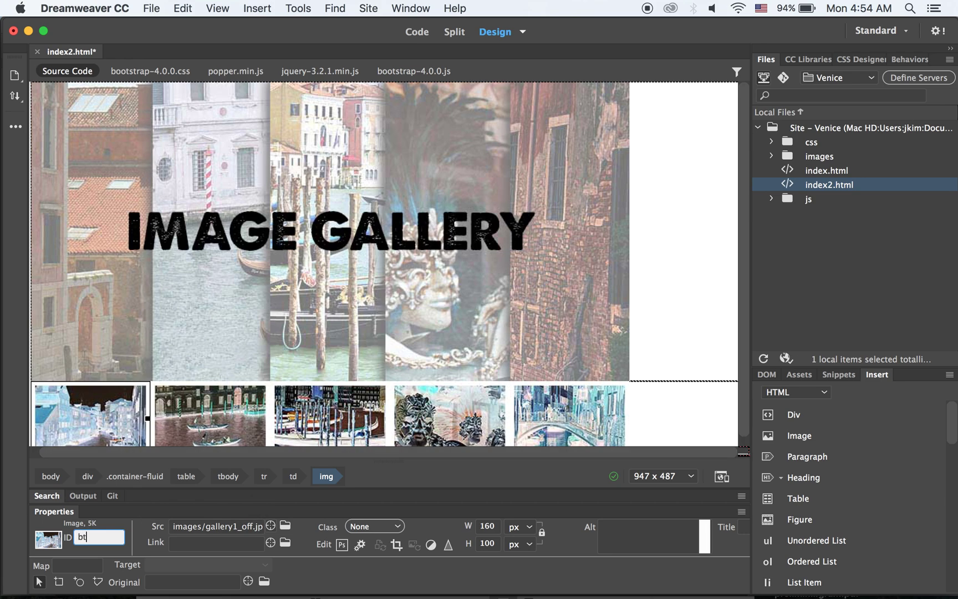
{"action": "key", "text": "super+a"}
Assign the ID btn2 to the second thumbnail image
{"action": "left_click", "coordinate": [201, 406]}
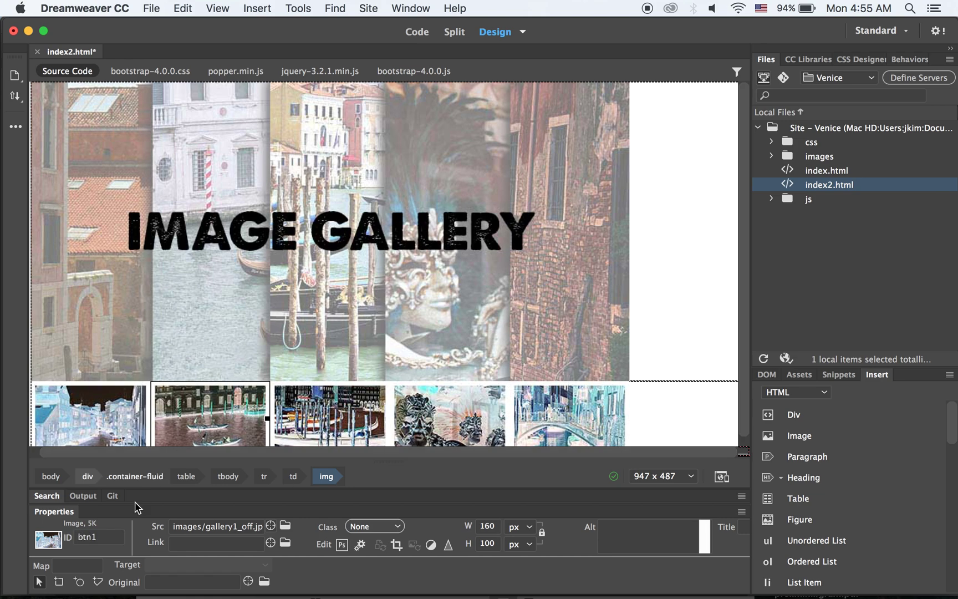
{"action": "left_click", "coordinate": [214, 418]}
{"action": "left_click", "coordinate": [103, 538]}
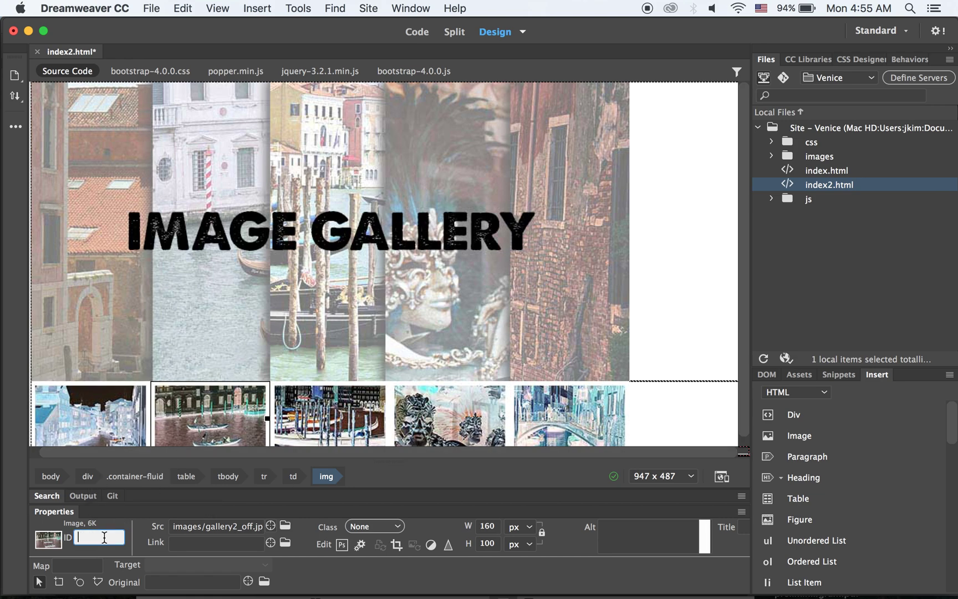
{"action": "type", "text": "btn2"}
Assign the ID btn3 to the third thumbnail image
{"action": "left_click", "coordinate": [335, 424]}
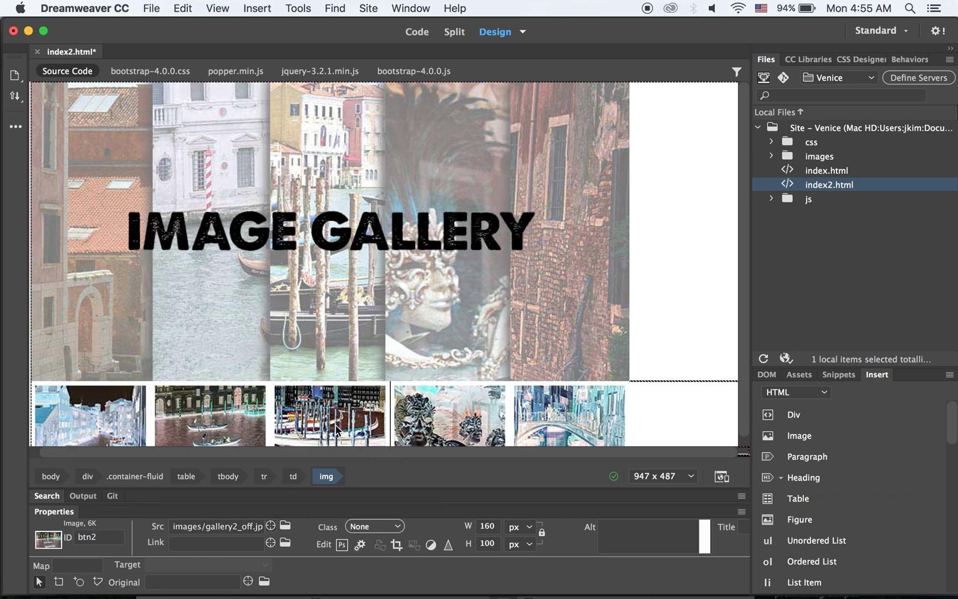
{"action": "left_click", "coordinate": [326, 424]}
{"action": "left_click", "coordinate": [91, 537]}
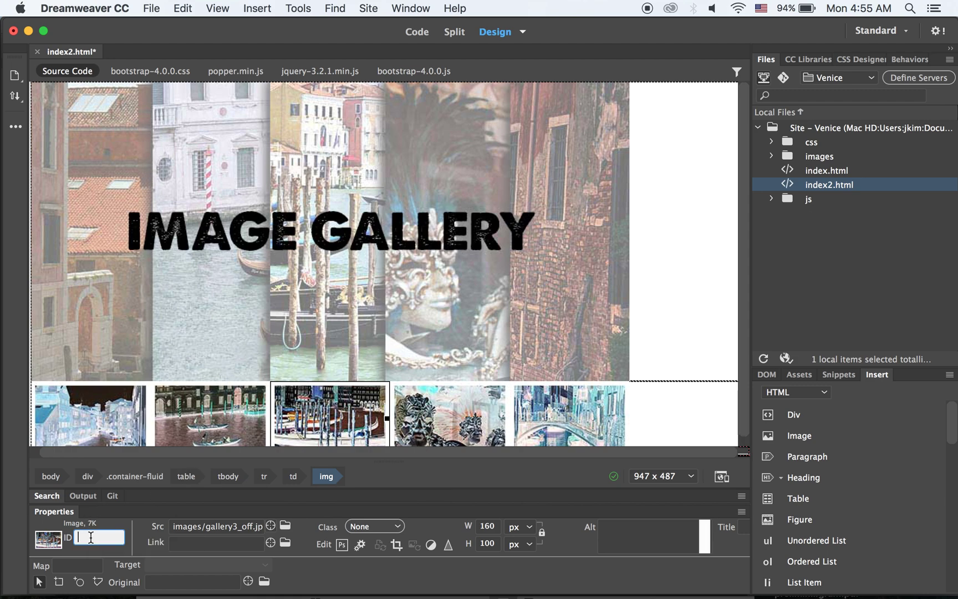
{"action": "type", "text": "btn3"}
{"action": "key", "text": "Return"}
Assign the ID btn4 to the fourth thumbnail image
{"action": "left_click", "coordinate": [438, 432]}
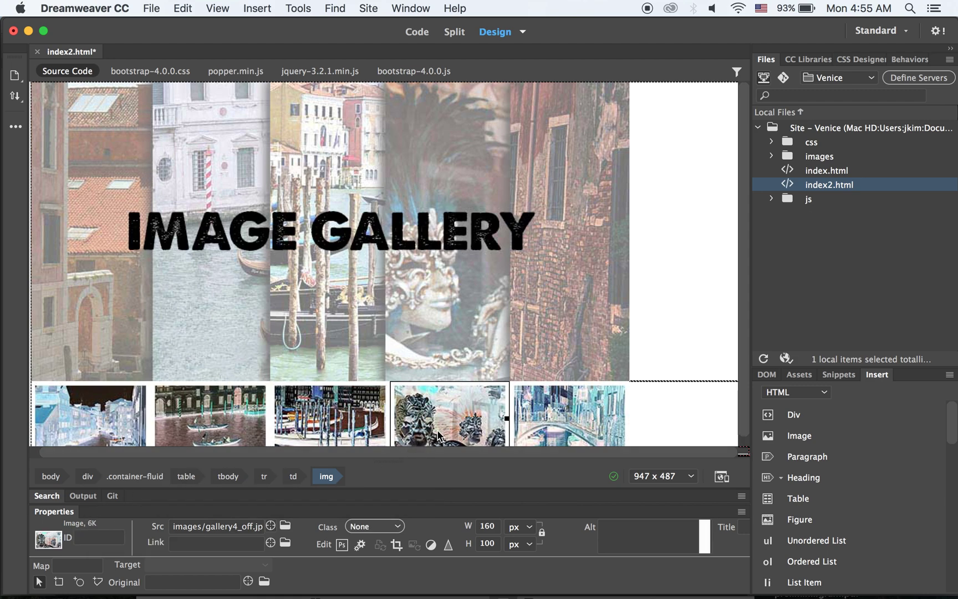
{"action": "left_click", "coordinate": [107, 538]}
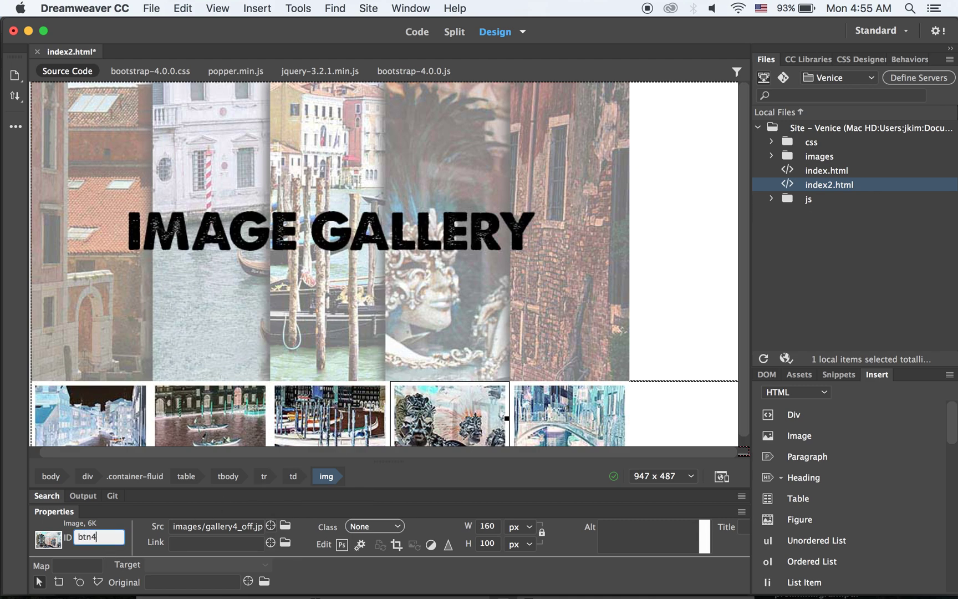
{"action": "type", "text": "btn4"}
{"action": "key", "text": "Return"}
Assign the ID btn5 to the fifth thumbnail image
{"action": "left_click", "coordinate": [511, 424]}
{"action": "left_click", "coordinate": [548, 426]}
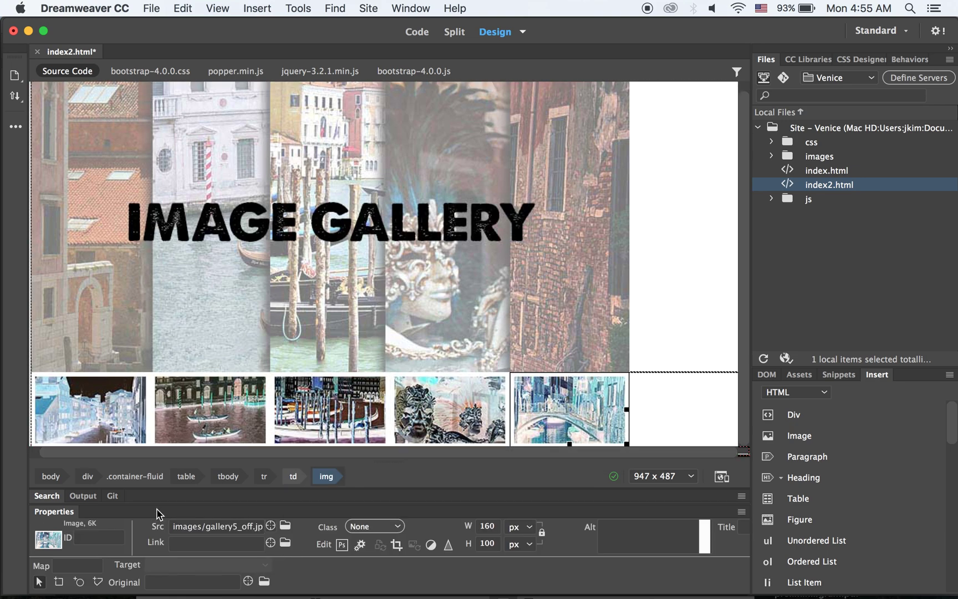
{"action": "left_click", "coordinate": [115, 536]}
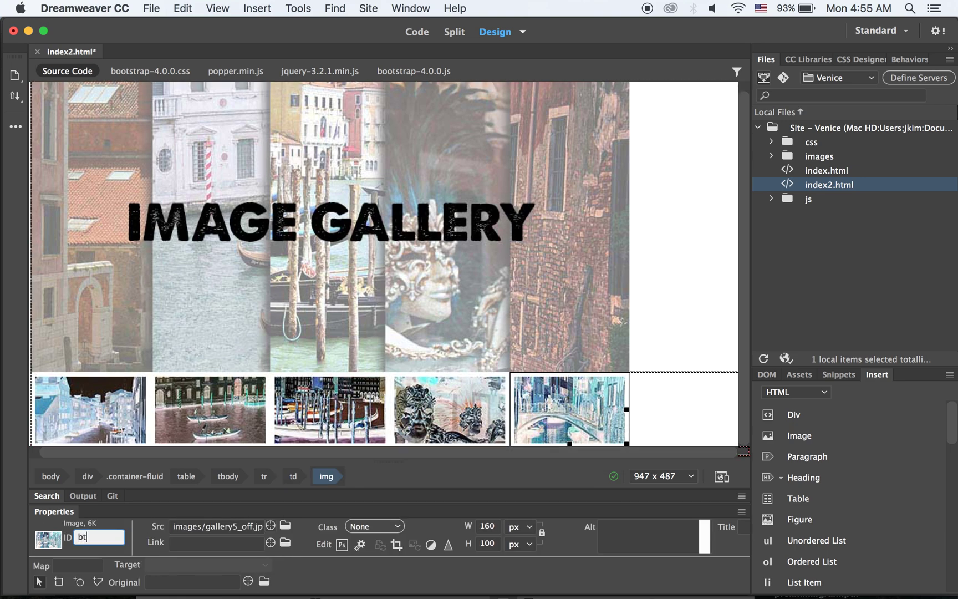
{"action": "key", "text": "Return"}
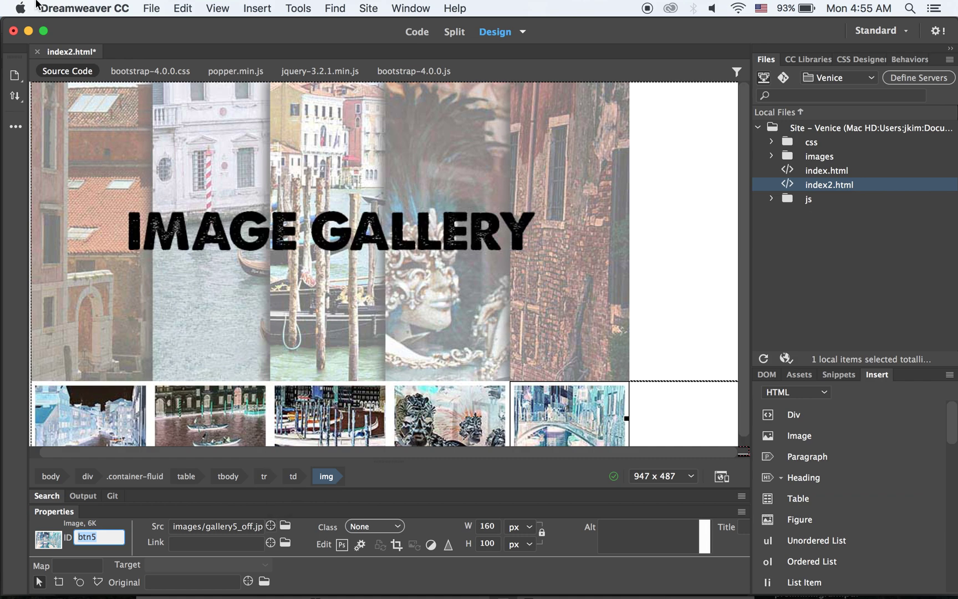
Save index2.html and preview the gallery page in Google Chrome, returning to Dreamweaver after checking it
{"action": "left_click", "coordinate": [163, 7]}
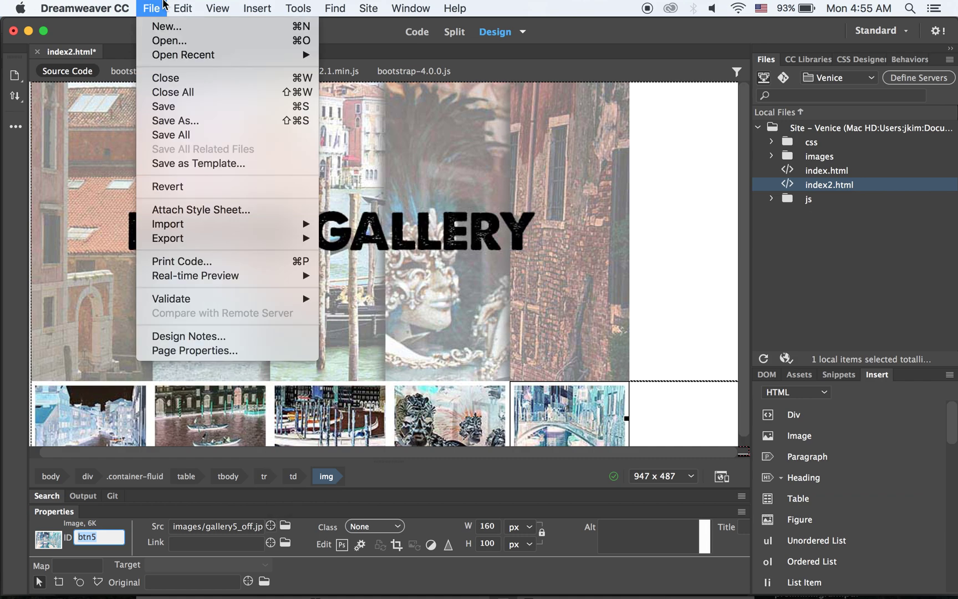
{"action": "left_click", "coordinate": [184, 104]}
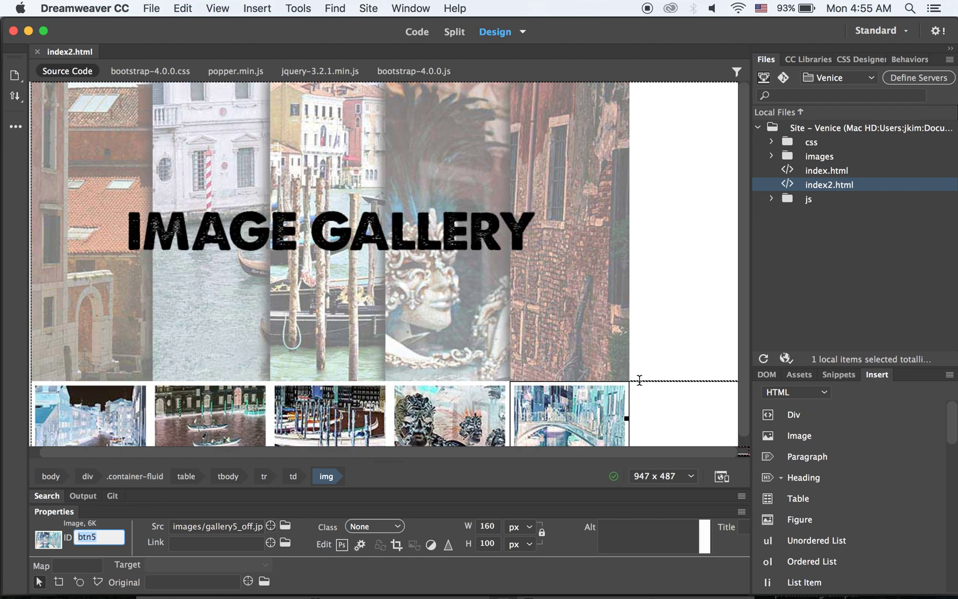
{"action": "left_click", "coordinate": [722, 477]}
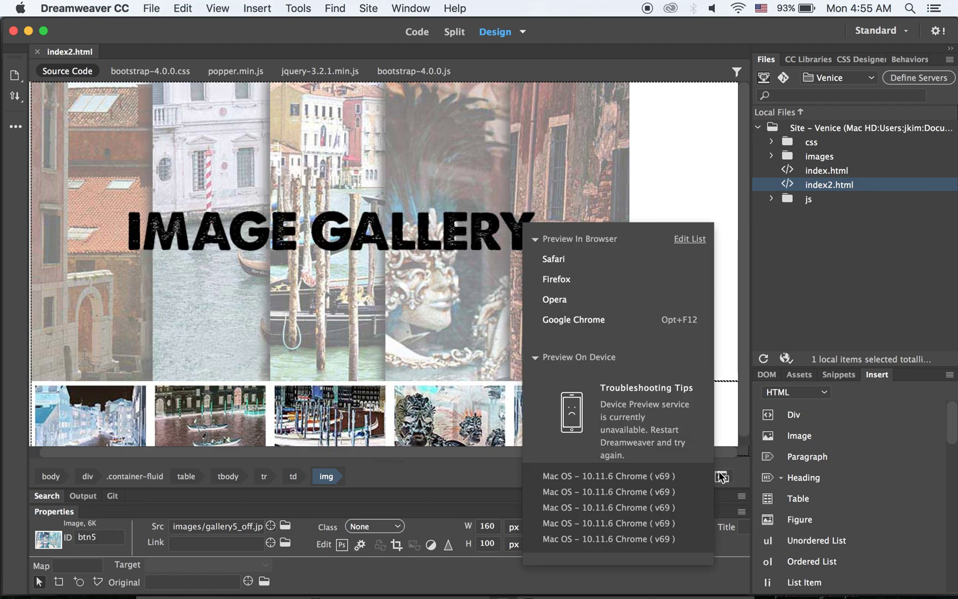
{"action": "left_click", "coordinate": [597, 331]}
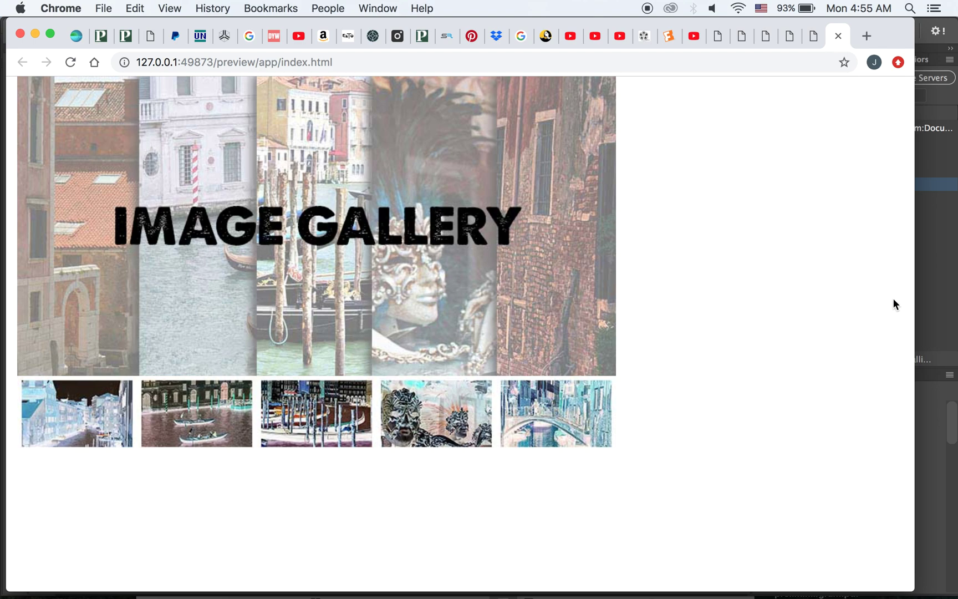
{"action": "left_click", "coordinate": [935, 267]}
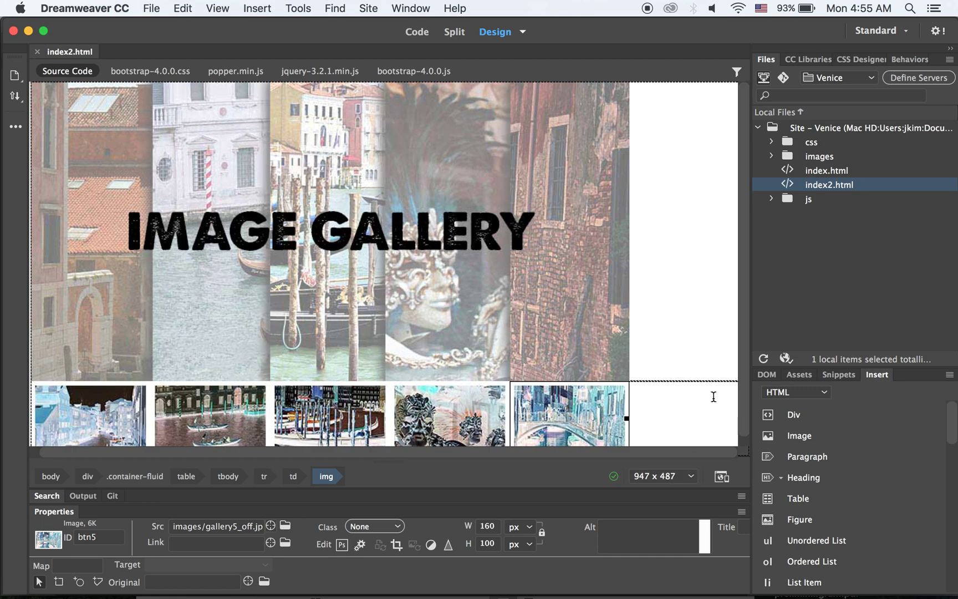
Set the gallery table's width attribute to 800 in the HTML code
{"action": "left_click", "coordinate": [454, 32]}
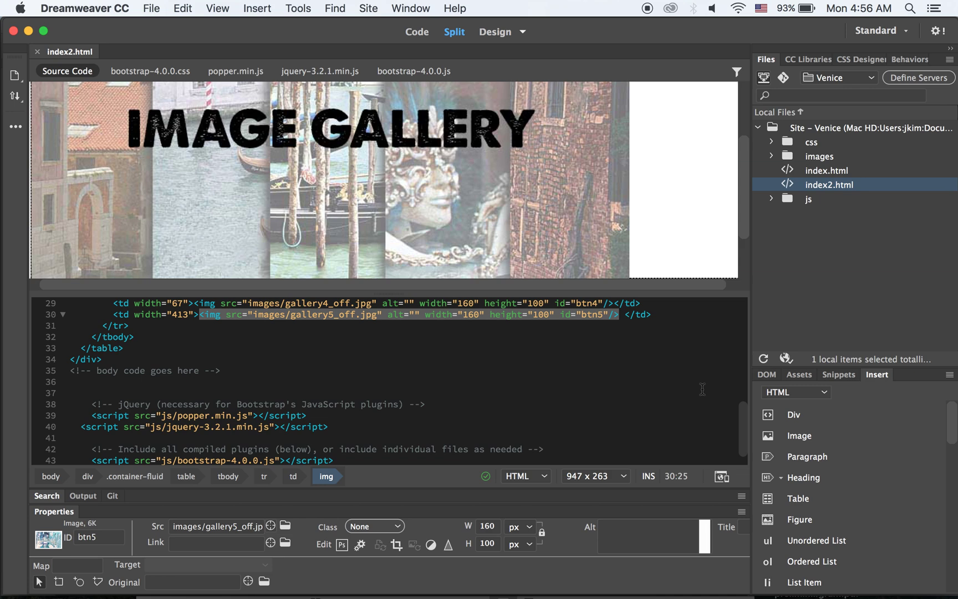
{"action": "scroll", "coordinate": [562, 353], "scroll_direction": "up", "scroll_amount": 3}
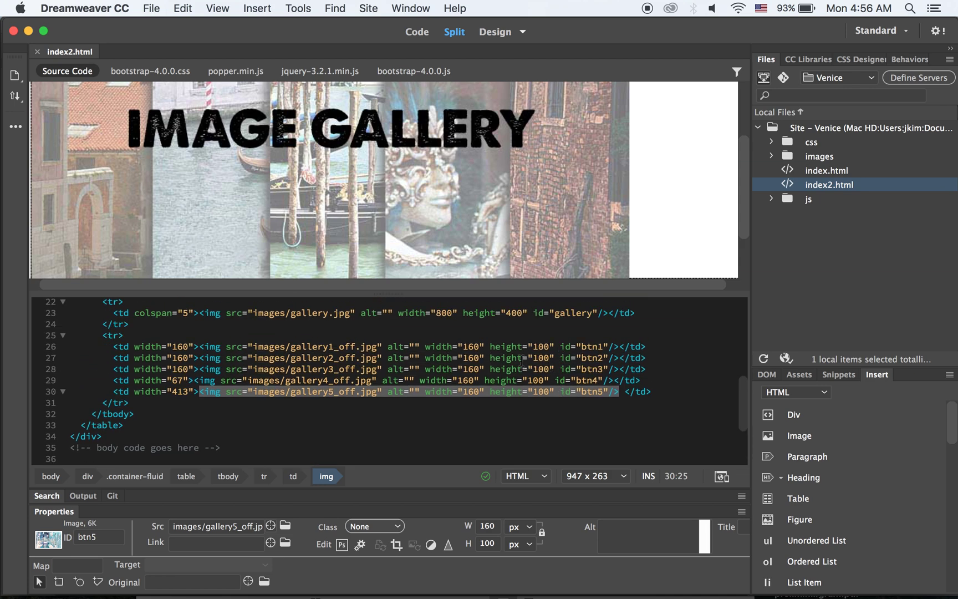
{"action": "scroll", "coordinate": [501, 331], "scroll_direction": "up", "scroll_amount": 2}
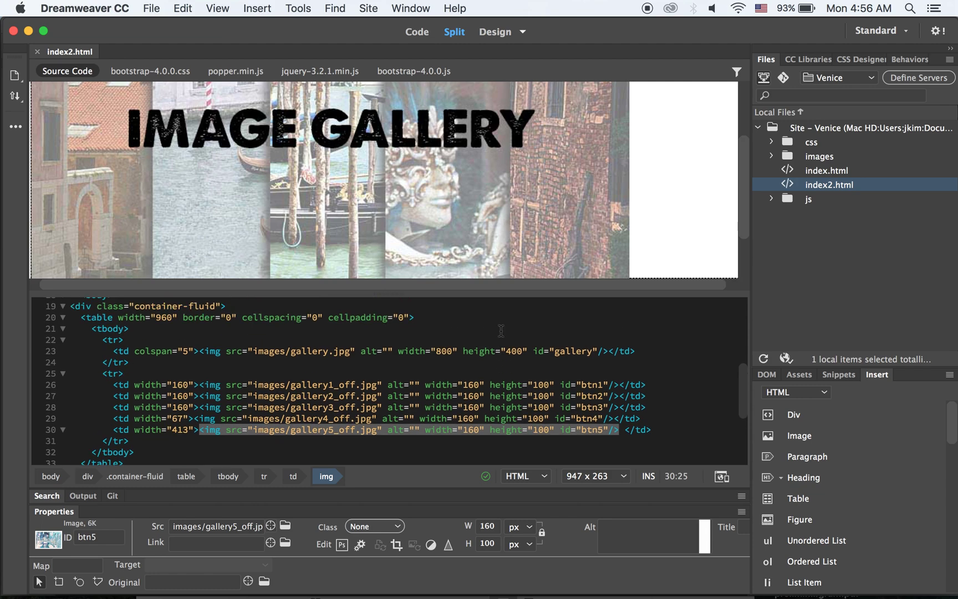
{"action": "left_click", "coordinate": [172, 327]}
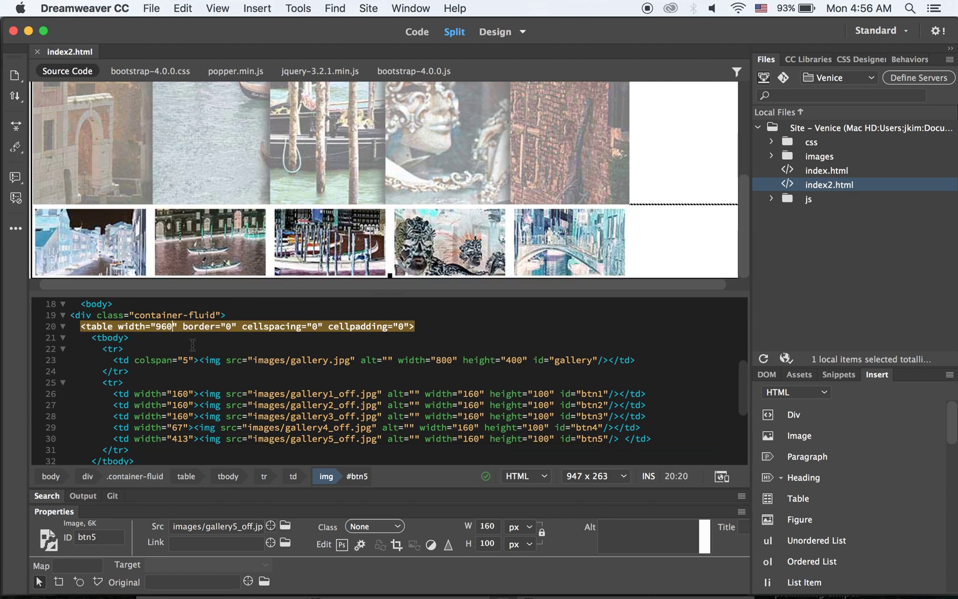
{"action": "key", "text": "BackSpace"}
{"action": "key", "text": "BackSpace"}
{"action": "key", "text": "BackSpace"}
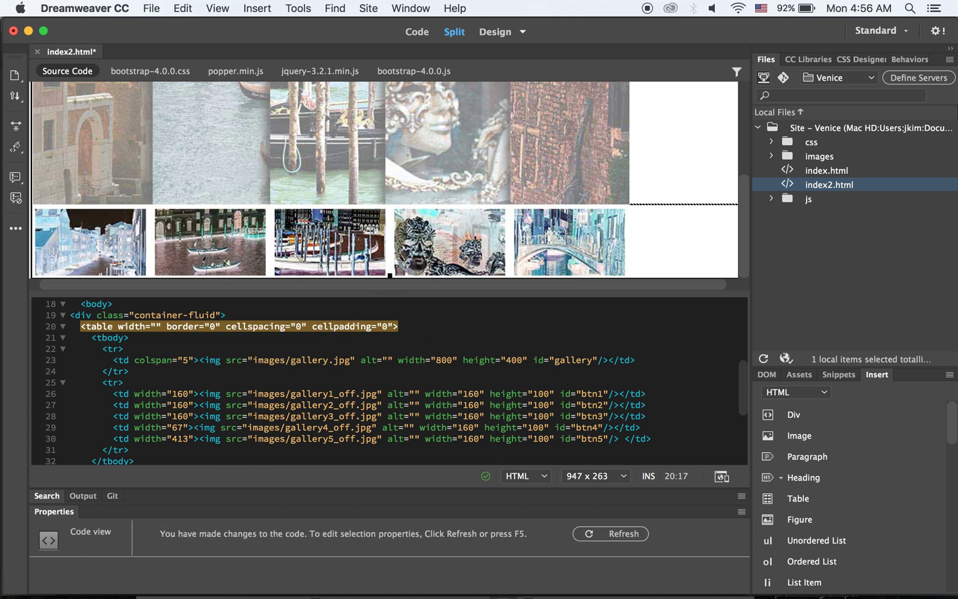
{"action": "type", "text": "800"}
{"action": "key", "text": "Return"}
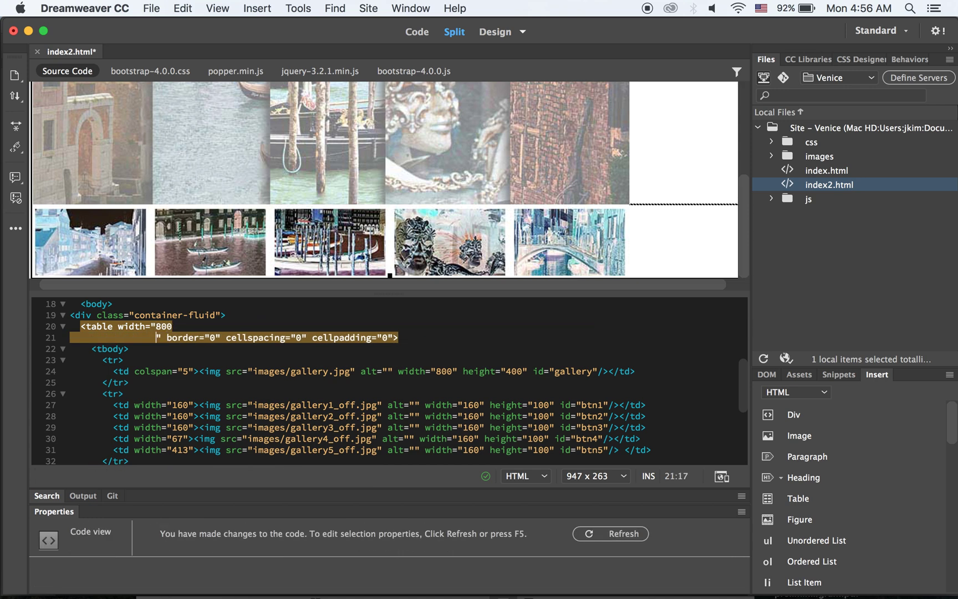
{"action": "key", "text": "BackSpace"}
{"action": "key", "text": "BackSpace"}
{"action": "key", "text": "BackSpace"}
{"action": "key", "text": "BackSpace"}
{"action": "key", "text": "BackSpace"}
{"action": "key", "text": "BackSpace"}
{"action": "key", "text": "BackSpace"}
{"action": "key", "text": "BackSpace"}
{"action": "key", "text": "BackSpace"}
{"action": "key", "text": "BackSpace"}
{"action": "key", "text": "BackSpace"}
{"action": "key", "text": "BackSpace"}
{"action": "key", "text": "BackSpace"}
{"action": "key", "text": "BackSpace"}
{"action": "key", "text": "BackSpace"}
{"action": "key", "text": "BackSpace"}
{"action": "key", "text": "BackSpace"}
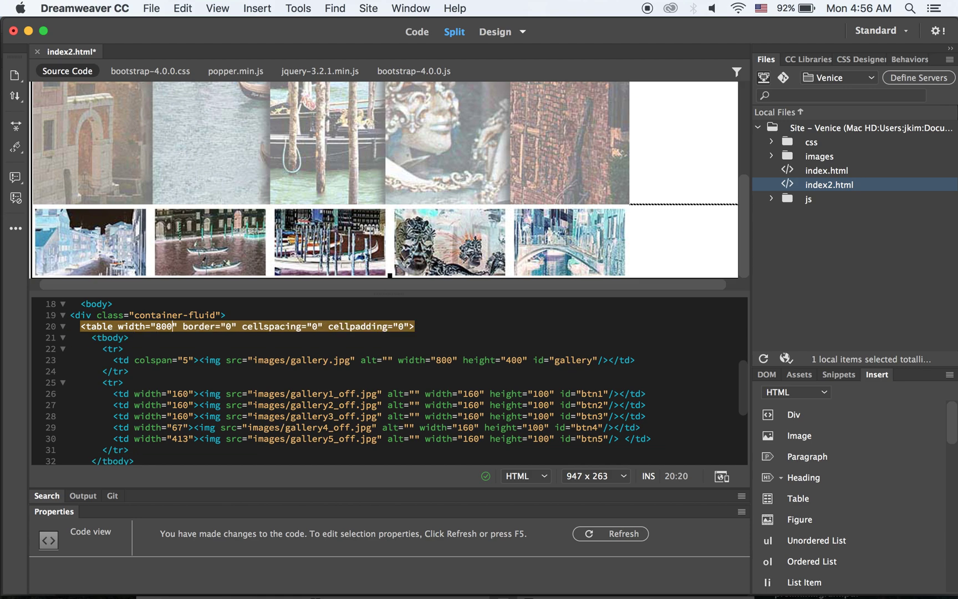
Narrow the gallery table visually to 799 pixels so its outer border meets the edge of the main image
{"action": "left_click", "coordinate": [495, 31]}
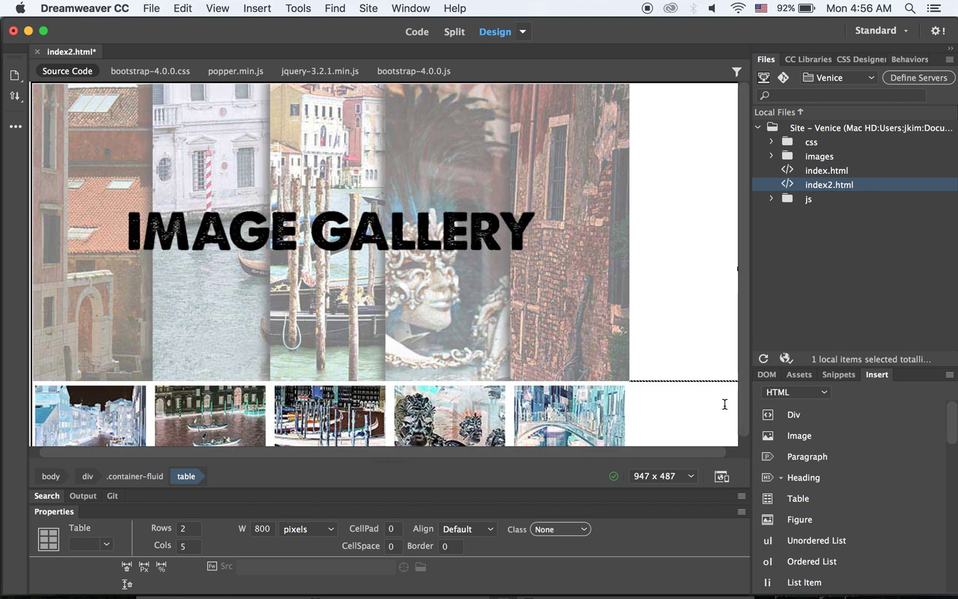
{"action": "scroll", "coordinate": [592, 385], "scroll_direction": "right", "scroll_amount": 2}
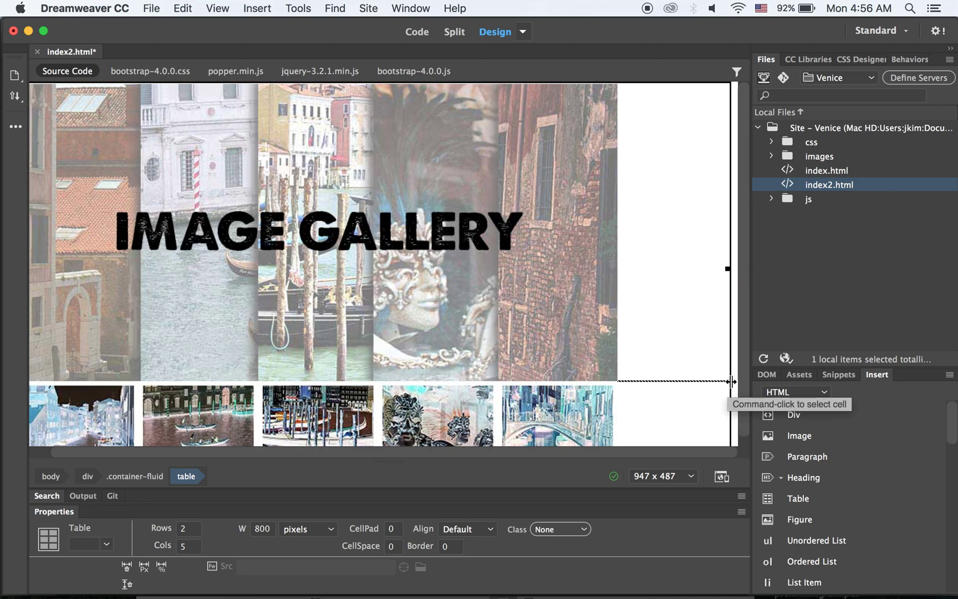
{"action": "left_click_drag", "start_coordinate": [729, 395], "coordinate": [617, 387]}
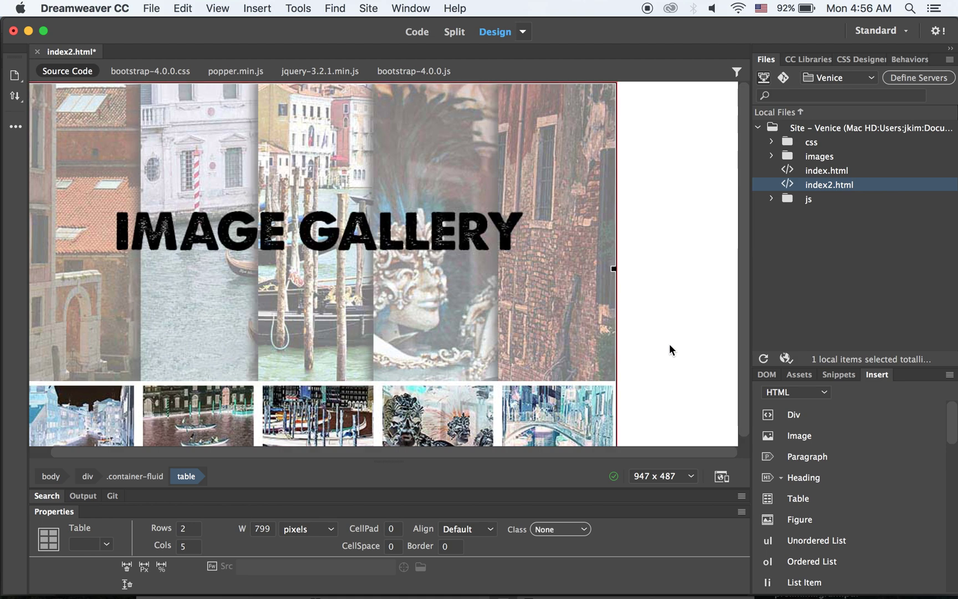
{"action": "scroll", "coordinate": [653, 336], "scroll_direction": "left", "scroll_amount": 3}
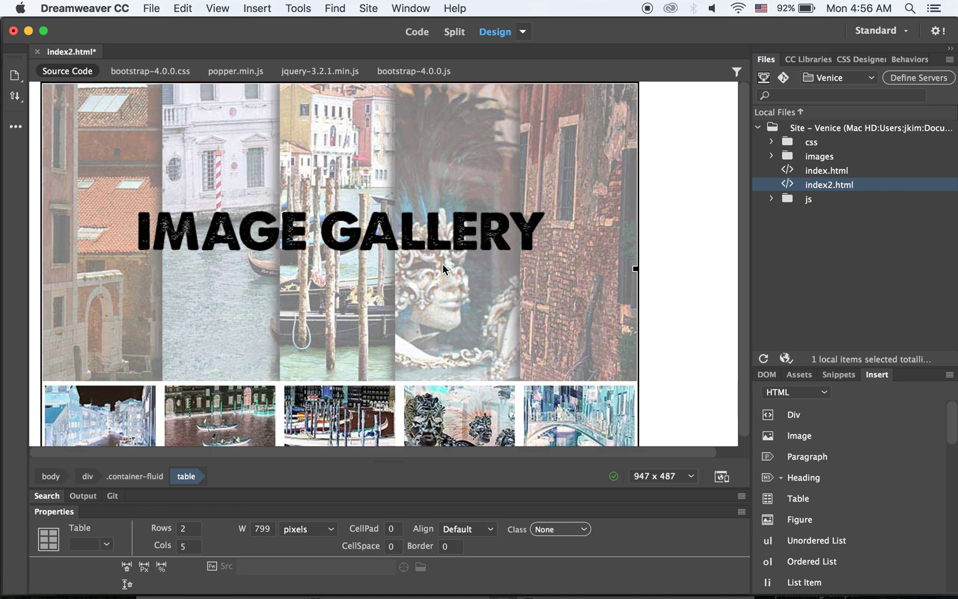
Wrap the gallery table in opening and closing <center> tags inside the container-fluid div
{"action": "left_click", "coordinate": [417, 32]}
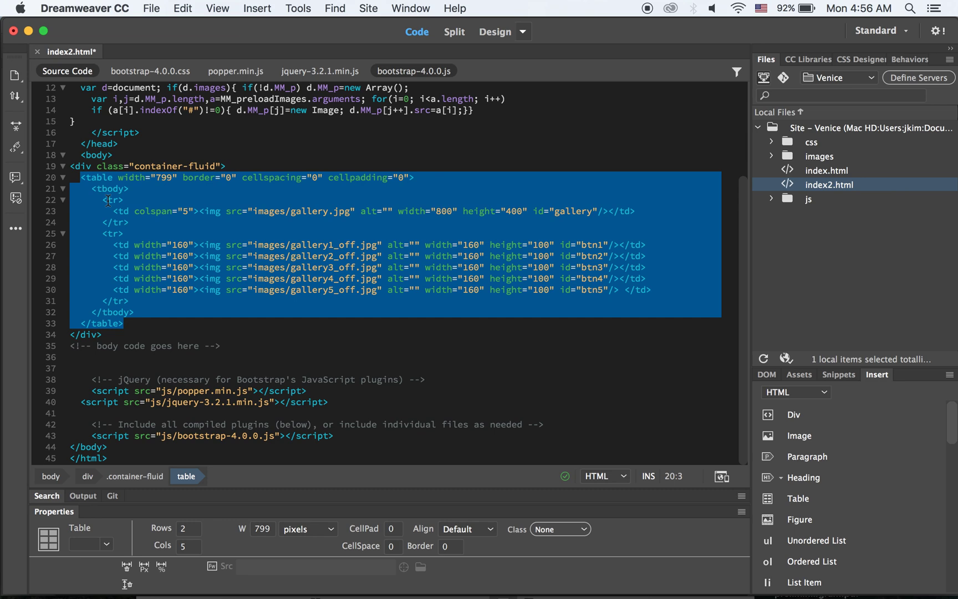
{"action": "left_click", "coordinate": [241, 166]}
{"action": "key", "text": "Return"}
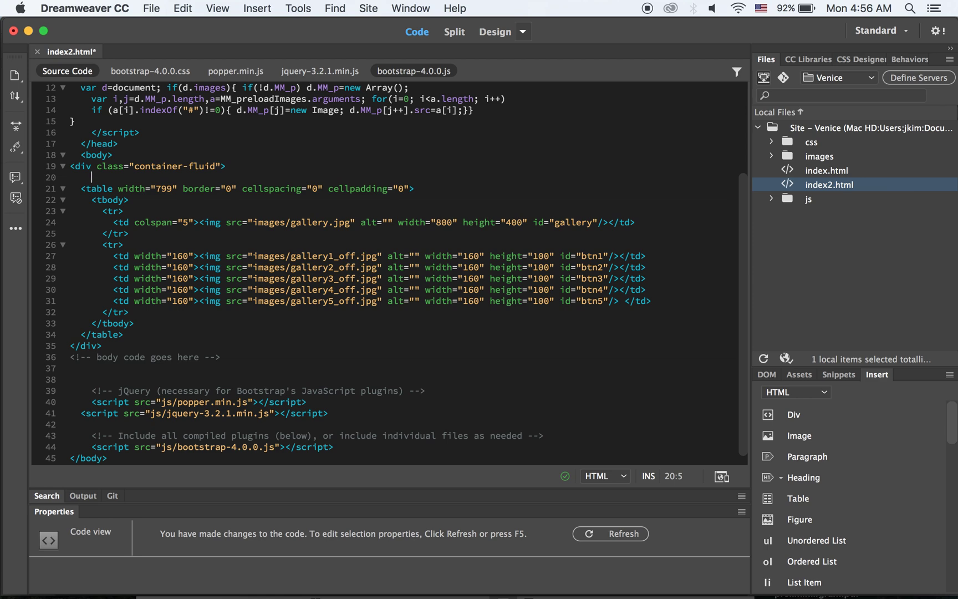
{"action": "type", "text": "<center"}
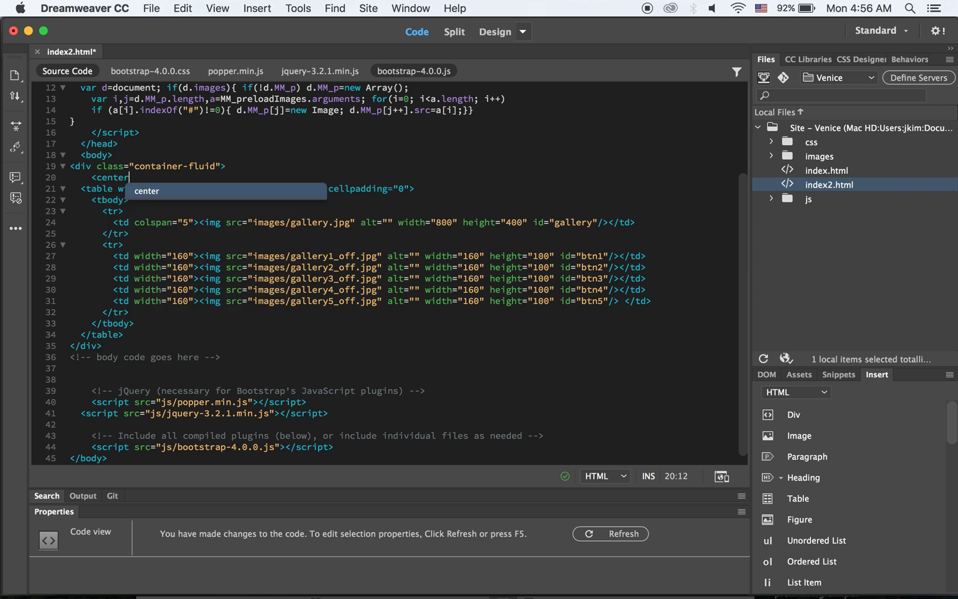
{"action": "type", "text": "></center>"}
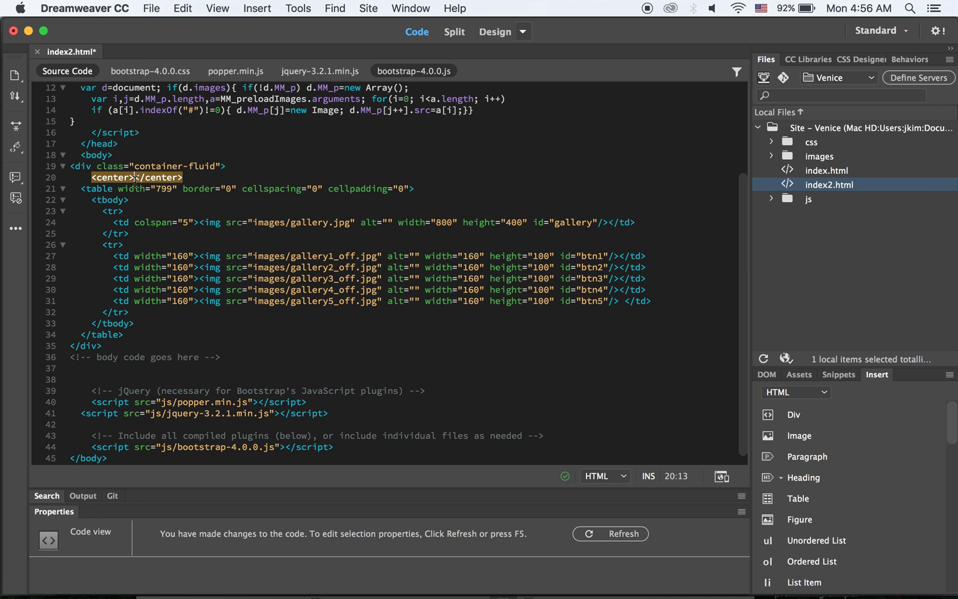
{"action": "left_click_drag", "start_coordinate": [135, 178], "coordinate": [184, 179]}
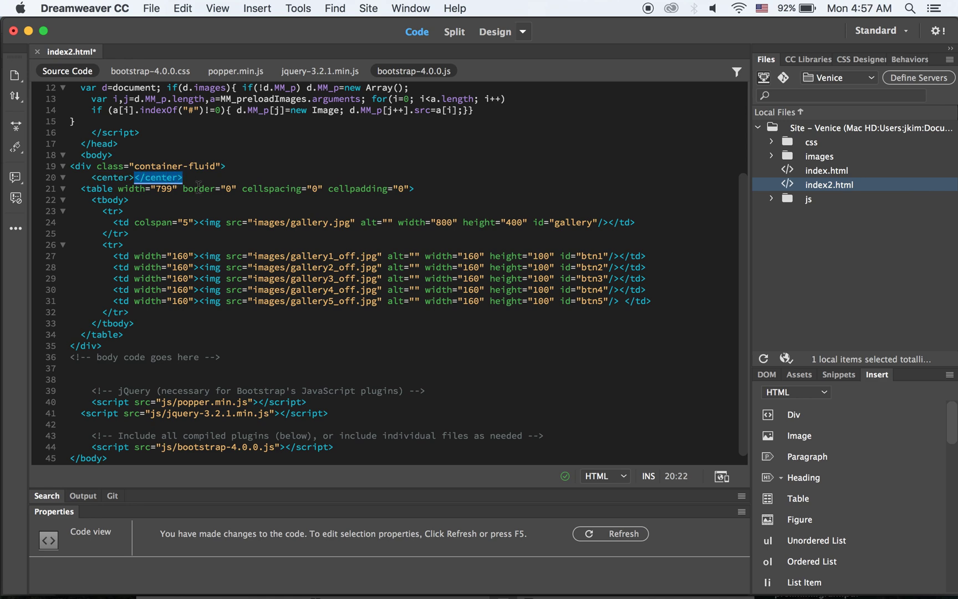
{"action": "key", "text": "super+x"}
{"action": "left_click", "coordinate": [133, 336]}
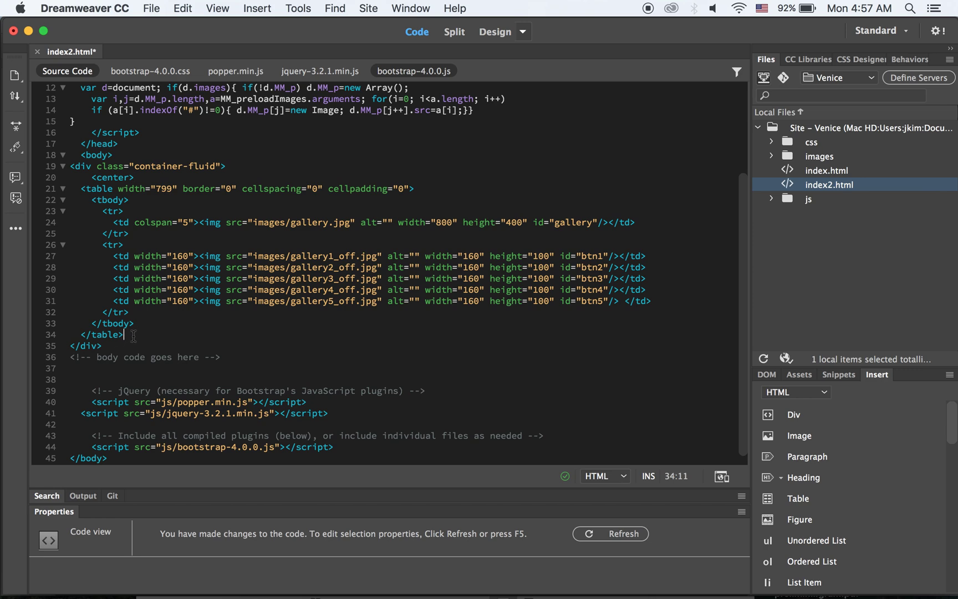
{"action": "key", "text": "Return"}
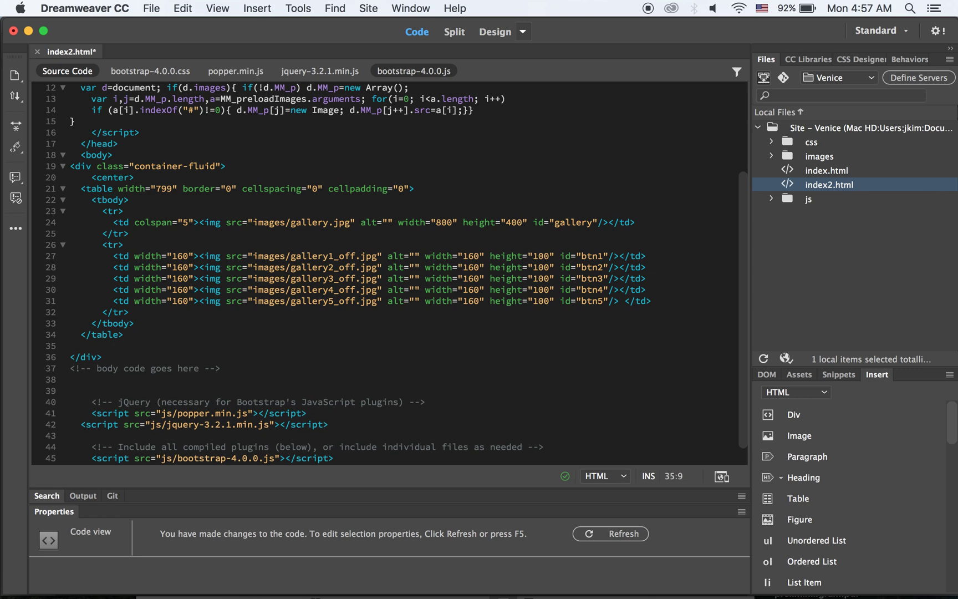
{"action": "key", "text": "BackSpace"}
{"action": "type", "text": "</center>"}
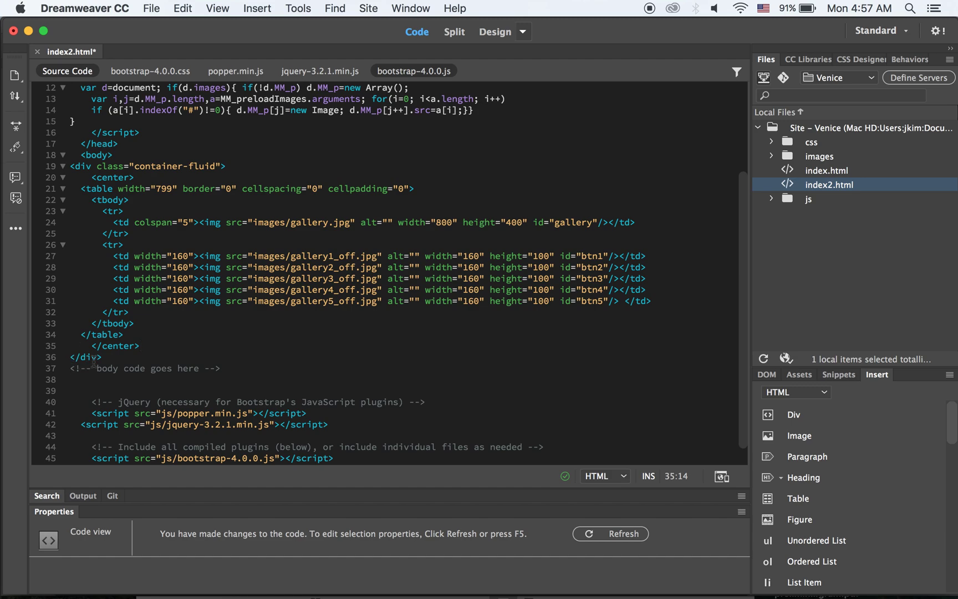
Examine the centred layout in Design view and check the IDs of the thumbnails and the main image
{"action": "left_click", "coordinate": [496, 32]}
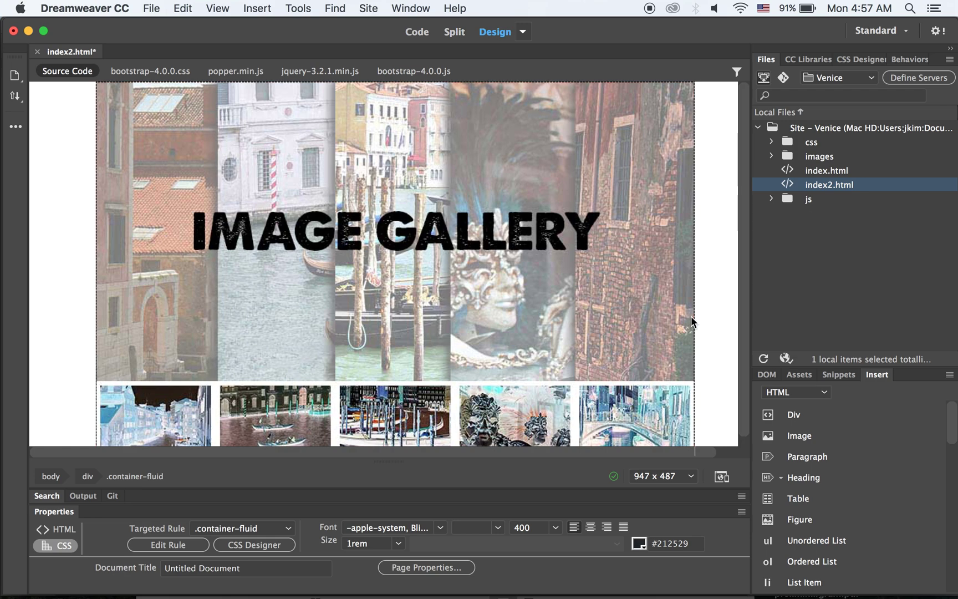
{"action": "left_click", "coordinate": [173, 415]}
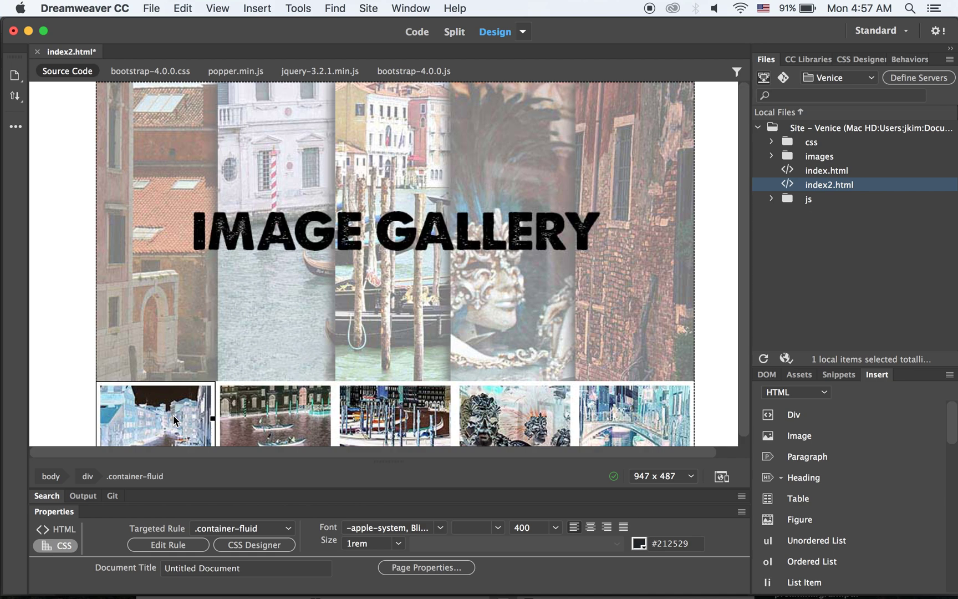
{"action": "left_click", "coordinate": [265, 410]}
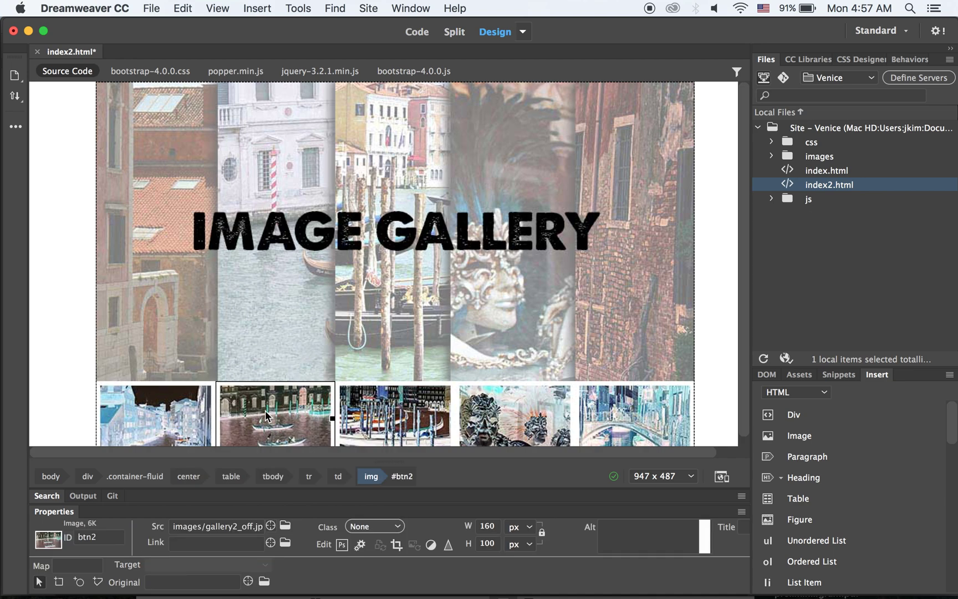
{"action": "left_click", "coordinate": [370, 410]}
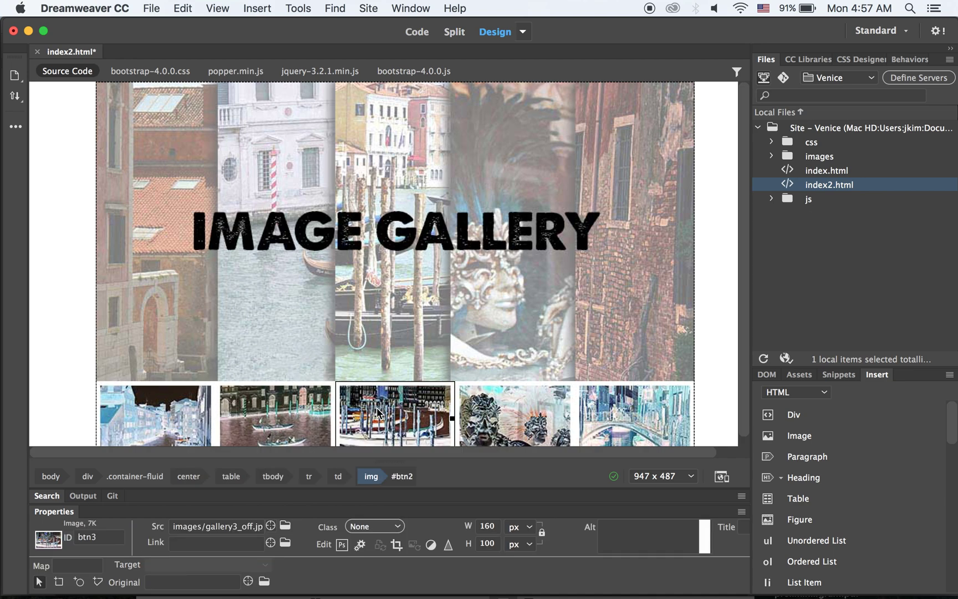
{"action": "left_click", "coordinate": [627, 414]}
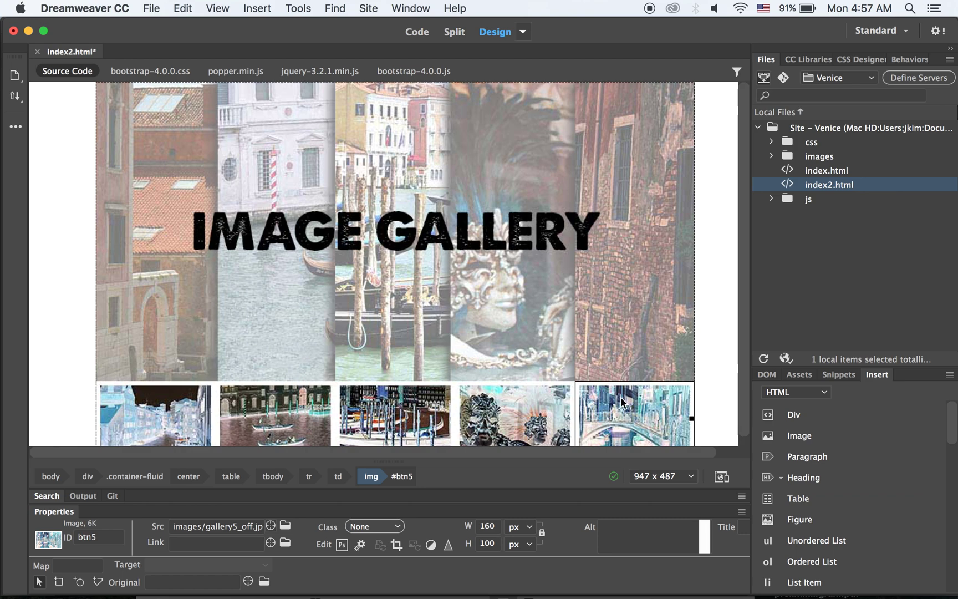
{"action": "left_click", "coordinate": [426, 244]}
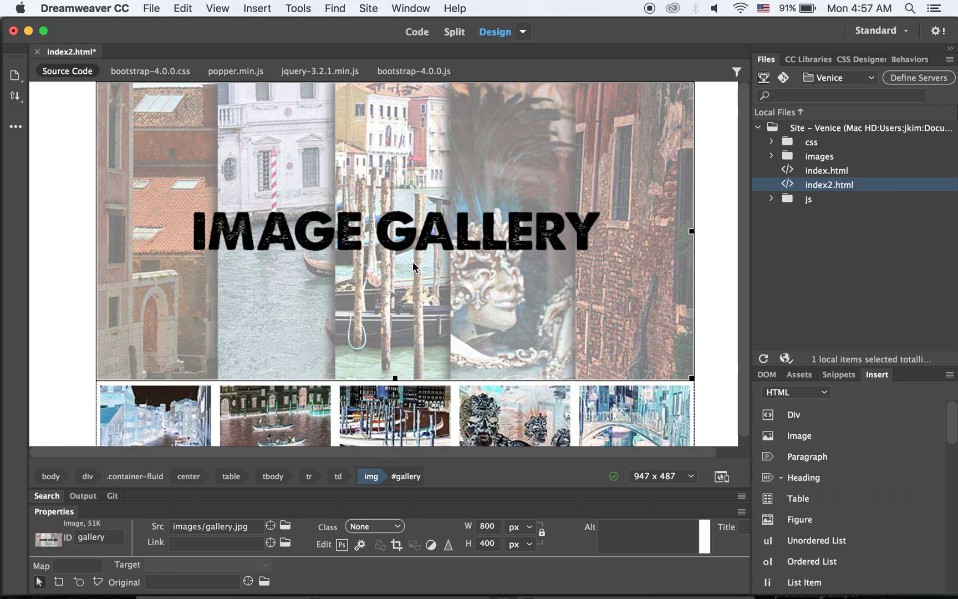
Select the first thumbnail, btn1, below the main image and display its behaviors
{"action": "left_click", "coordinate": [157, 423]}
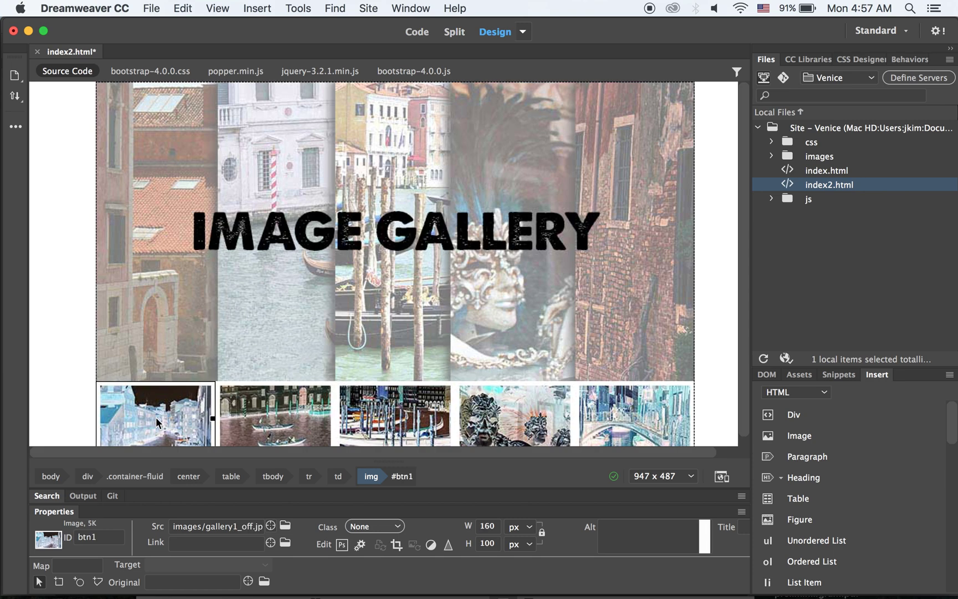
{"action": "left_click", "coordinate": [413, 8]}
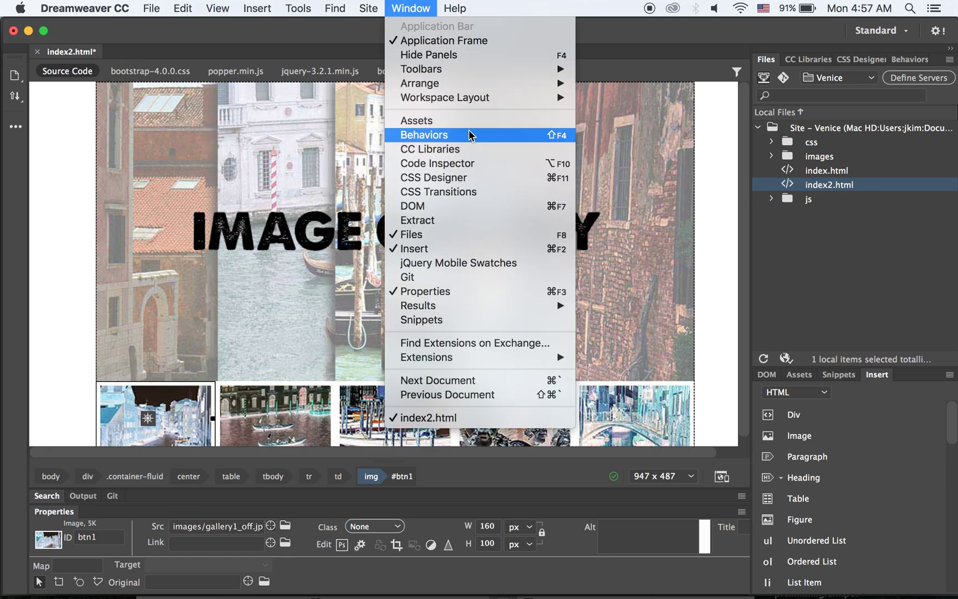
{"action": "left_click", "coordinate": [412, 7]}
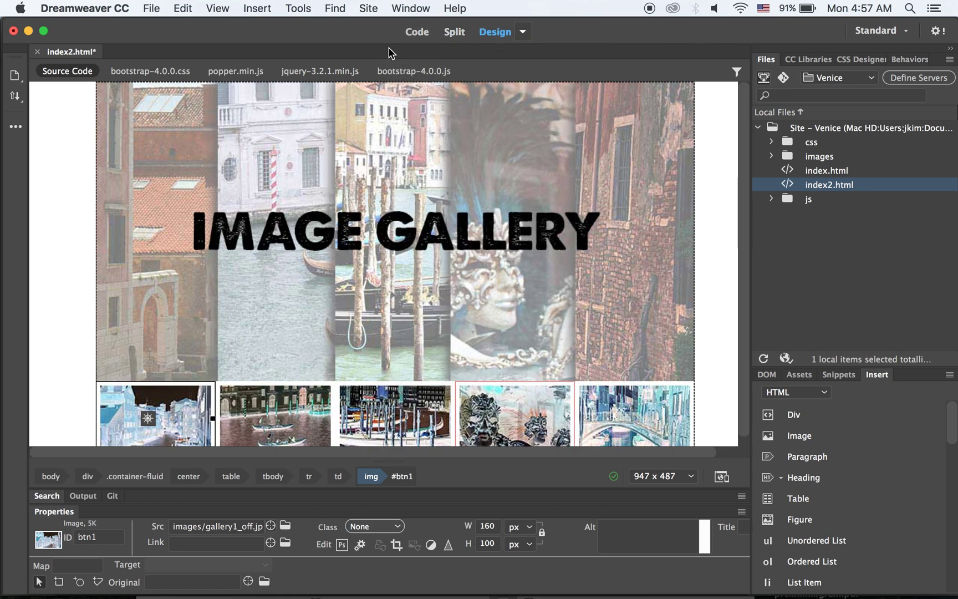
{"action": "left_click", "coordinate": [408, 5]}
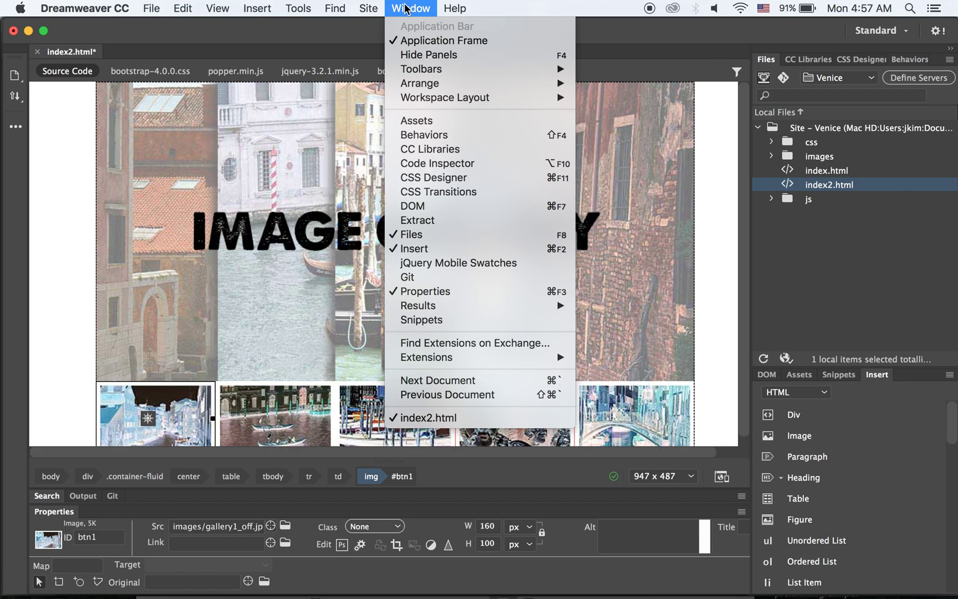
{"action": "left_click", "coordinate": [460, 136]}
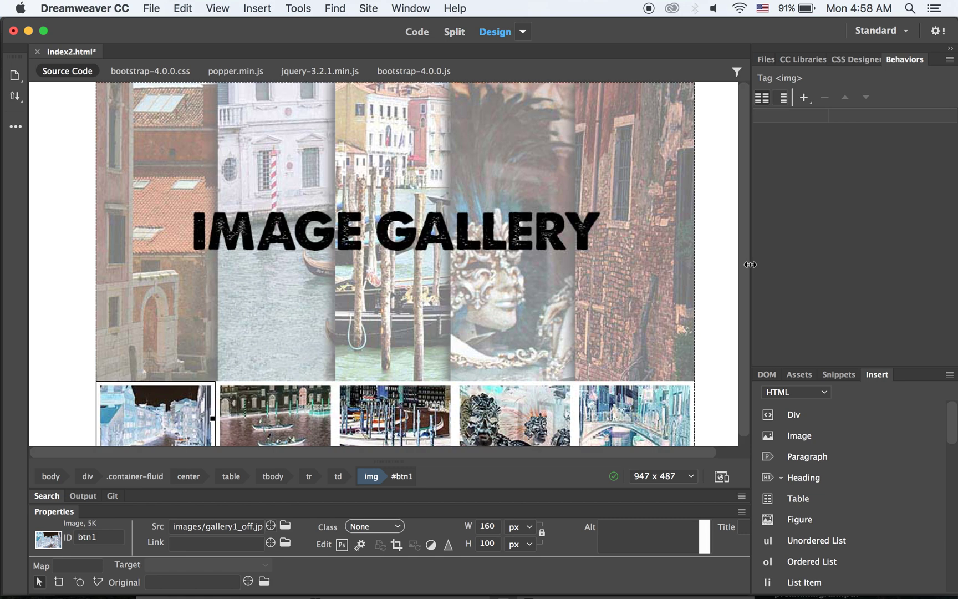
Add a Swap Image behavior to the first thumbnail that sets image btn1's source to images/gallery1_on.jpg
{"action": "left_click", "coordinate": [804, 98]}
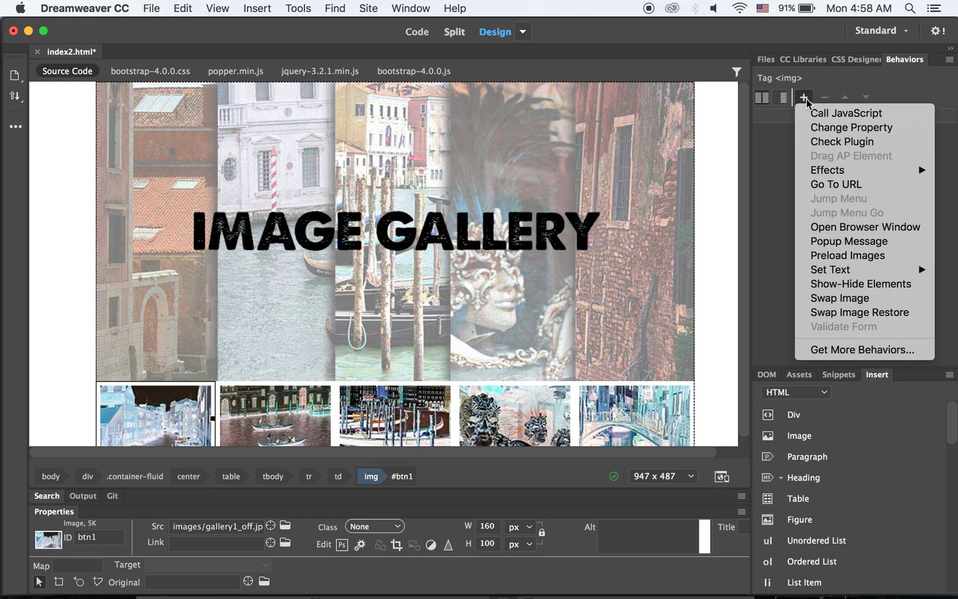
{"action": "left_click", "coordinate": [886, 300]}
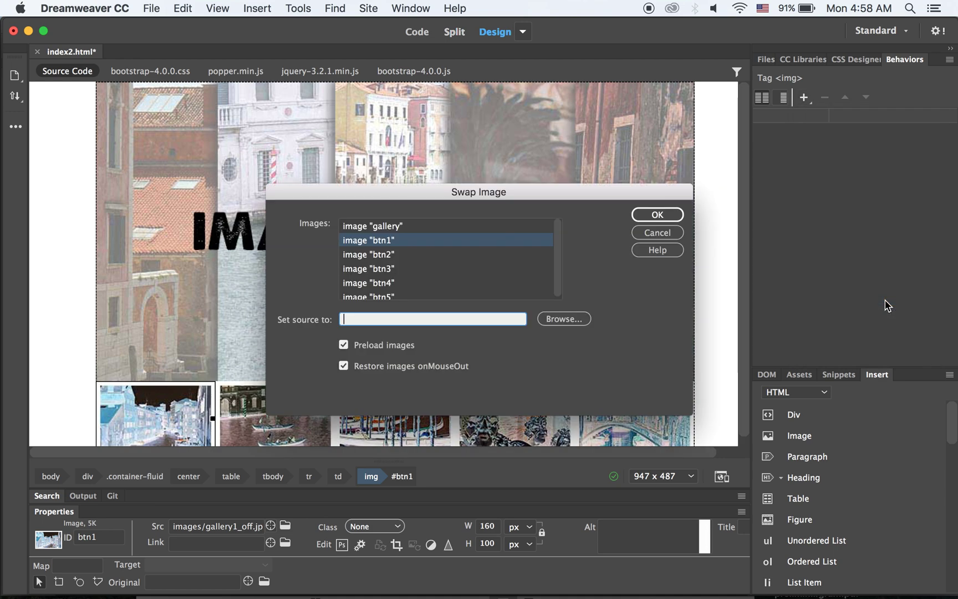
{"action": "left_click_drag", "start_coordinate": [417, 193], "coordinate": [529, 144]}
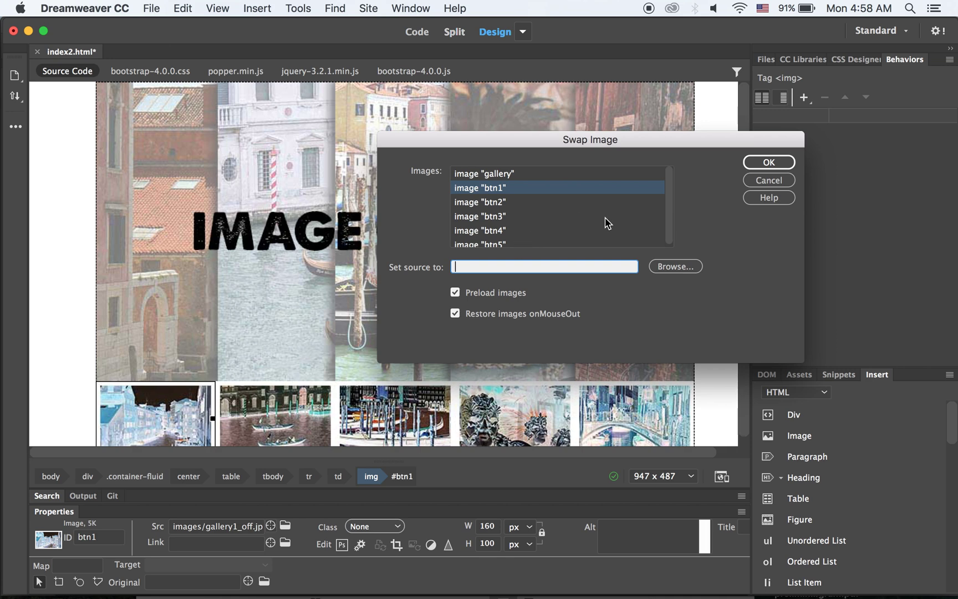
{"action": "left_click", "coordinate": [472, 190]}
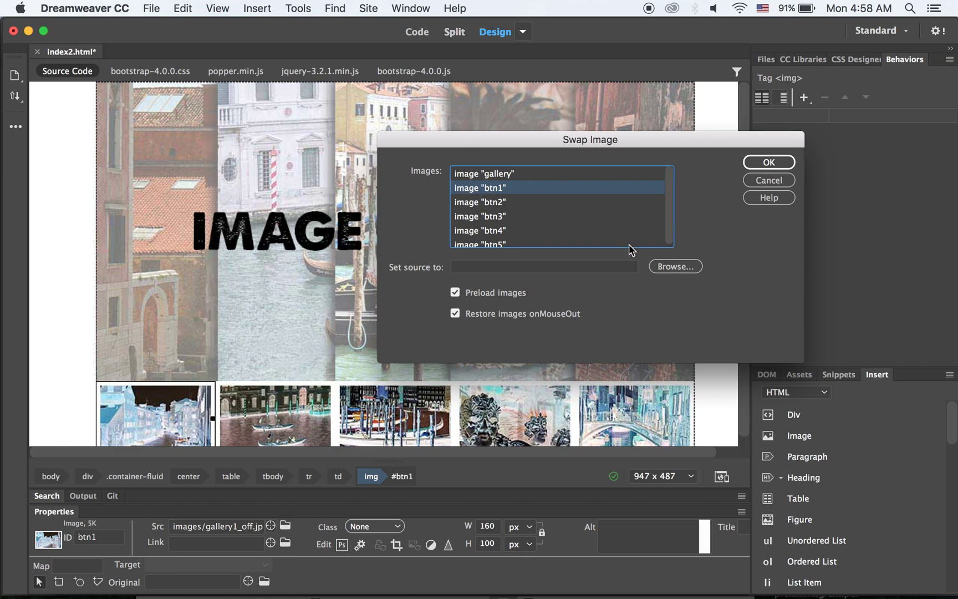
{"action": "left_click", "coordinate": [668, 265]}
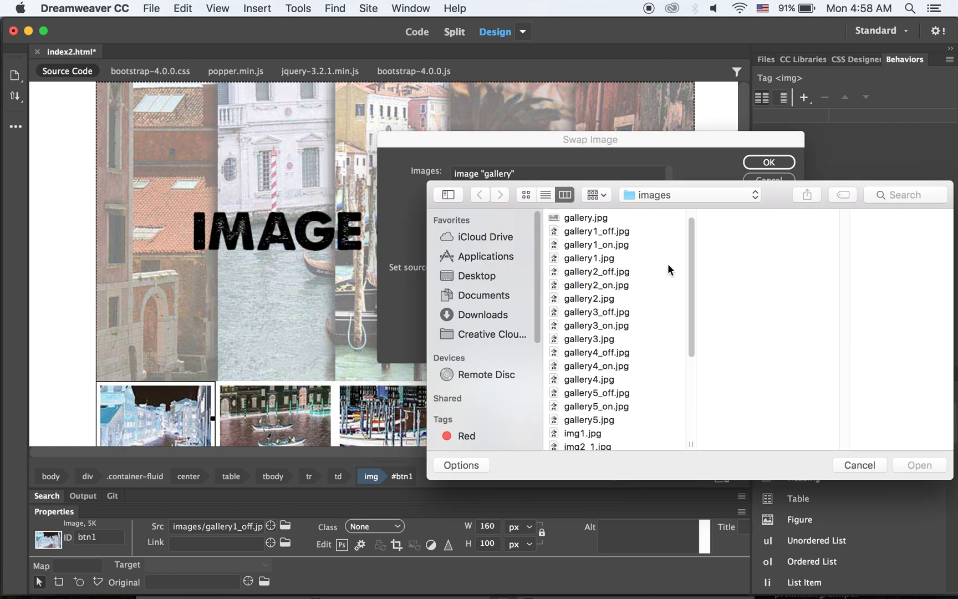
{"action": "left_click", "coordinate": [586, 244]}
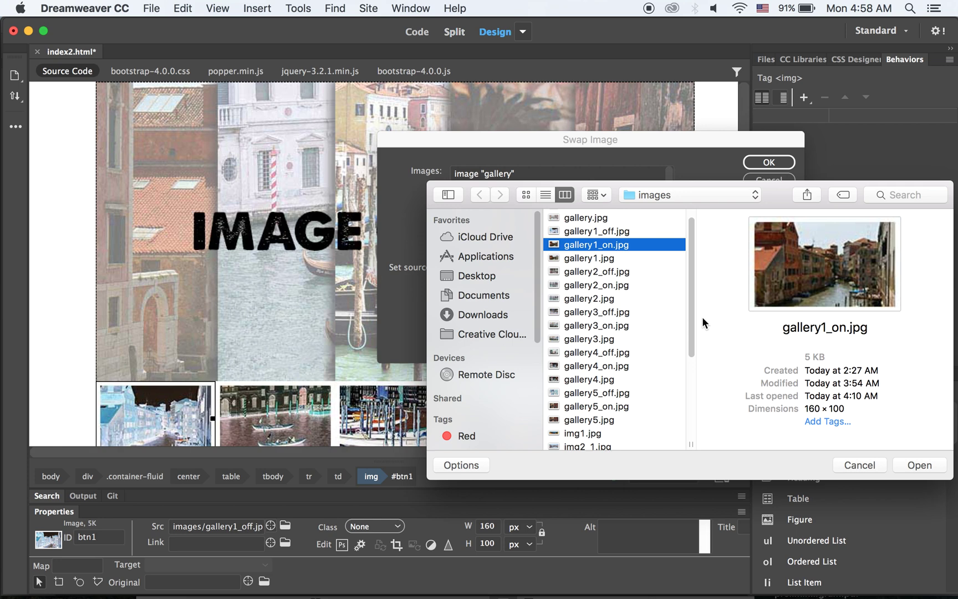
{"action": "left_click", "coordinate": [919, 465]}
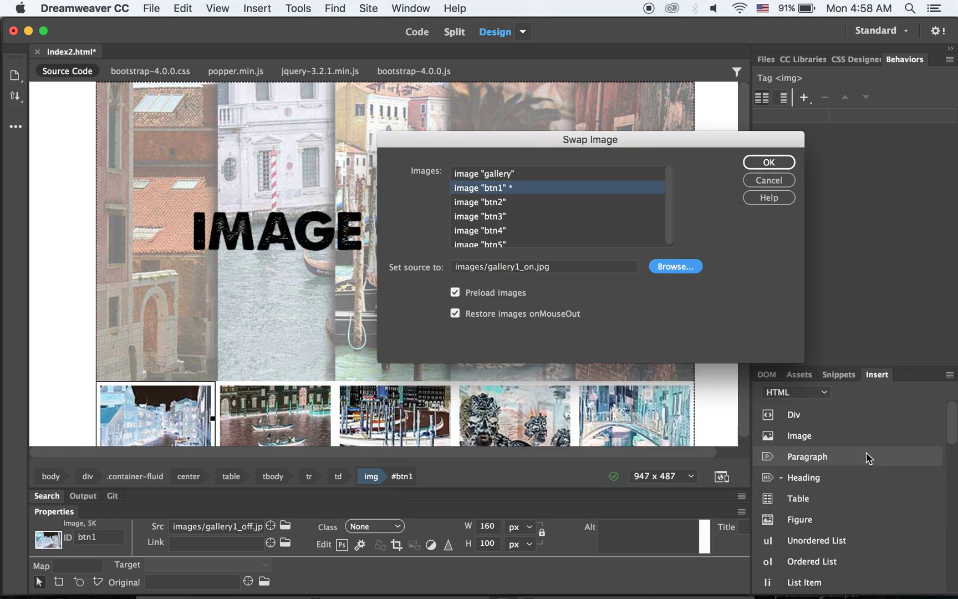
Make the same Swap Image behavior also change the main image "gallery" to images/gallery1.jpg, and apply it
{"action": "left_click", "coordinate": [496, 173]}
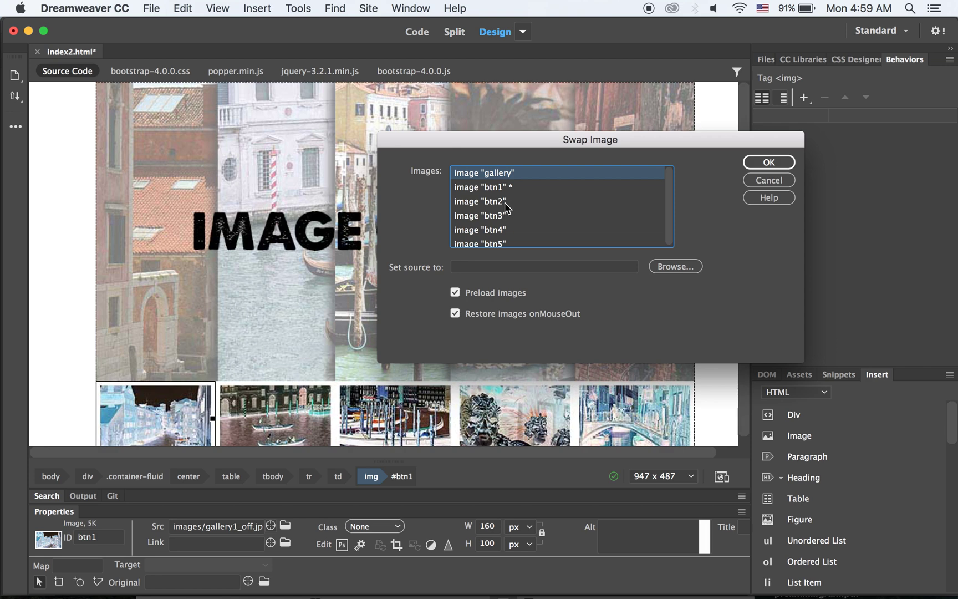
{"action": "left_click", "coordinate": [675, 267]}
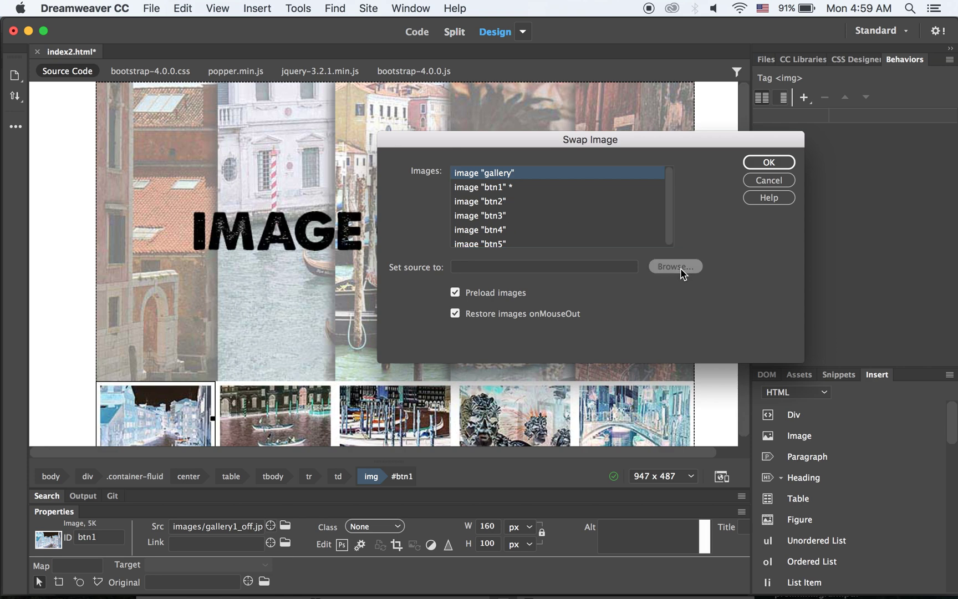
{"action": "left_click", "coordinate": [583, 259]}
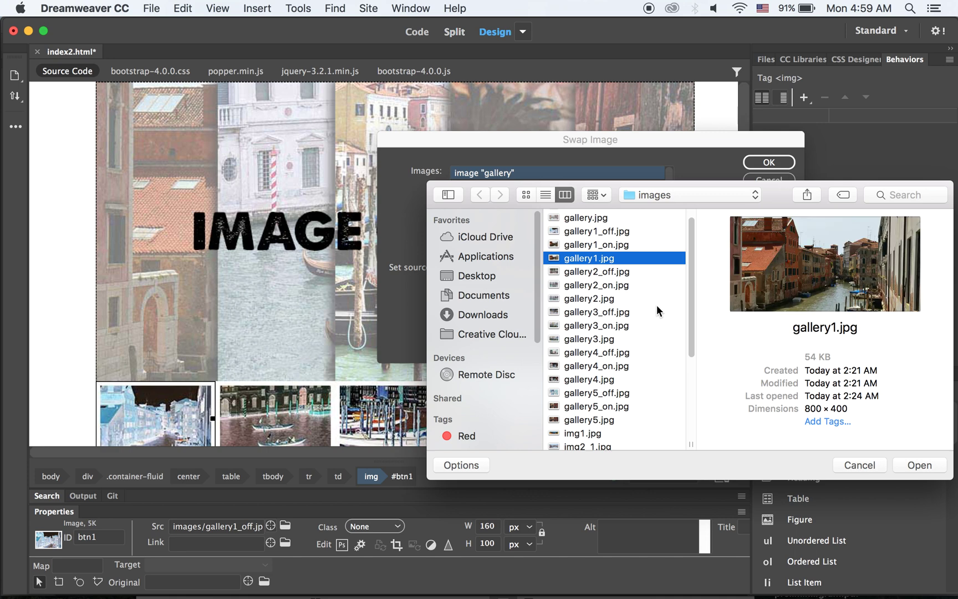
{"action": "left_click", "coordinate": [920, 465]}
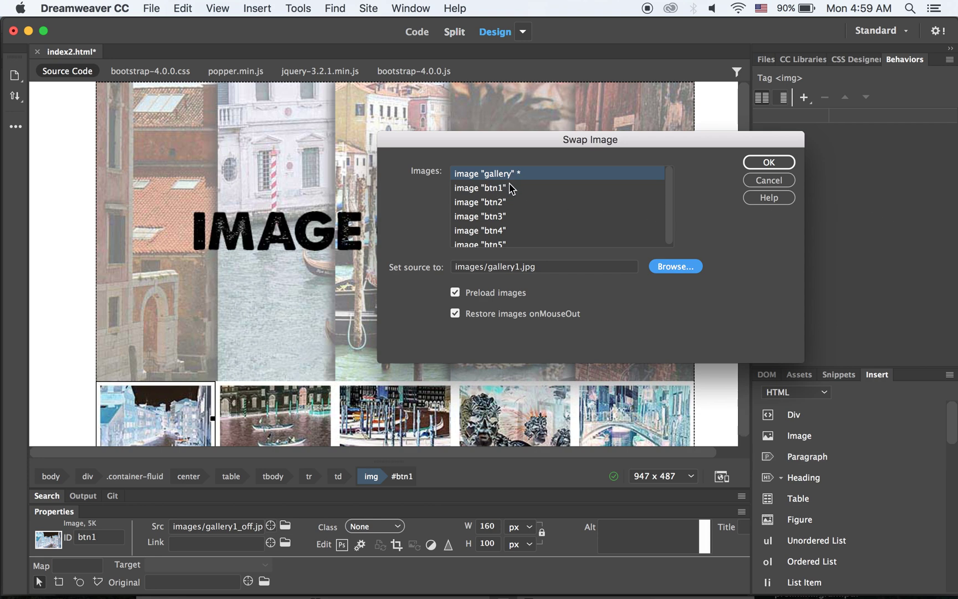
{"action": "left_click", "coordinate": [777, 162]}
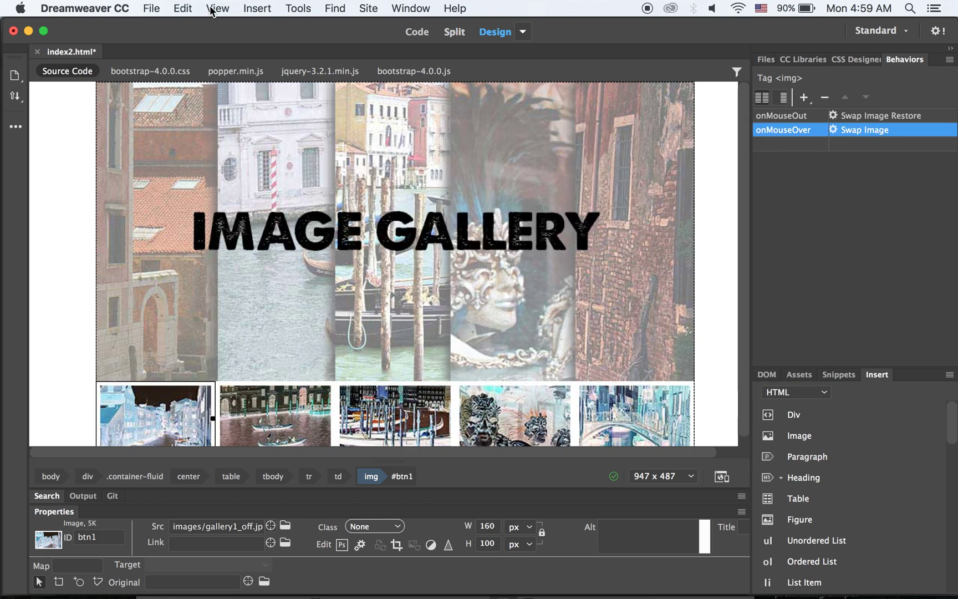
Save the page and preview it in Google Chrome to test the first thumbnail's rollover, returning to Dreamweaver
{"action": "left_click", "coordinate": [151, 9]}
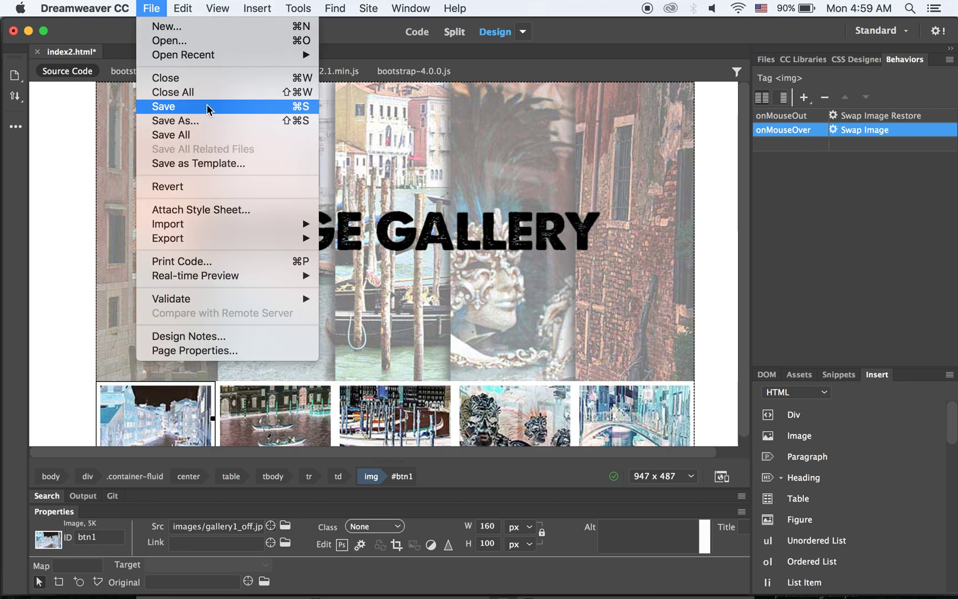
{"action": "left_click", "coordinate": [207, 106]}
{"action": "left_click", "coordinate": [721, 477]}
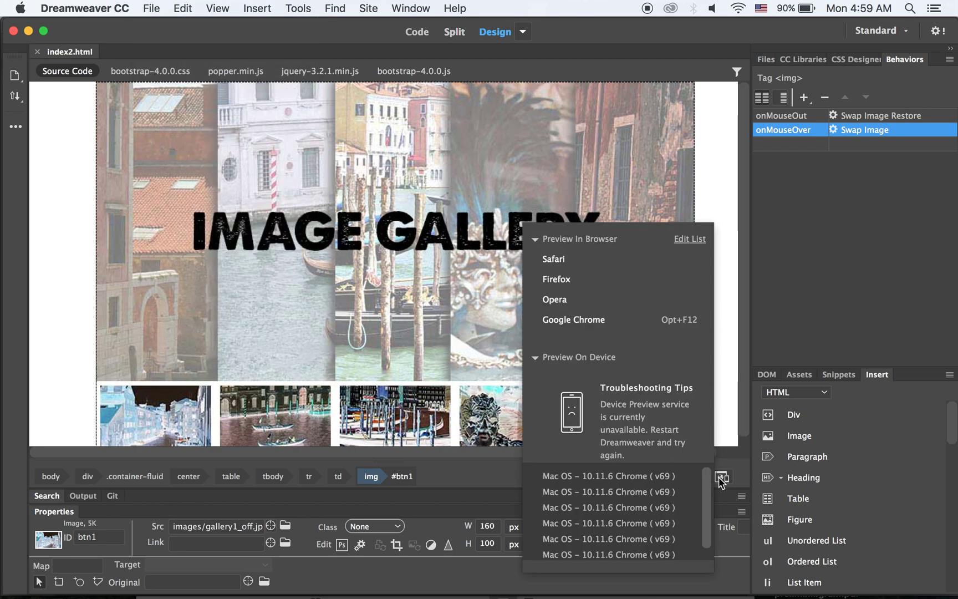
{"action": "left_click", "coordinate": [597, 321]}
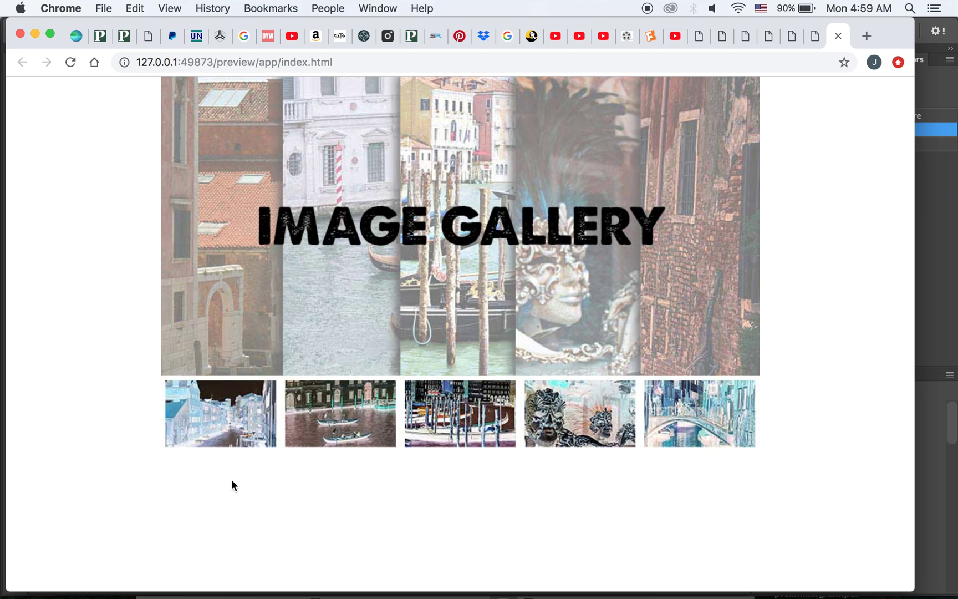
{"action": "left_click", "coordinate": [229, 430]}
{"action": "left_click", "coordinate": [931, 287]}
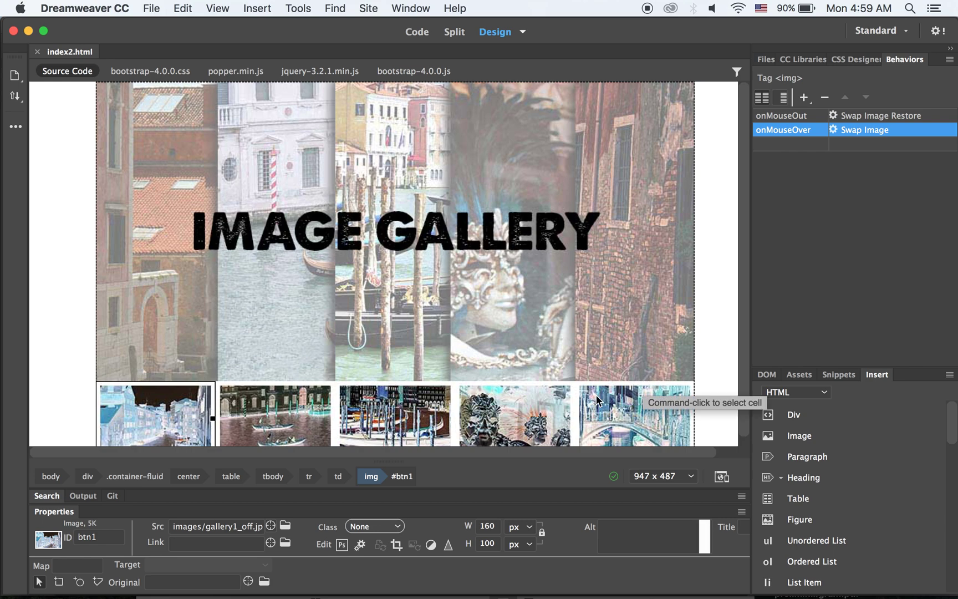
Add a Swap Image behavior to the second thumbnail that sets image btn2's source to images/gallery2_on.jpg
{"action": "left_click", "coordinate": [274, 418]}
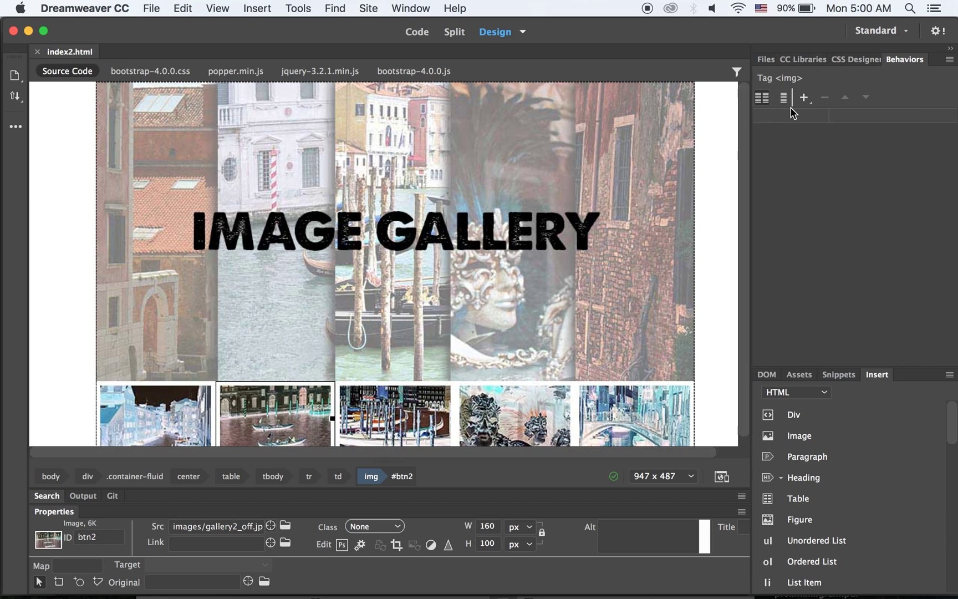
{"action": "left_click", "coordinate": [805, 98]}
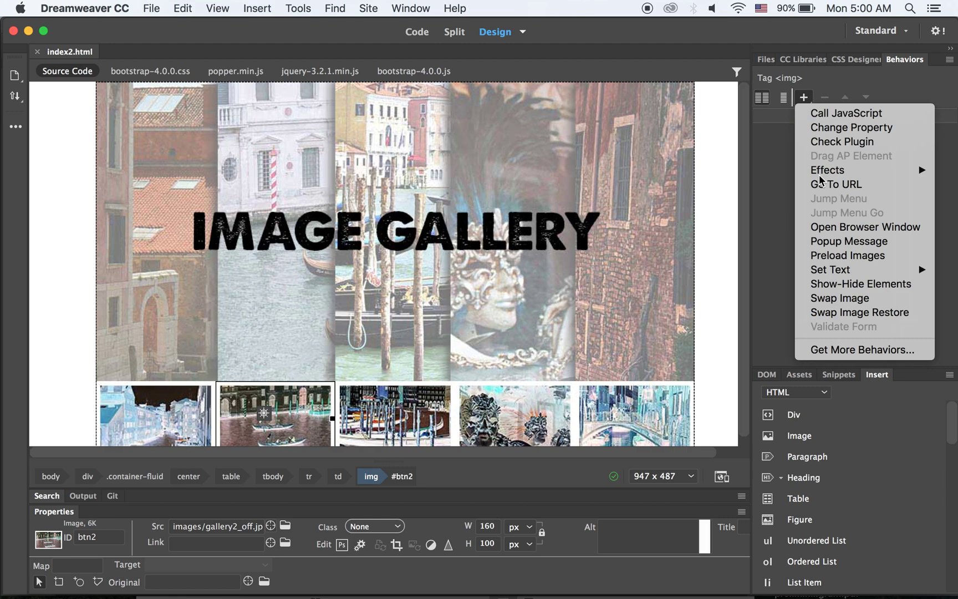
{"action": "left_click", "coordinate": [858, 299]}
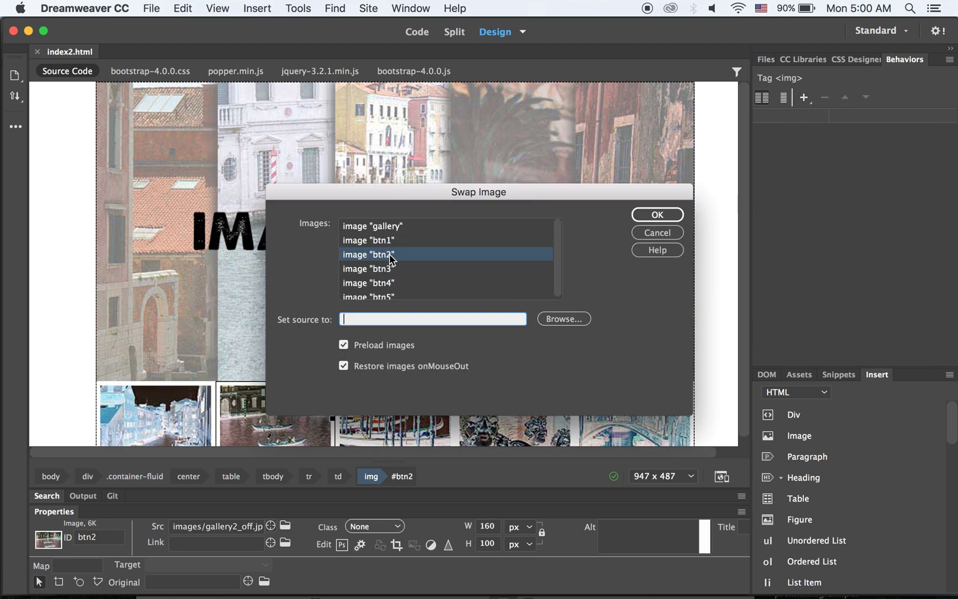
{"action": "left_click", "coordinate": [577, 319]}
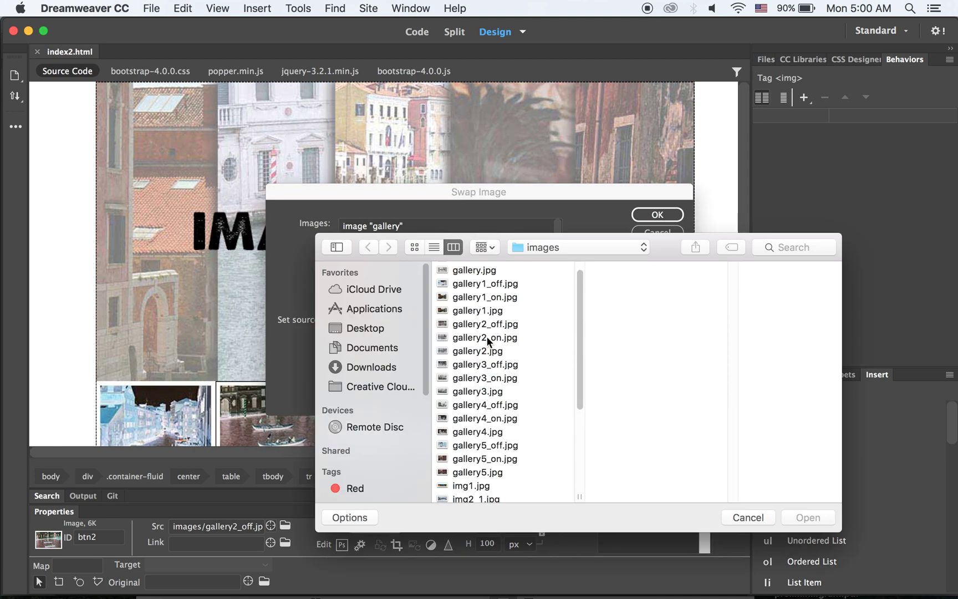
{"action": "left_click", "coordinate": [486, 336]}
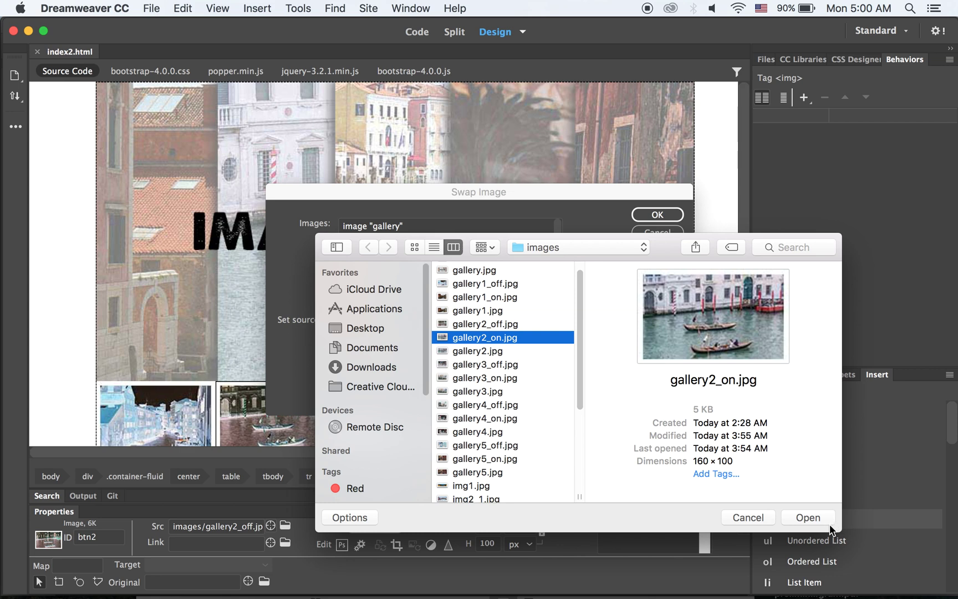
{"action": "left_click", "coordinate": [809, 518]}
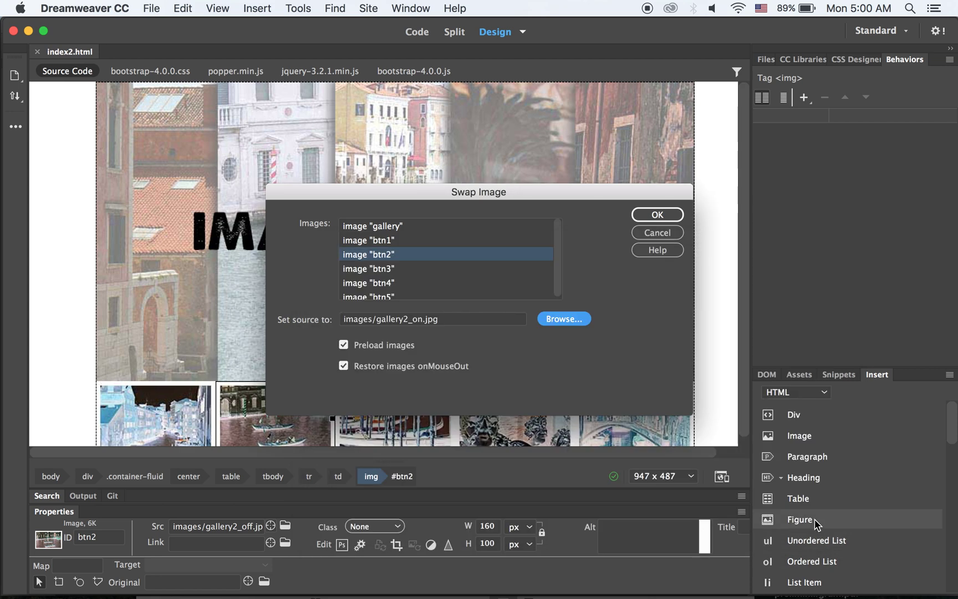
Have the second thumbnail's Swap Image behavior also change the main image "gallery" to images/gallery2.jpg, and apply it
{"action": "left_click", "coordinate": [402, 226]}
{"action": "left_click", "coordinate": [566, 320]}
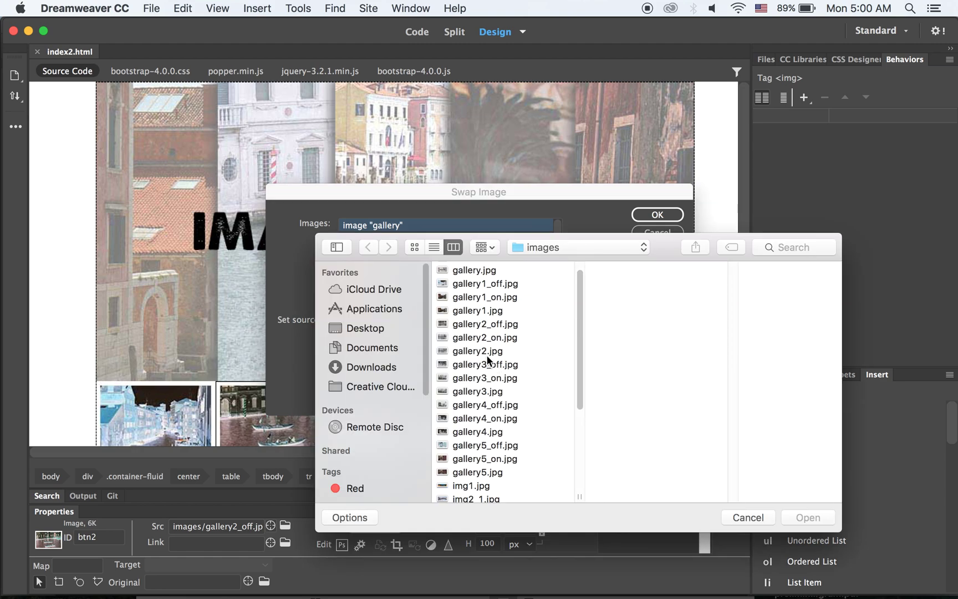
{"action": "left_click", "coordinate": [489, 353]}
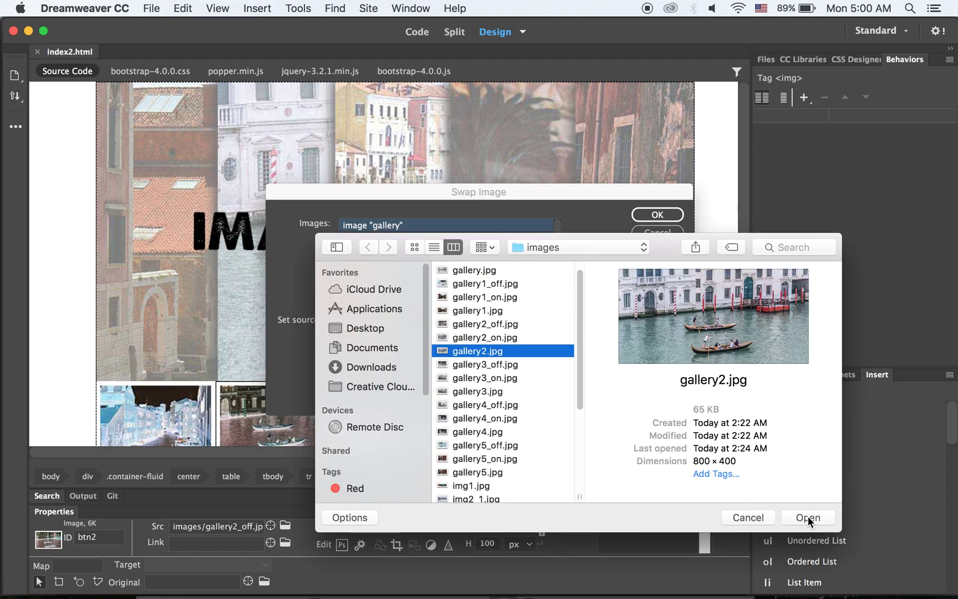
{"action": "left_click", "coordinate": [809, 517]}
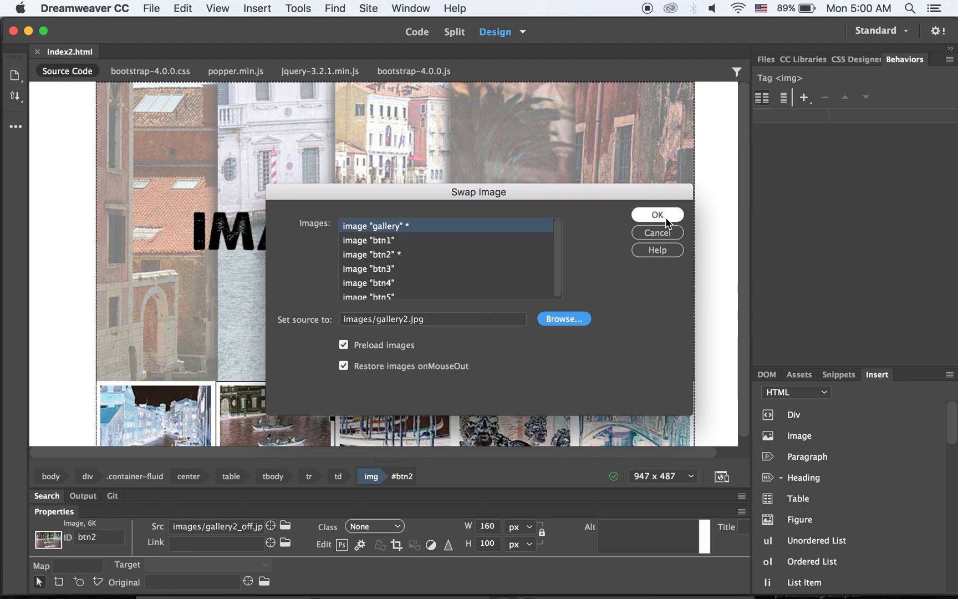
{"action": "left_click", "coordinate": [666, 217]}
Add a Swap Image behavior to the third thumbnail that sets image btn3's source to images/gallery3_on.jpg
{"action": "left_click", "coordinate": [417, 404]}
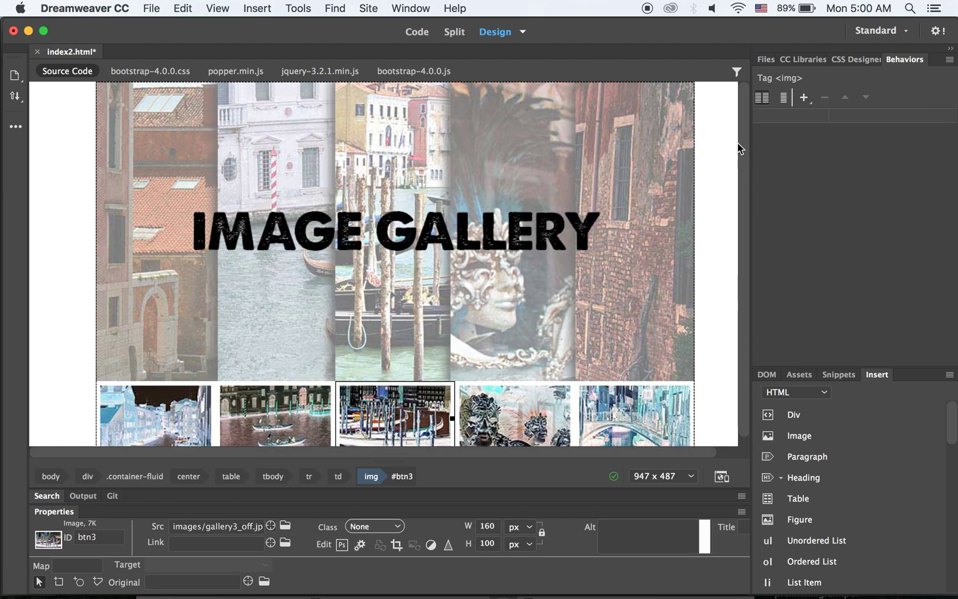
{"action": "left_click", "coordinate": [804, 99]}
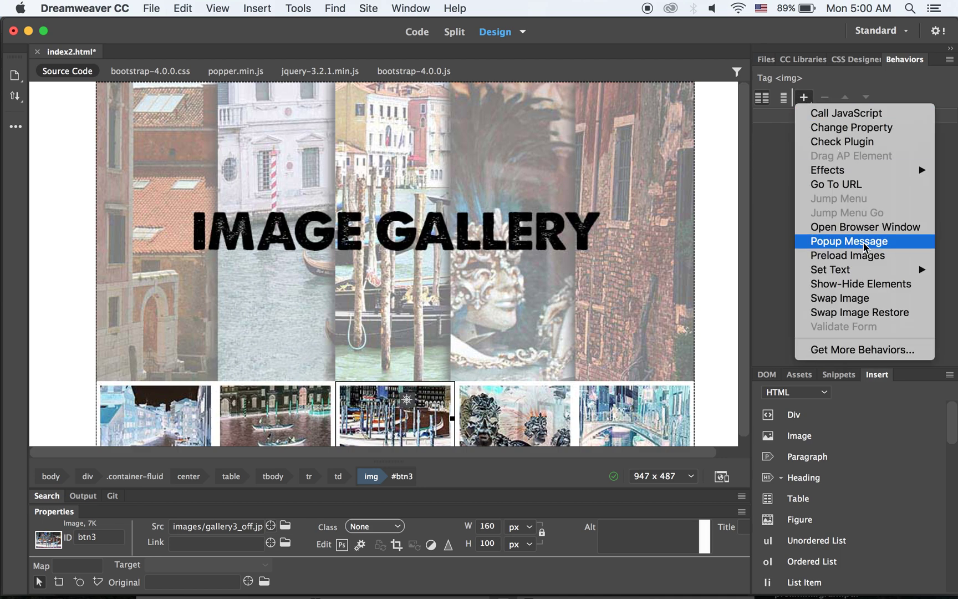
{"action": "left_click", "coordinate": [869, 299]}
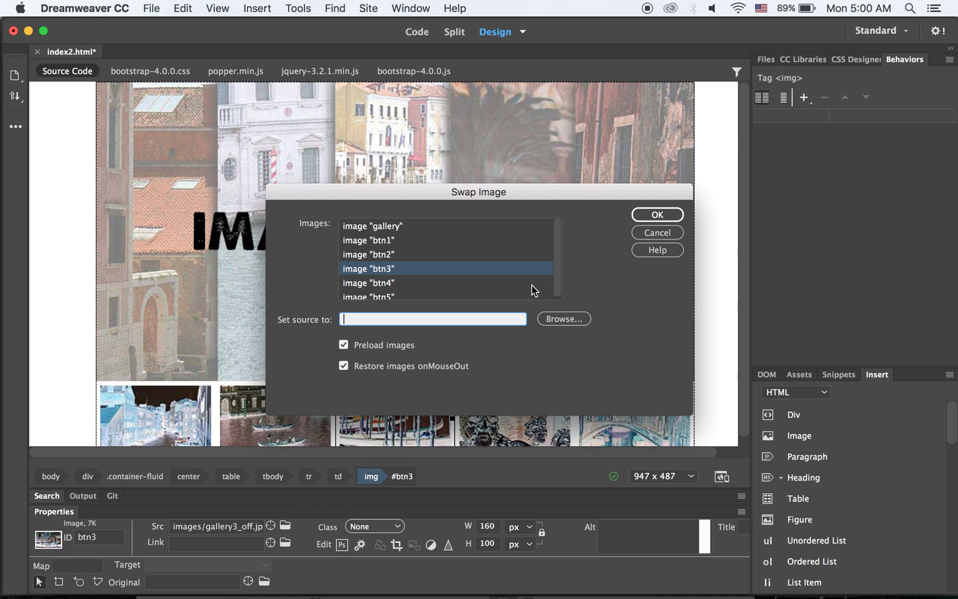
{"action": "left_click", "coordinate": [571, 319]}
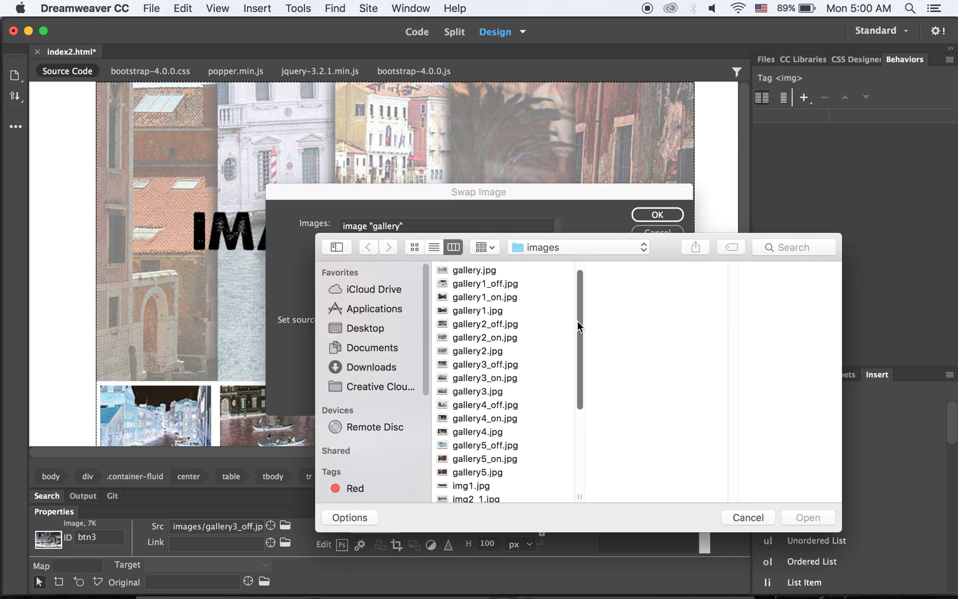
{"action": "left_click", "coordinate": [483, 379]}
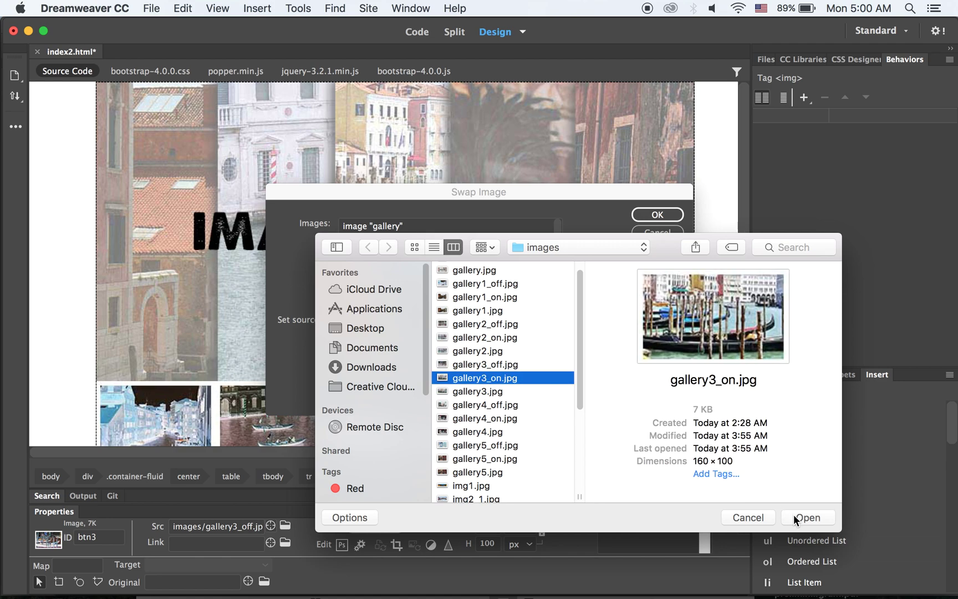
{"action": "left_click", "coordinate": [795, 517]}
Have the third thumbnail's Swap Image behavior also change the main image "gallery" to images/gallery3.jpg, and apply it
{"action": "left_click", "coordinate": [427, 226]}
{"action": "left_click", "coordinate": [564, 318]}
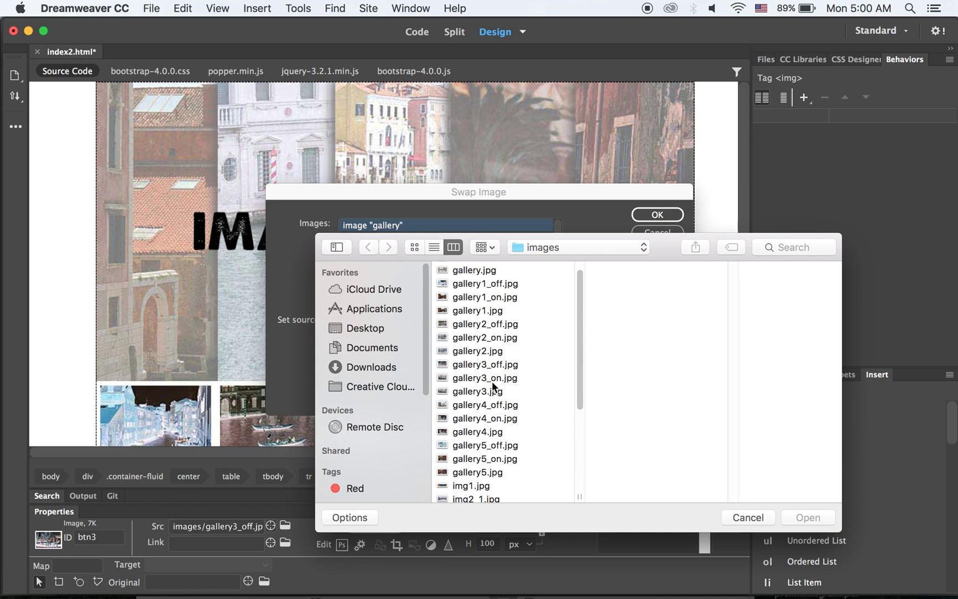
{"action": "left_click", "coordinate": [488, 390]}
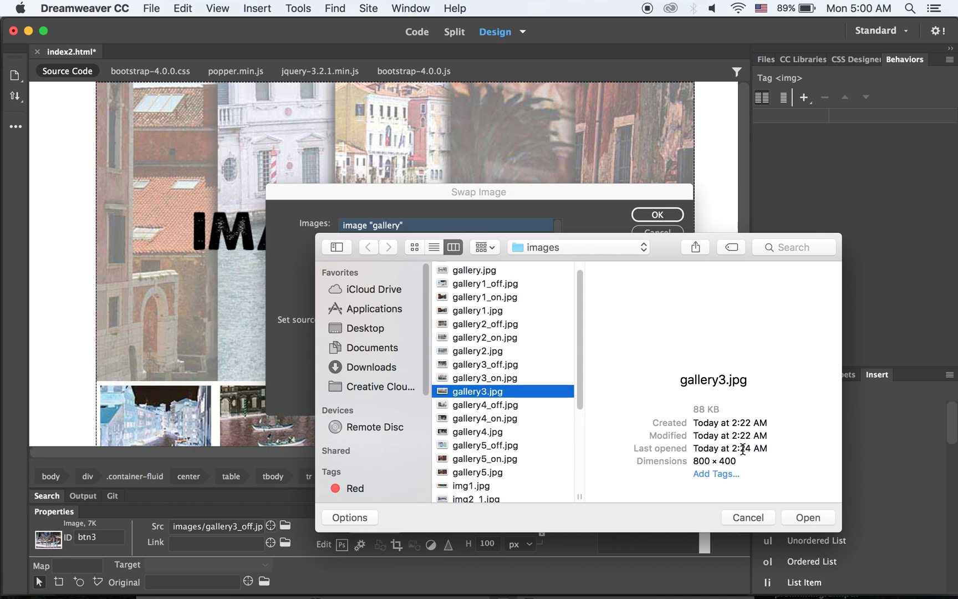
{"action": "left_click", "coordinate": [816, 516]}
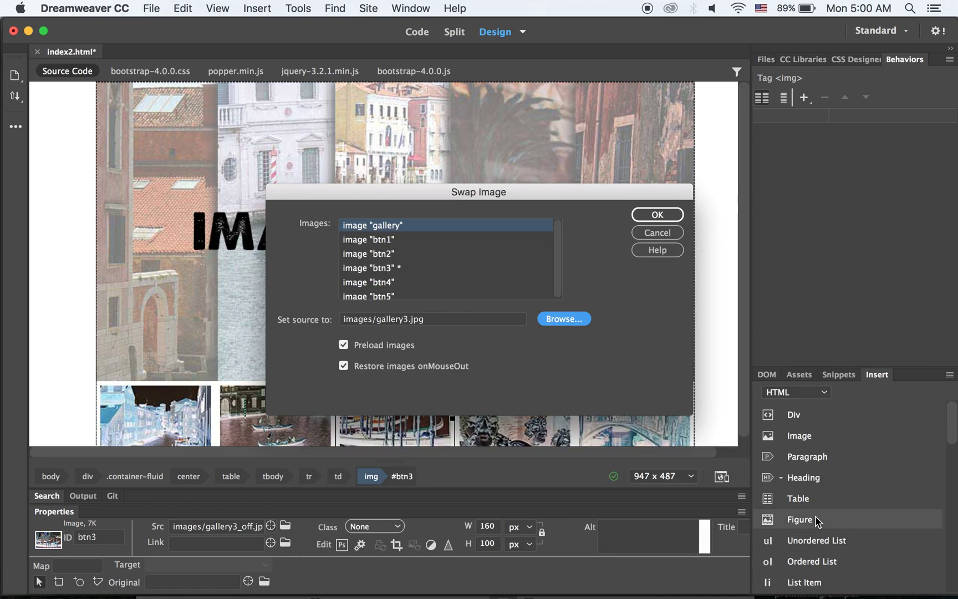
{"action": "left_click", "coordinate": [657, 215]}
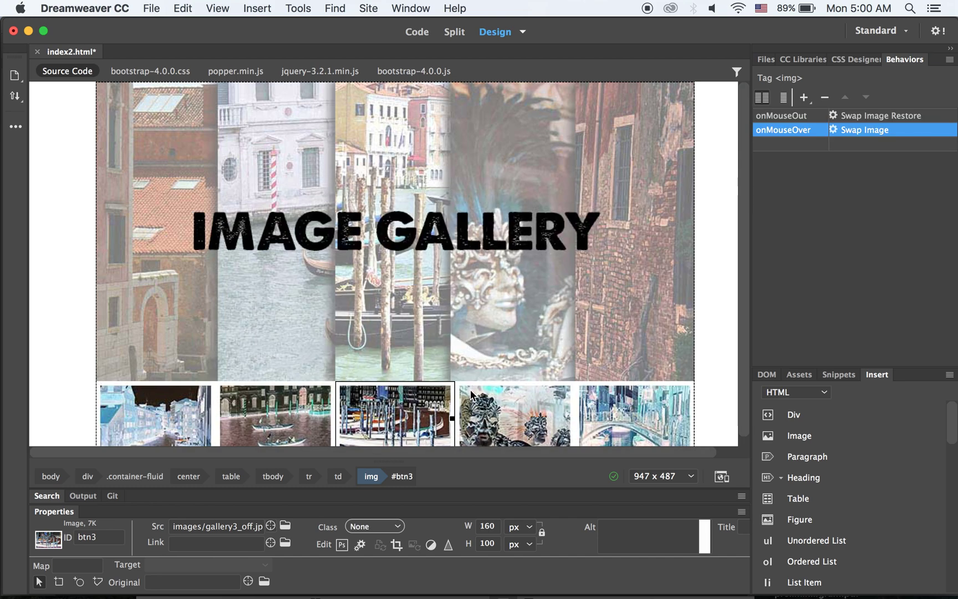
Add a Swap Image behavior to the fourth thumbnail that sets image btn4's source to images/gallery4_on.jpg
{"action": "left_click", "coordinate": [507, 415]}
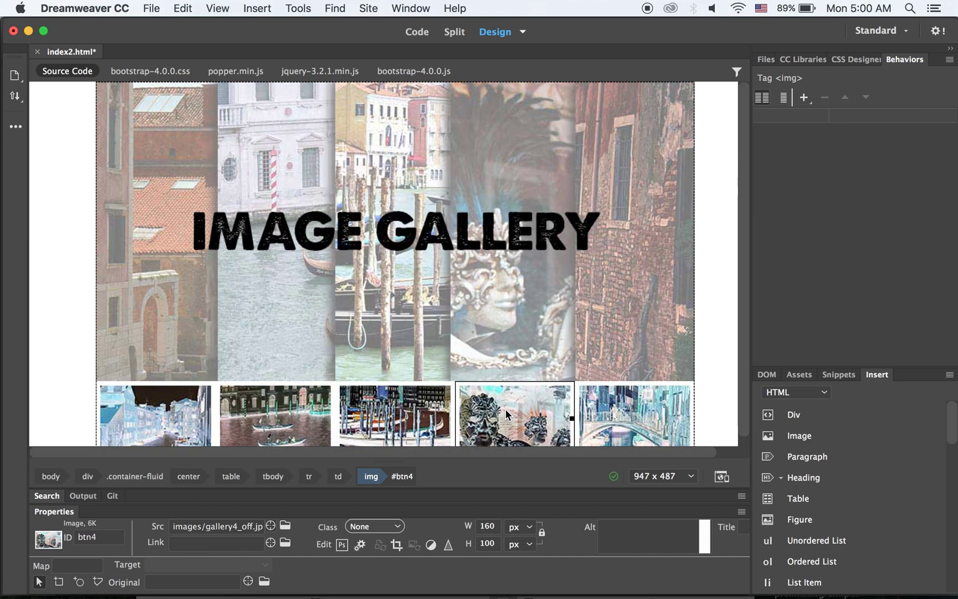
{"action": "left_click", "coordinate": [803, 97]}
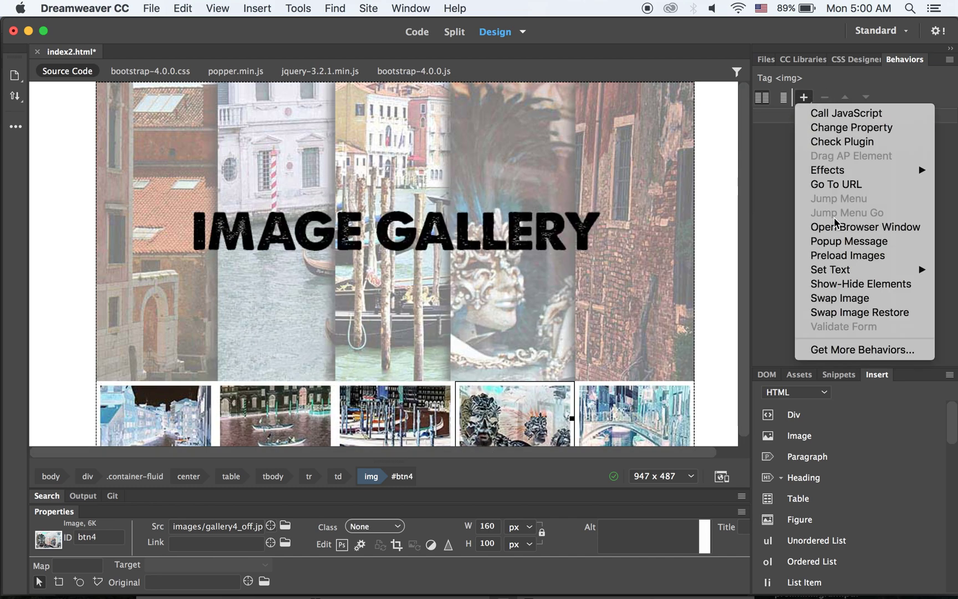
{"action": "left_click", "coordinate": [862, 295]}
{"action": "left_click", "coordinate": [587, 320]}
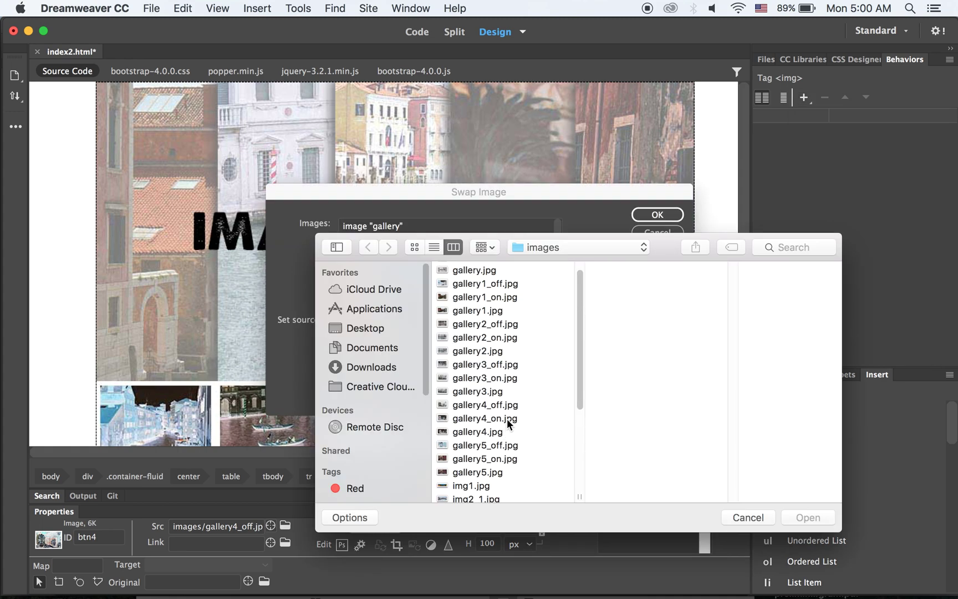
{"action": "left_click", "coordinate": [487, 418]}
{"action": "left_click", "coordinate": [808, 518]}
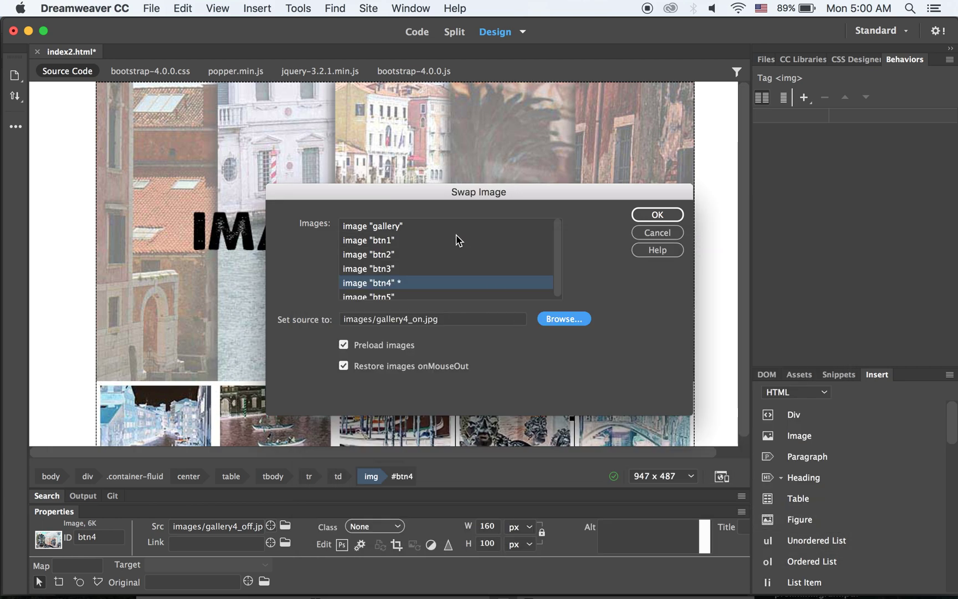
Have the fourth thumbnail's Swap Image behavior also change the main image "gallery" to images/gallery4.jpg, and apply it
{"action": "left_click", "coordinate": [433, 225]}
{"action": "left_click", "coordinate": [571, 320]}
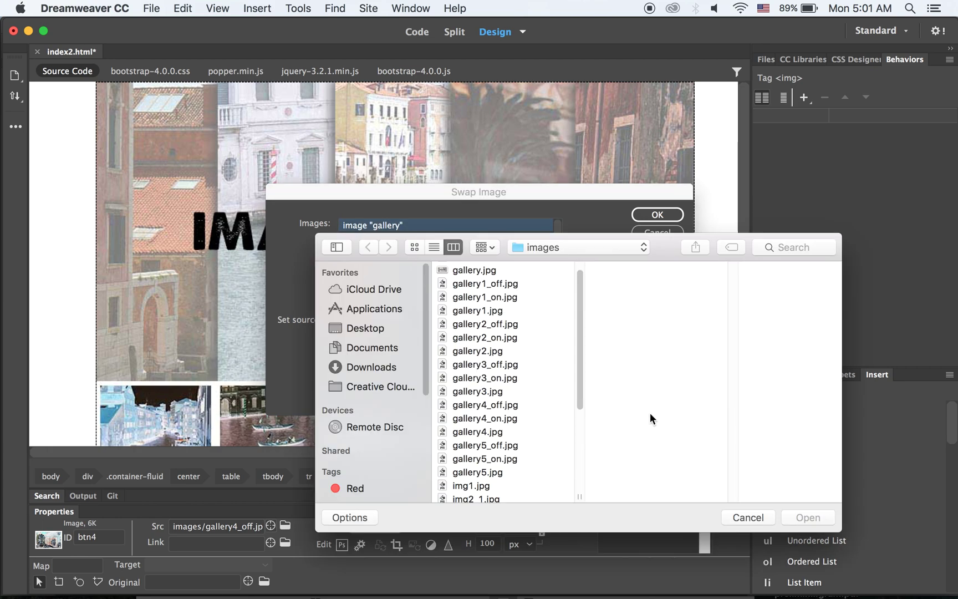
{"action": "left_click", "coordinate": [485, 434]}
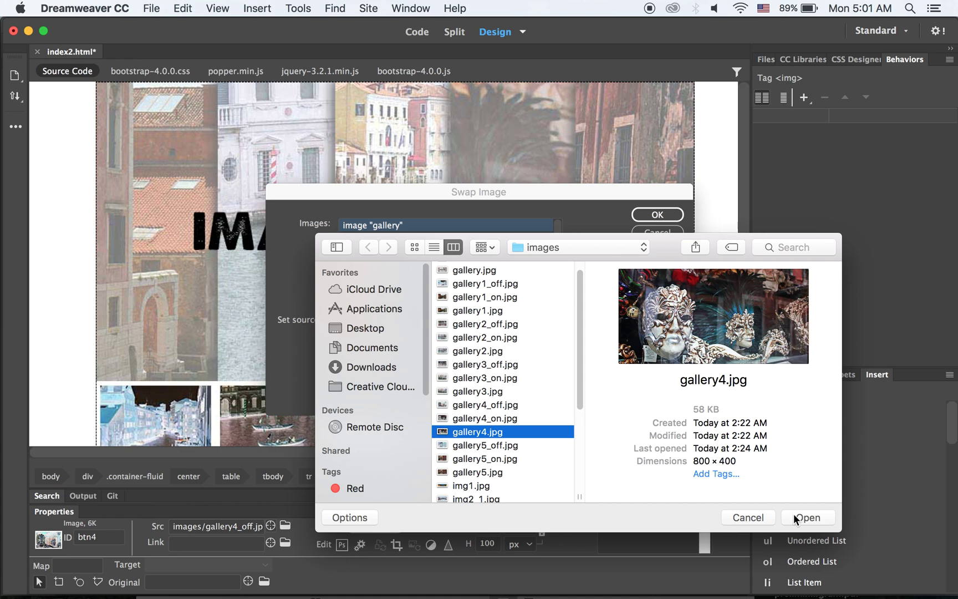
{"action": "left_click", "coordinate": [798, 517]}
{"action": "left_click", "coordinate": [668, 214]}
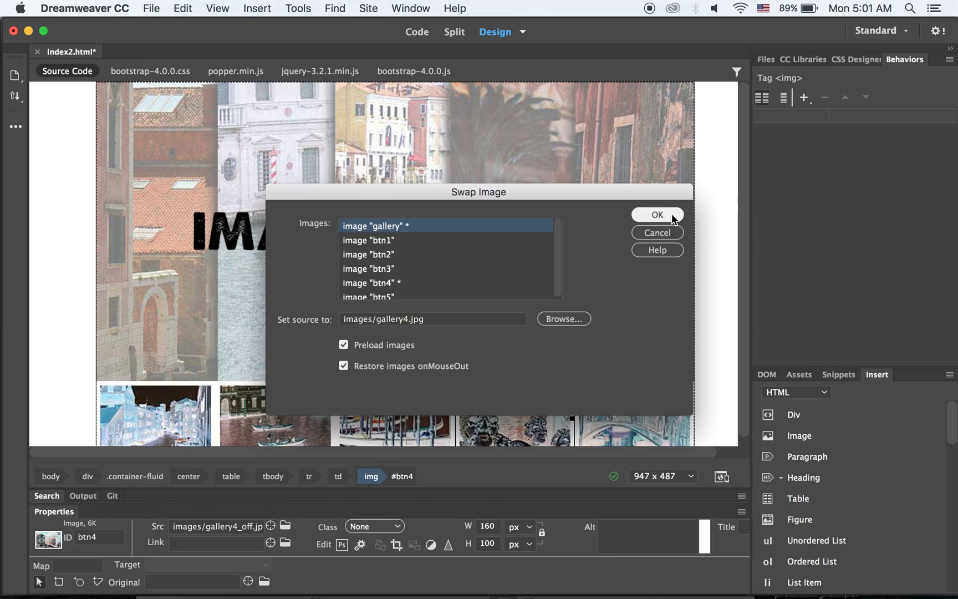
Add a Swap Image behavior to the fifth thumbnail that sets image btn5's source to images/gallery5_on.jpg
{"action": "left_click", "coordinate": [640, 405]}
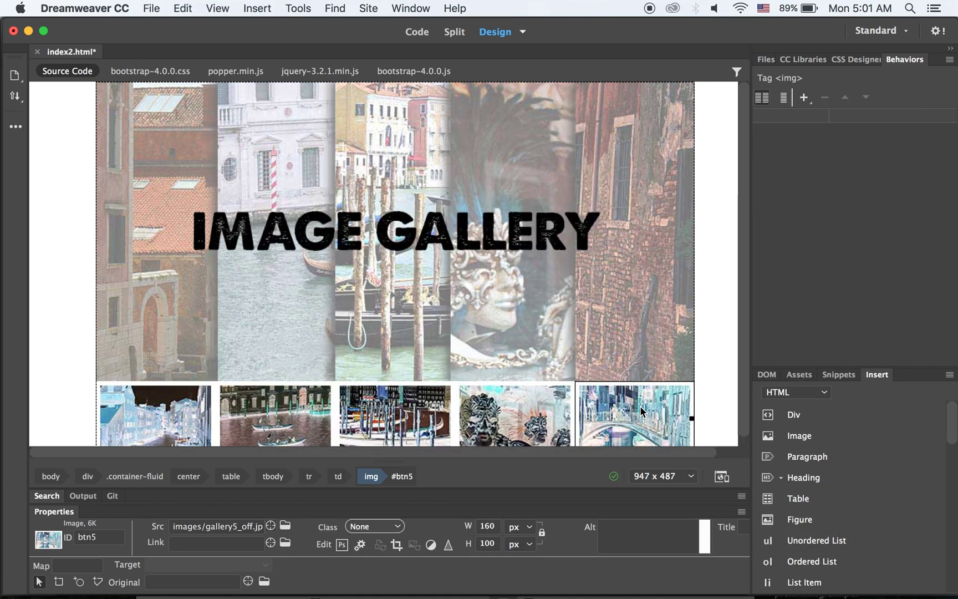
{"action": "left_click", "coordinate": [803, 98]}
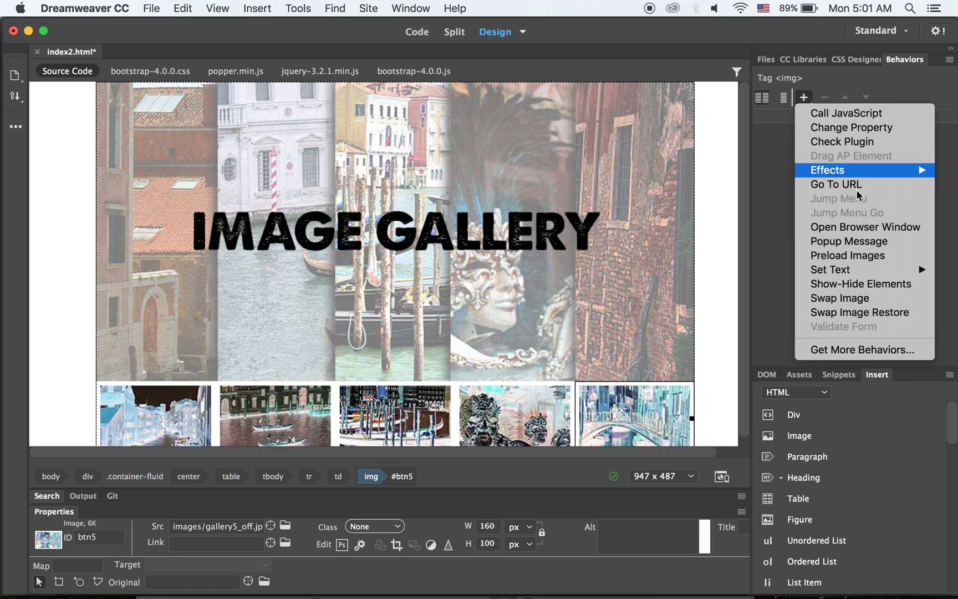
{"action": "left_click", "coordinate": [892, 298]}
{"action": "left_click", "coordinate": [564, 318]}
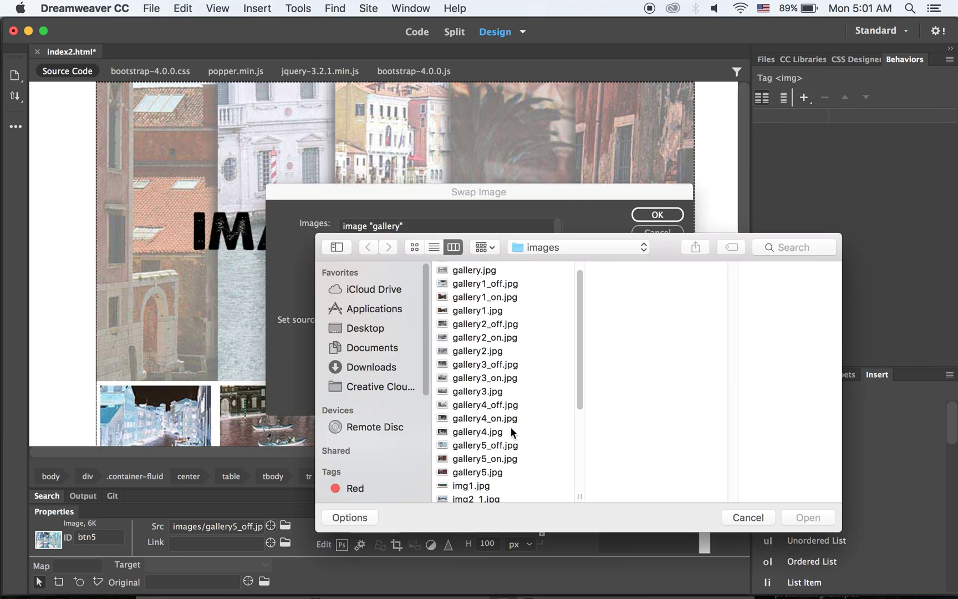
{"action": "left_click", "coordinate": [499, 459]}
{"action": "left_click", "coordinate": [807, 519]}
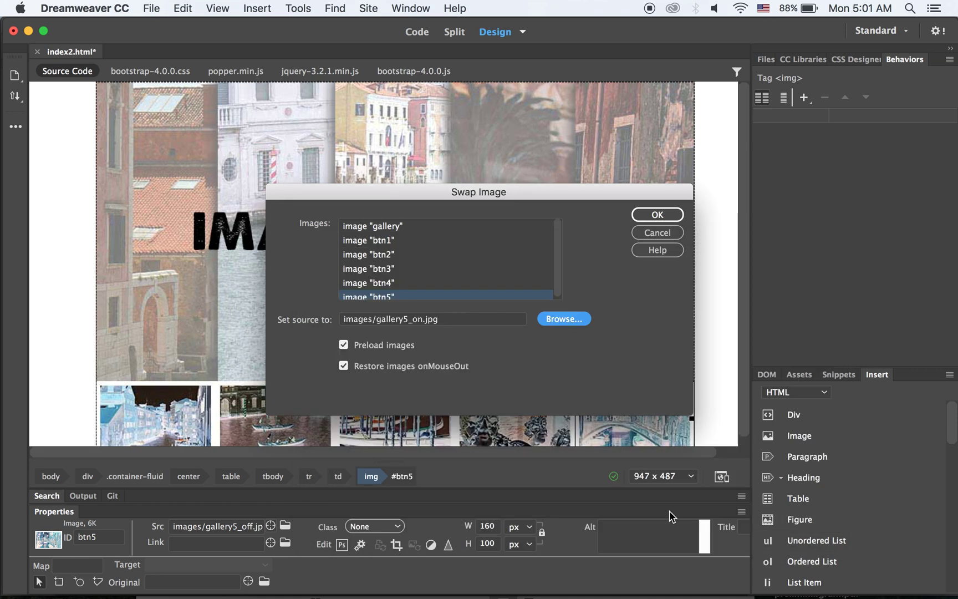
Have the fifth thumbnail's Swap Image behavior also change the main image "gallery" to images/gallery5.jpg, and apply it
{"action": "left_click", "coordinate": [403, 226]}
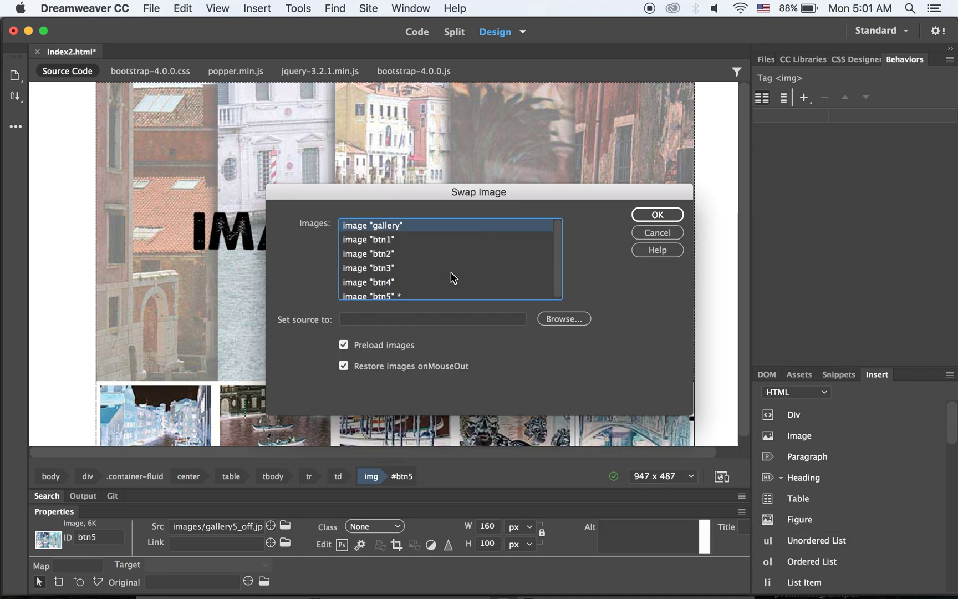
{"action": "left_click", "coordinate": [579, 320]}
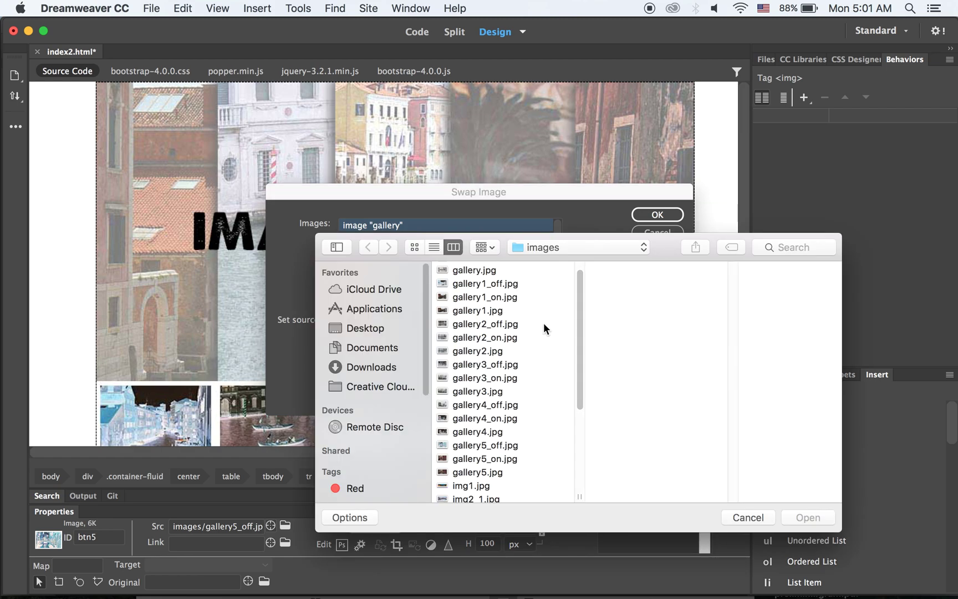
{"action": "left_click", "coordinate": [494, 476]}
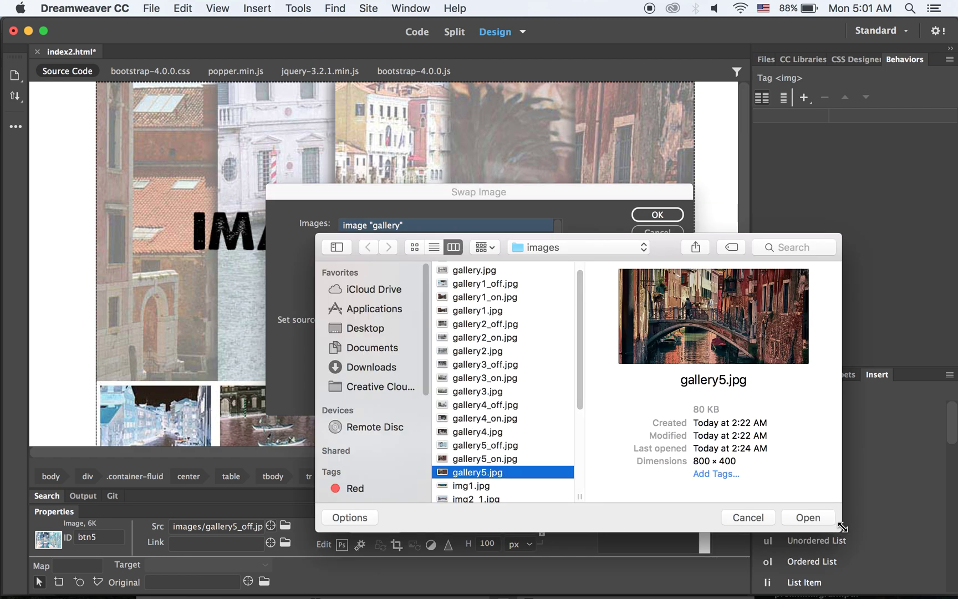
{"action": "left_click", "coordinate": [807, 518]}
{"action": "left_click", "coordinate": [663, 215]}
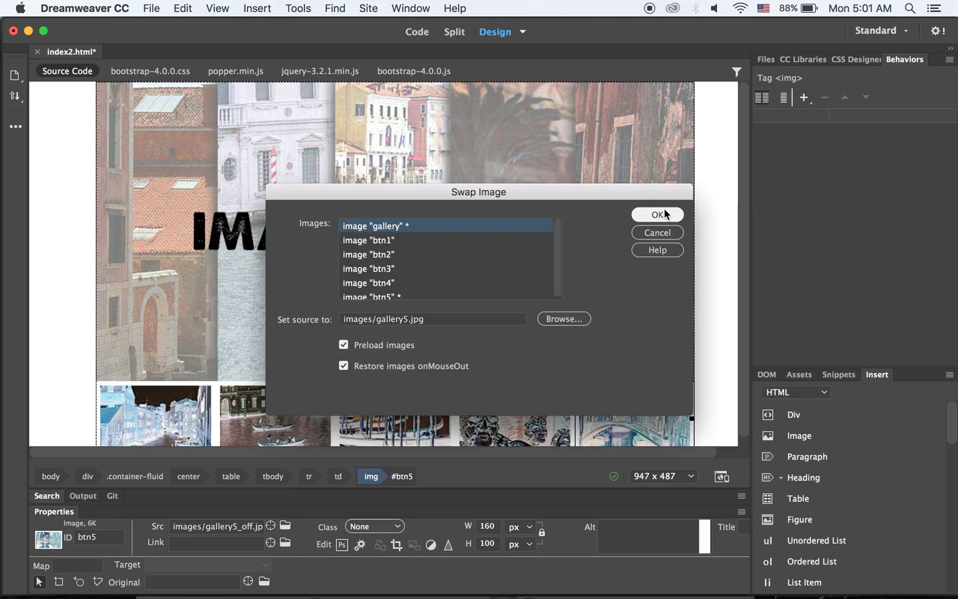
Save the page index2.html and open its preview in Google Chrome
{"action": "left_click", "coordinate": [151, 7]}
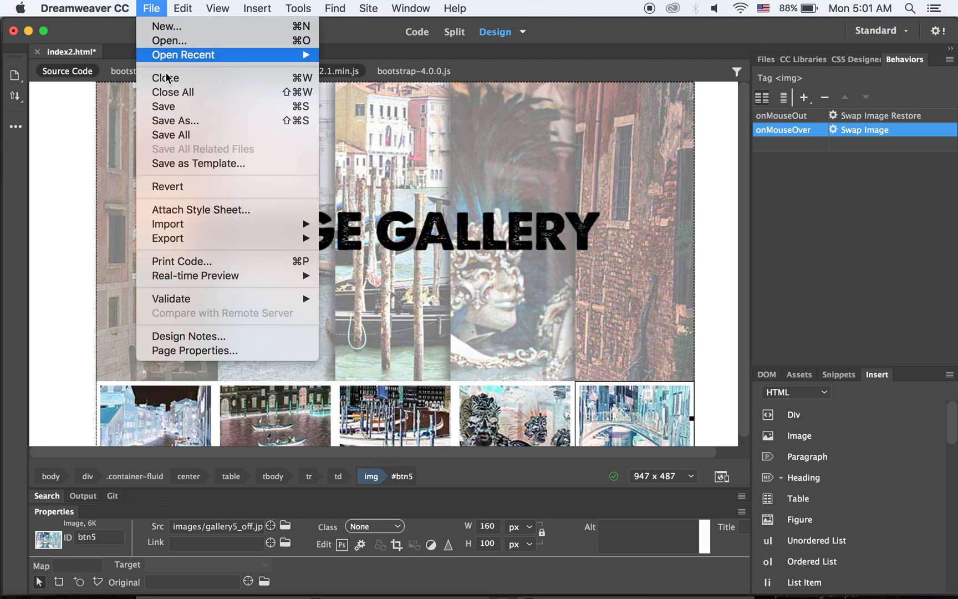
{"action": "left_click", "coordinate": [244, 107]}
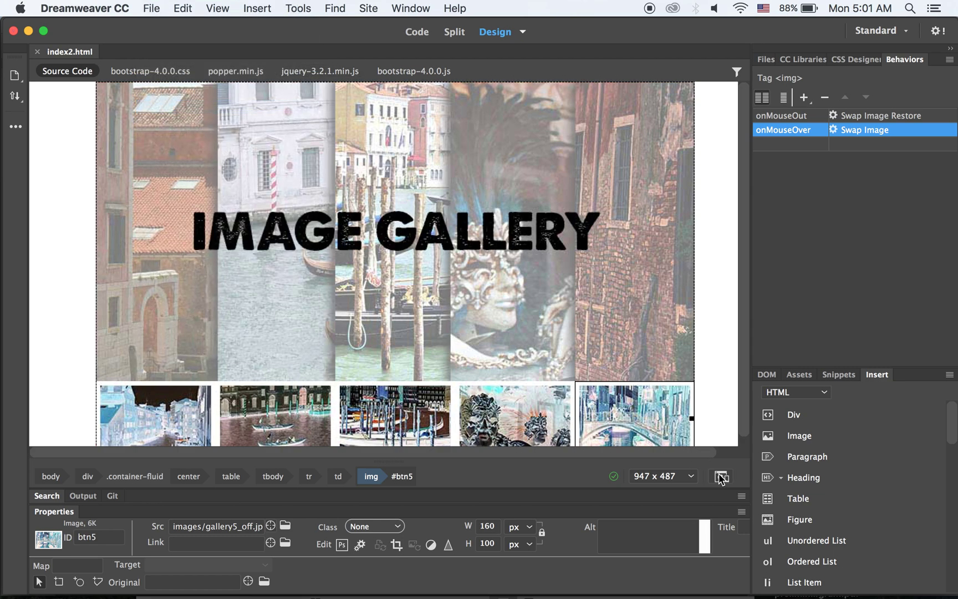
{"action": "left_click", "coordinate": [720, 476]}
{"action": "left_click", "coordinate": [638, 327]}
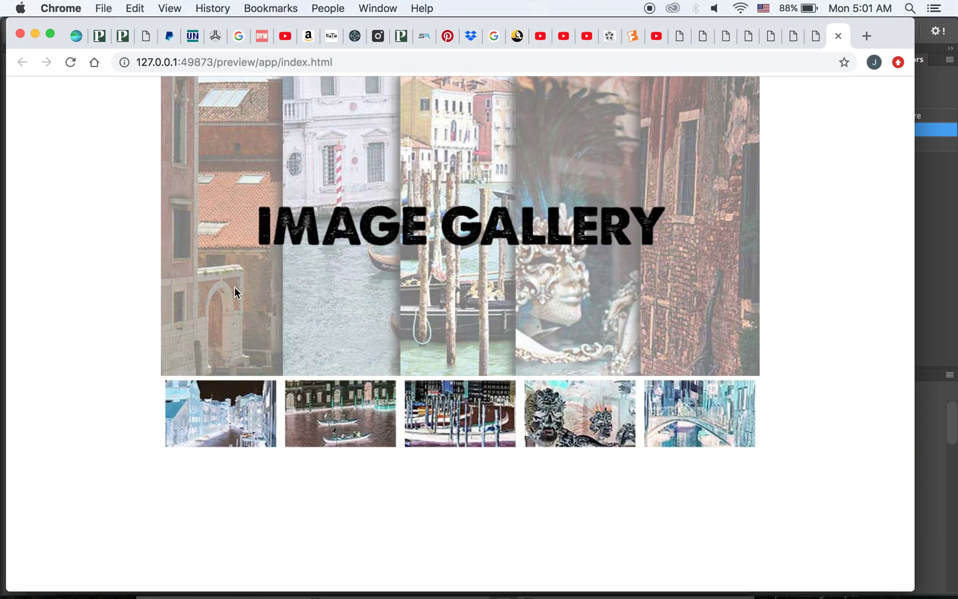
Test the rollovers of all five thumbnails in the browser preview, checking each thumbnail and the main image above
{"action": "left_click", "coordinate": [265, 412]}
{"action": "left_click", "coordinate": [348, 415]}
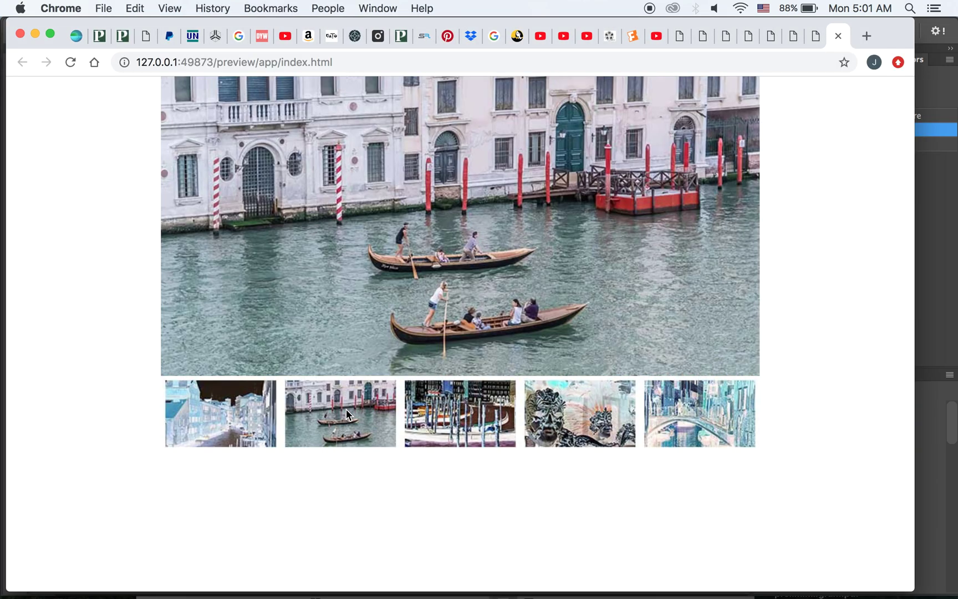
{"action": "left_click", "coordinate": [462, 409]}
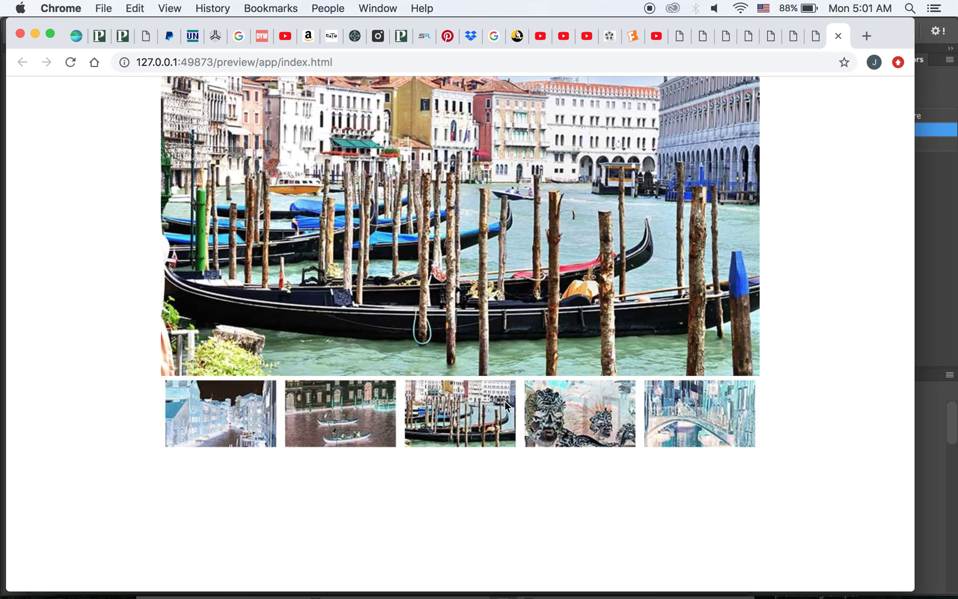
{"action": "left_click", "coordinate": [552, 408]}
{"action": "left_click", "coordinate": [687, 403]}
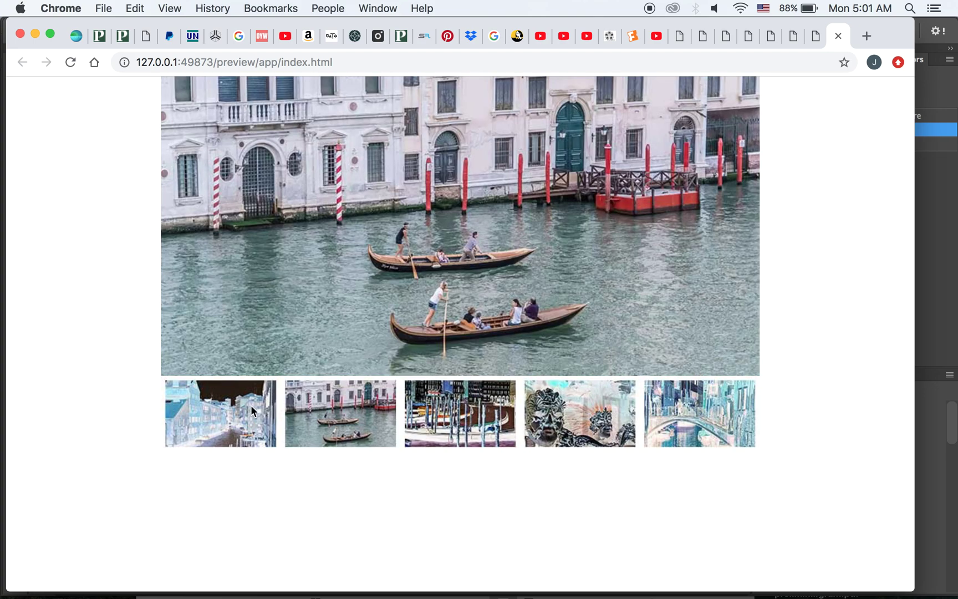
{"action": "mouse_move", "coordinate": [375, 404]}
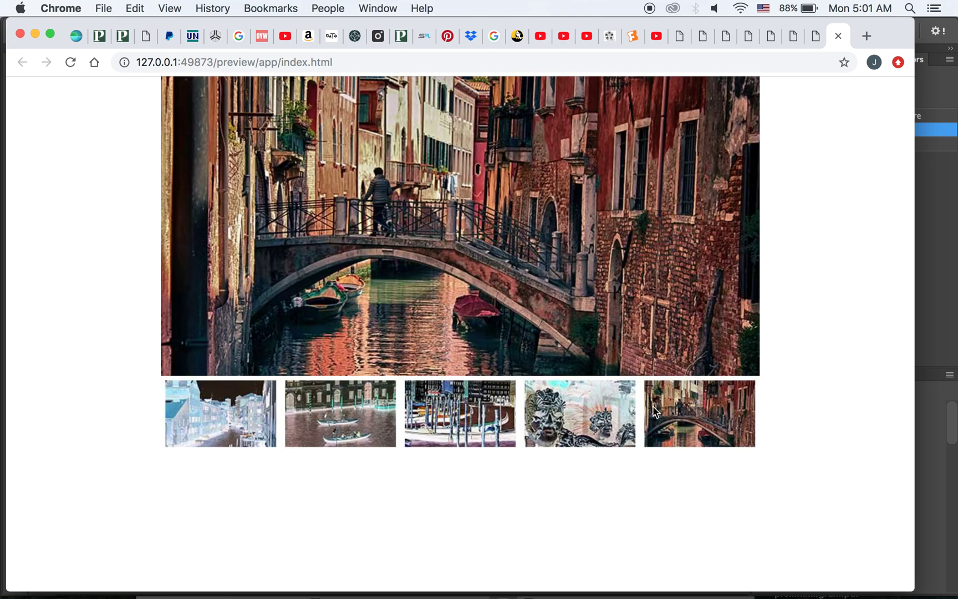
{"action": "mouse_move", "coordinate": [537, 408]}
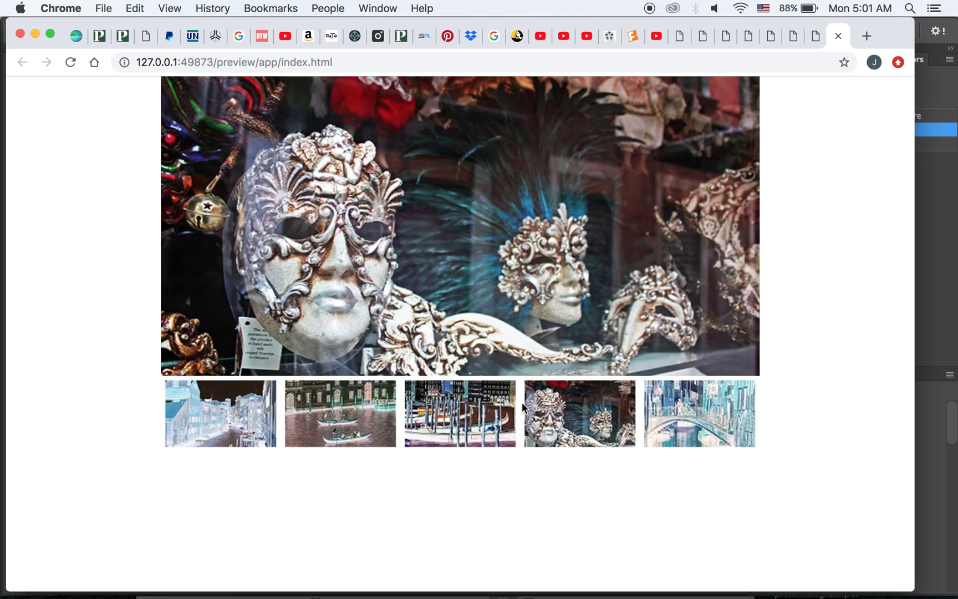
{"action": "mouse_move", "coordinate": [250, 404]}
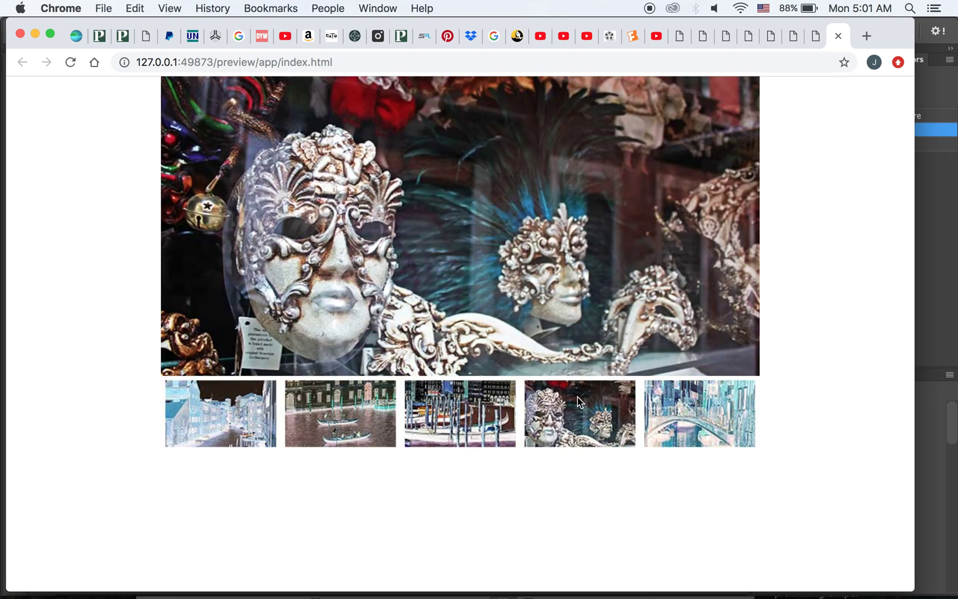
{"action": "mouse_move", "coordinate": [659, 412]}
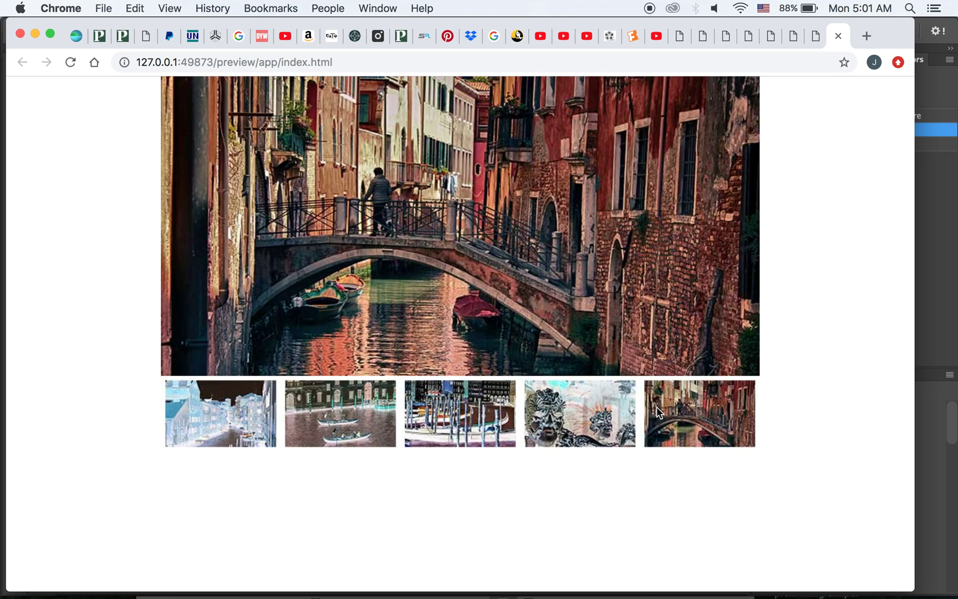